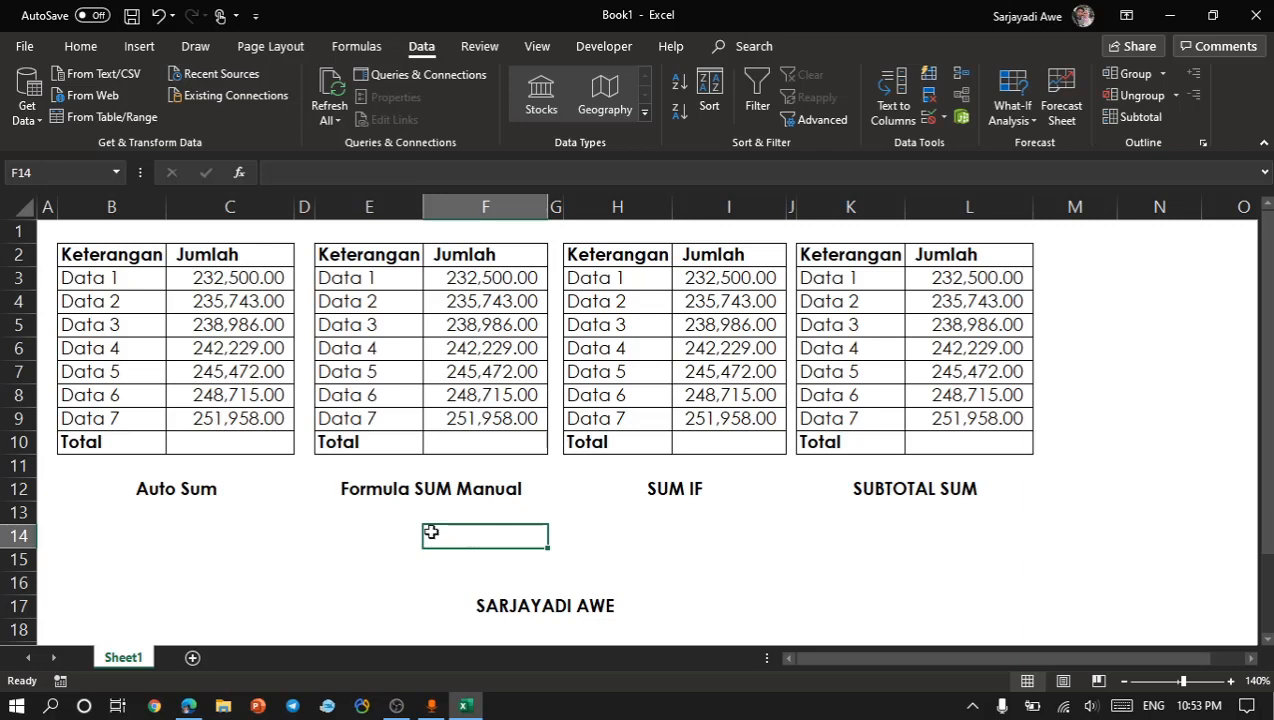
left_click(222, 489)
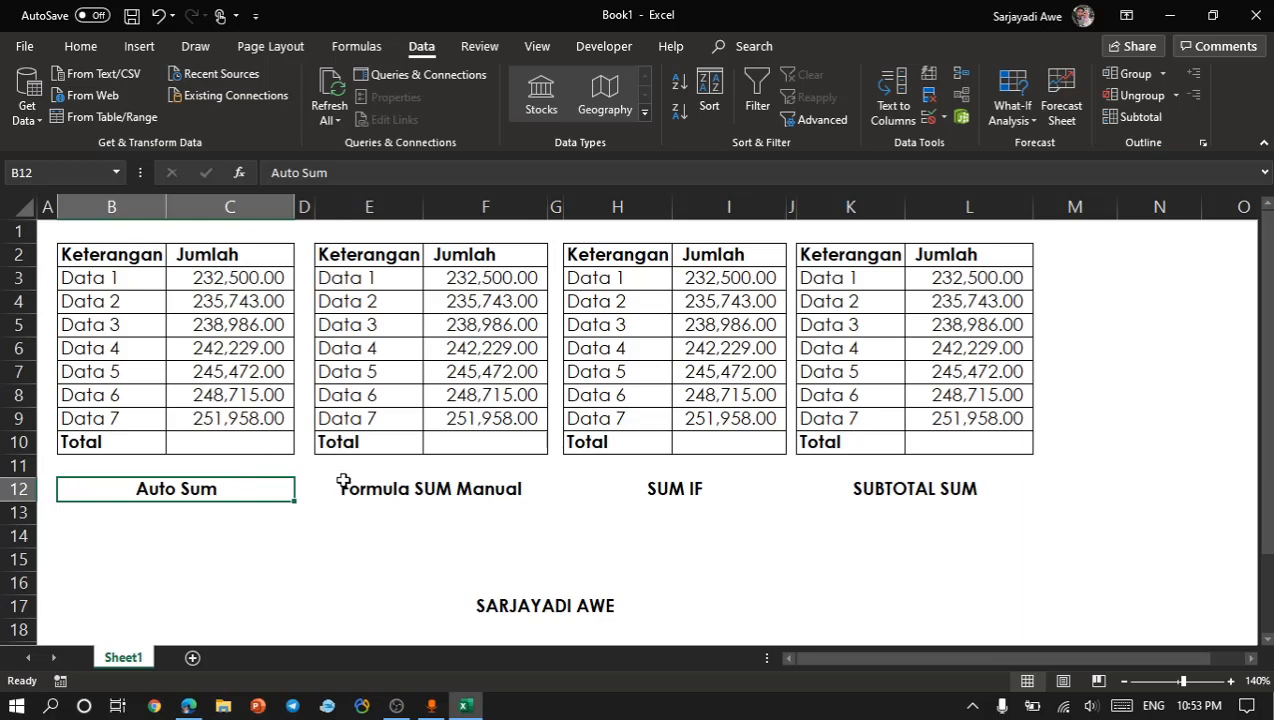
left_click(270, 445)
left_click(214, 488)
left_click(620, 510)
left_click(667, 494)
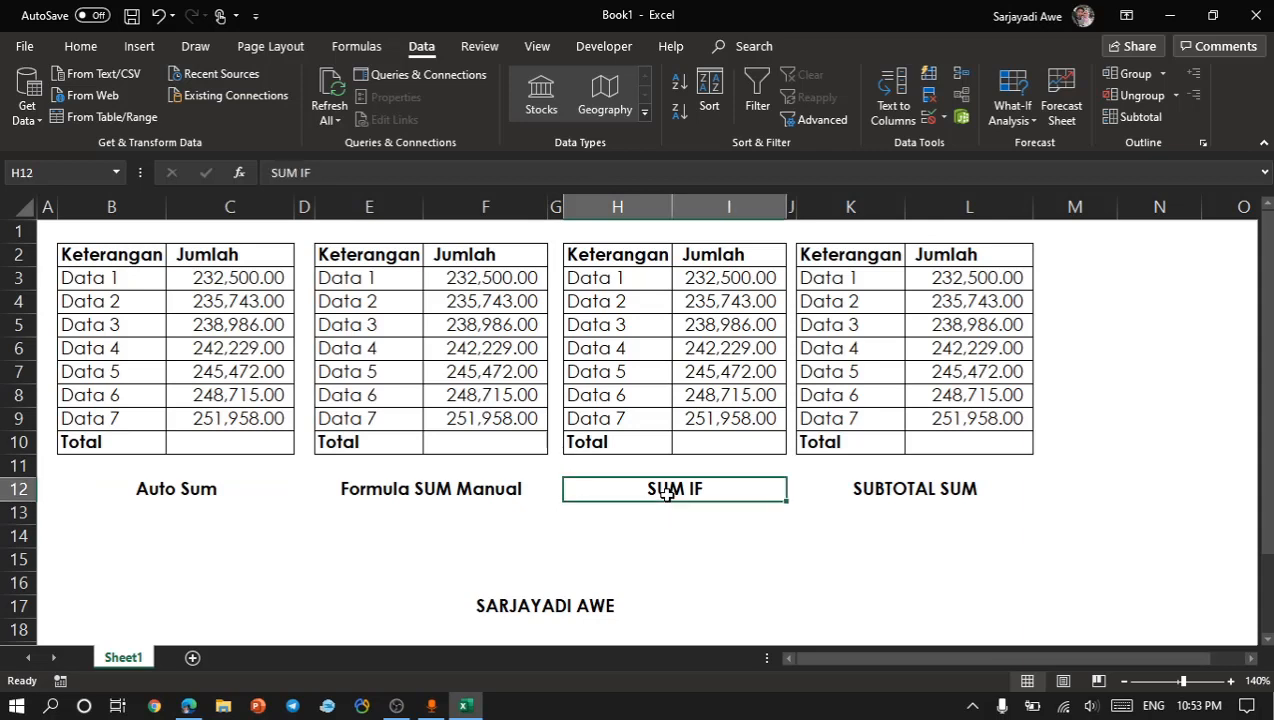
left_click(854, 498)
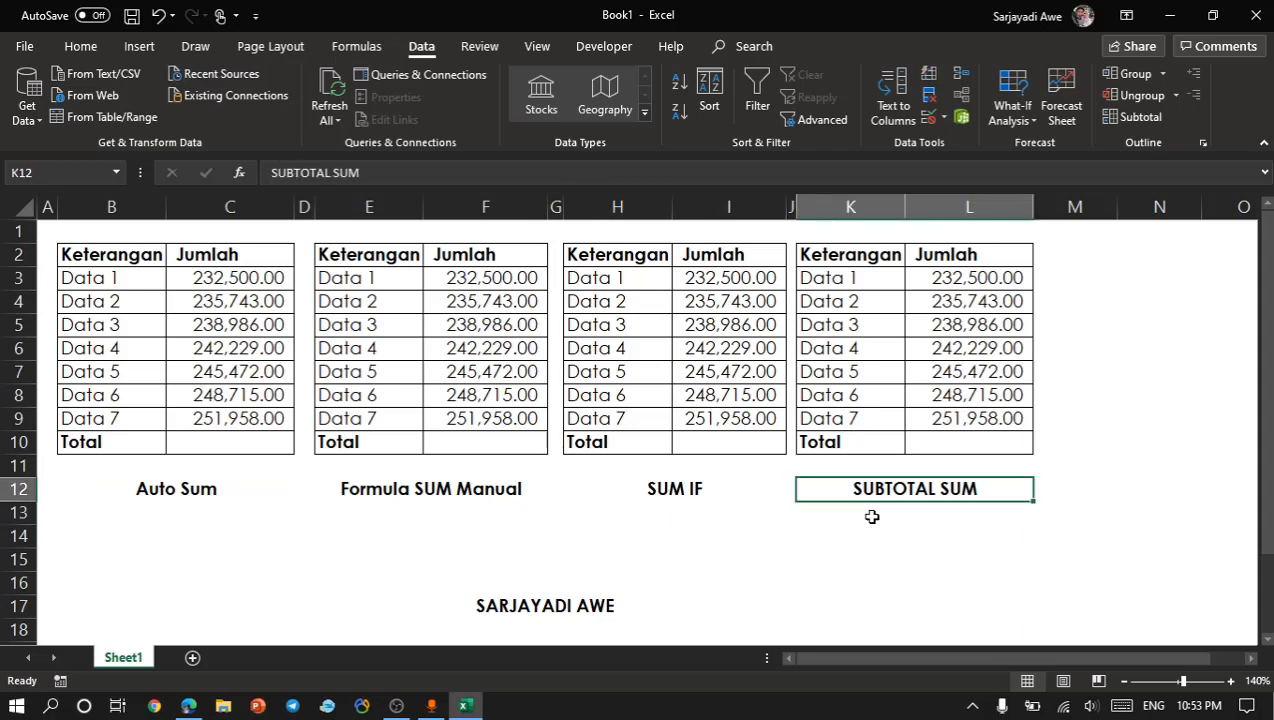
left_click(816, 537)
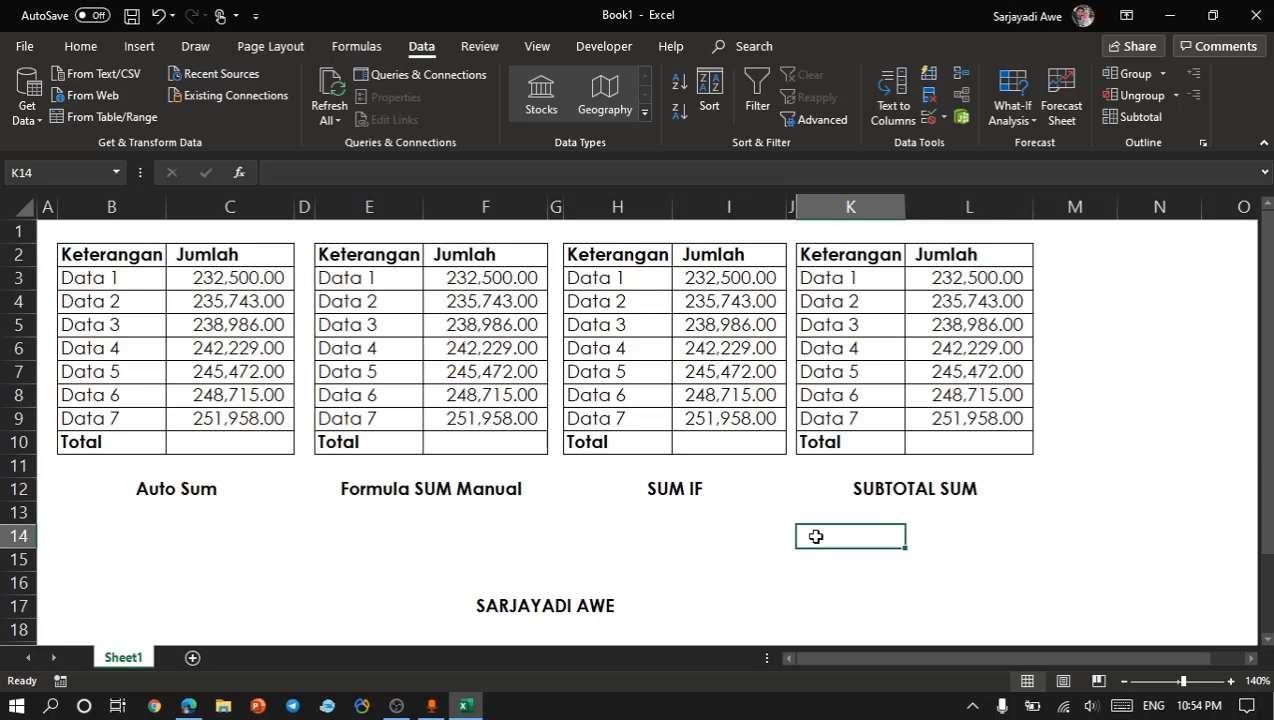
Total the Auto Sum table's Jumlah values C3:C9 in cell C10 with AutoSum and make the result bold.
left_click(257, 444)
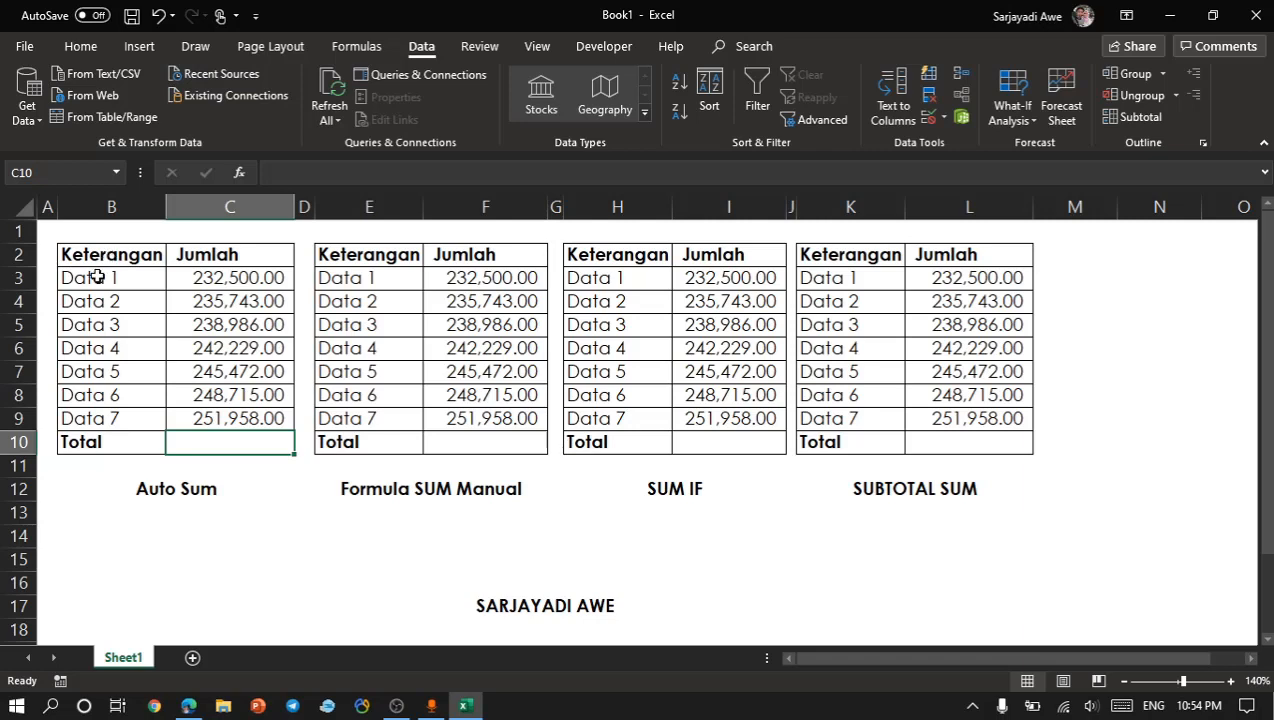
left_click_drag(100, 277, 121, 413)
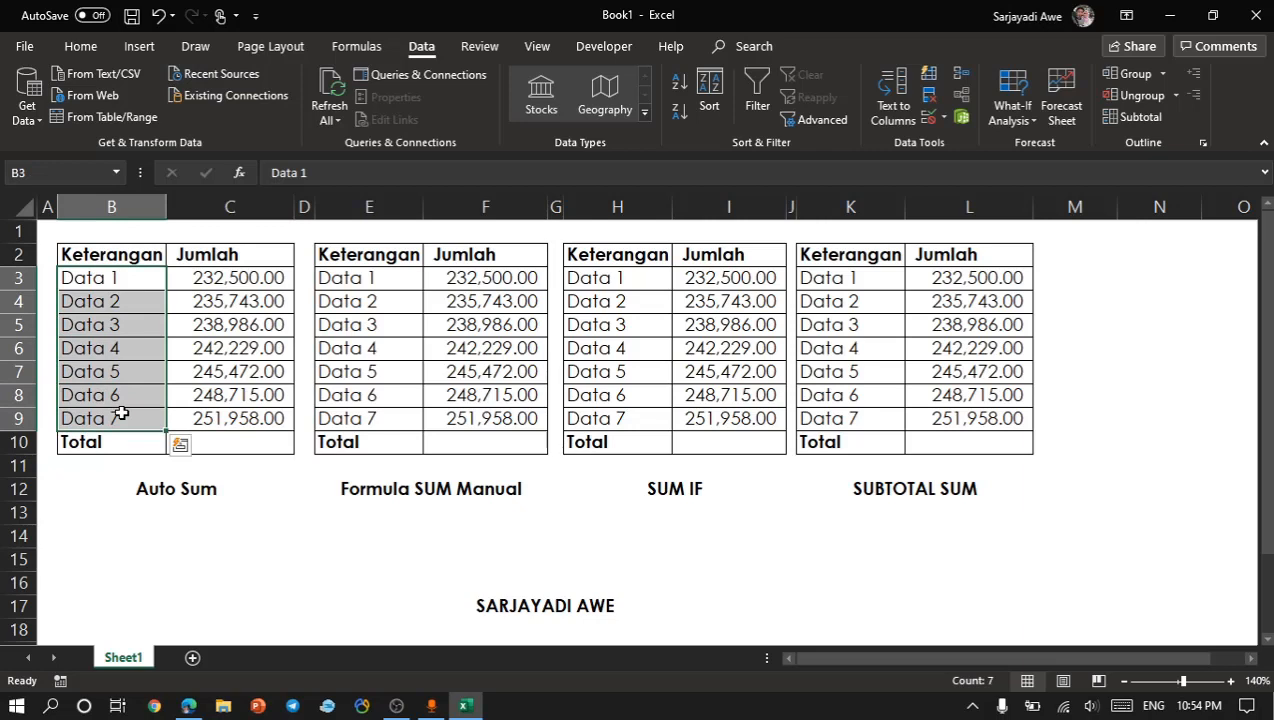
left_click(197, 440)
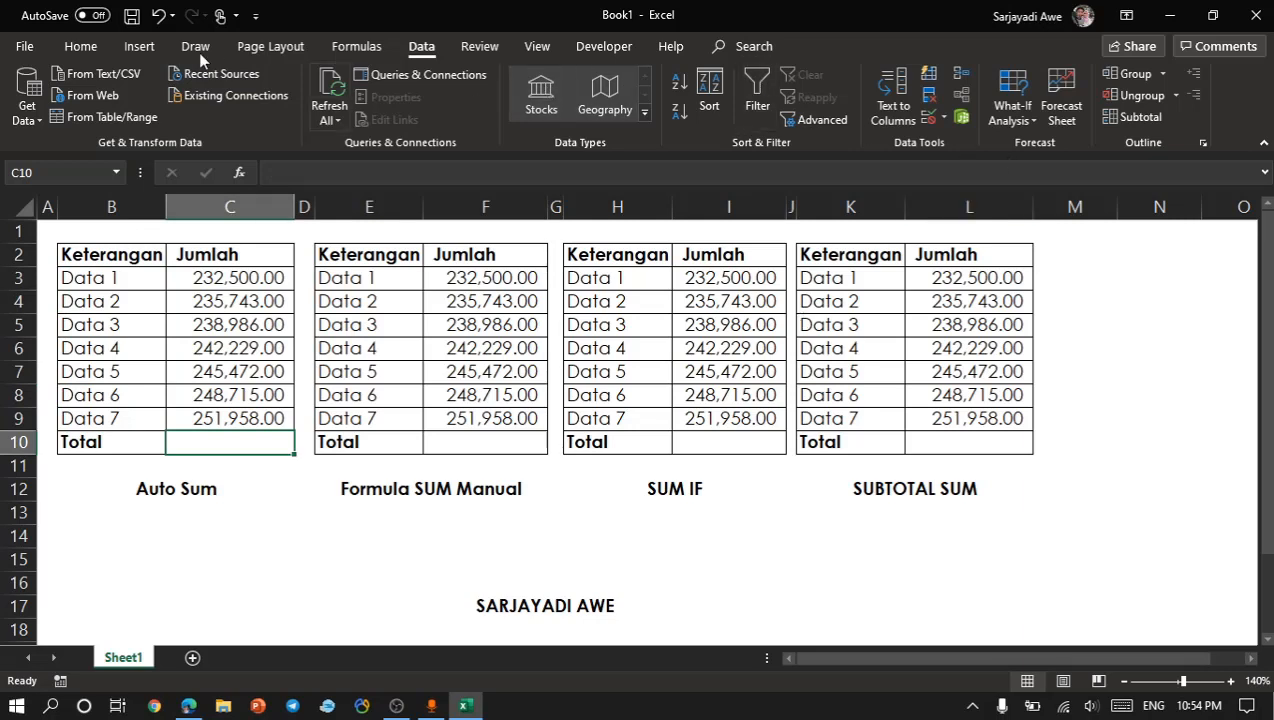
left_click(84, 57)
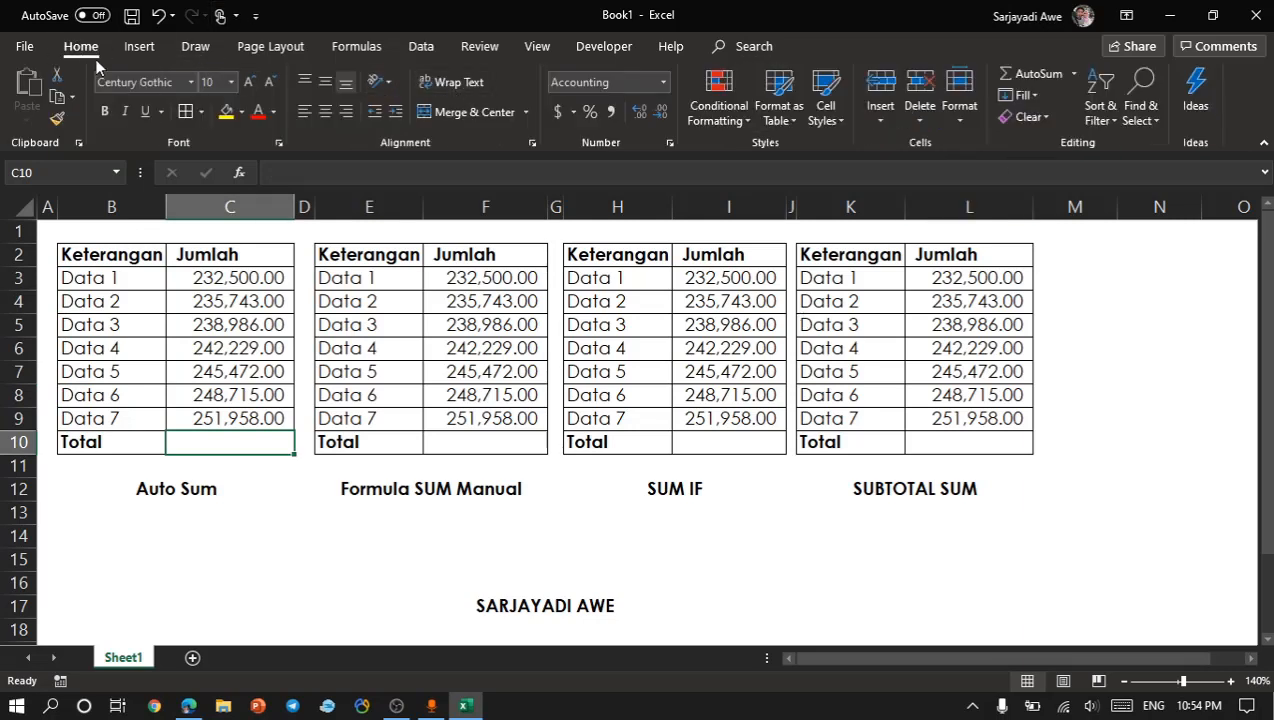
left_click(1030, 76)
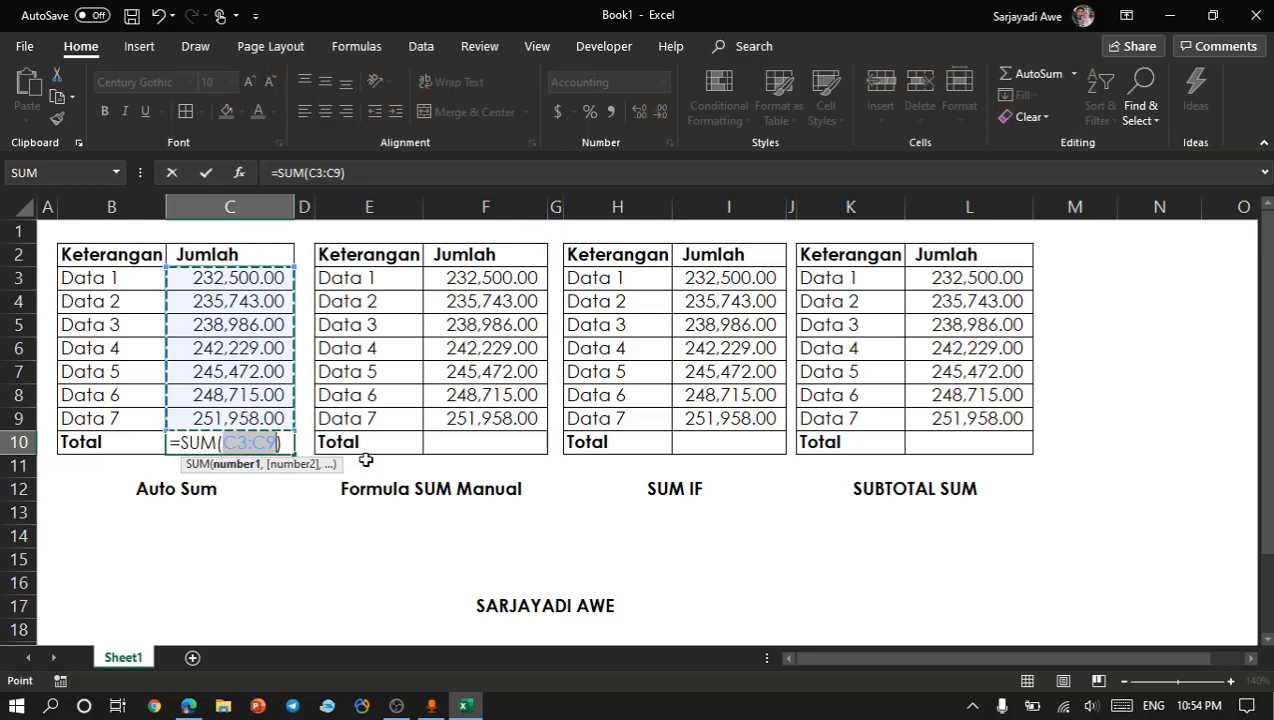
key("Return")
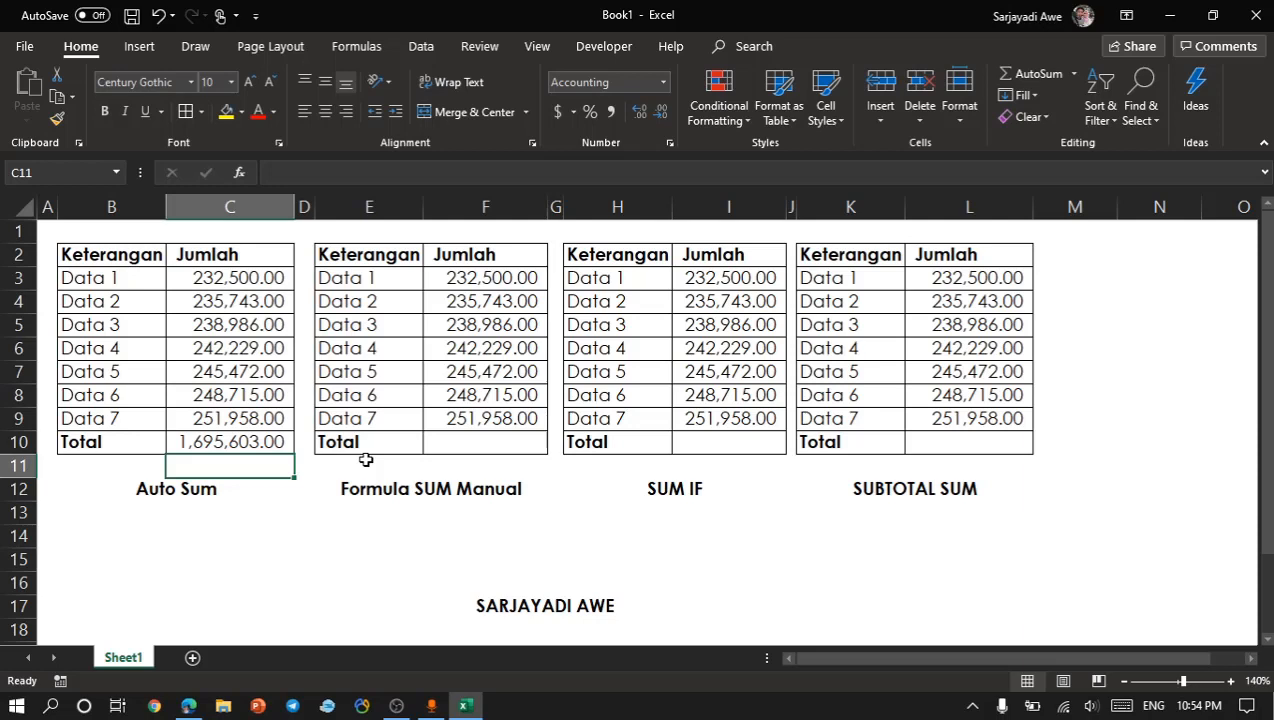
left_click(233, 441)
key("ctrl+b")
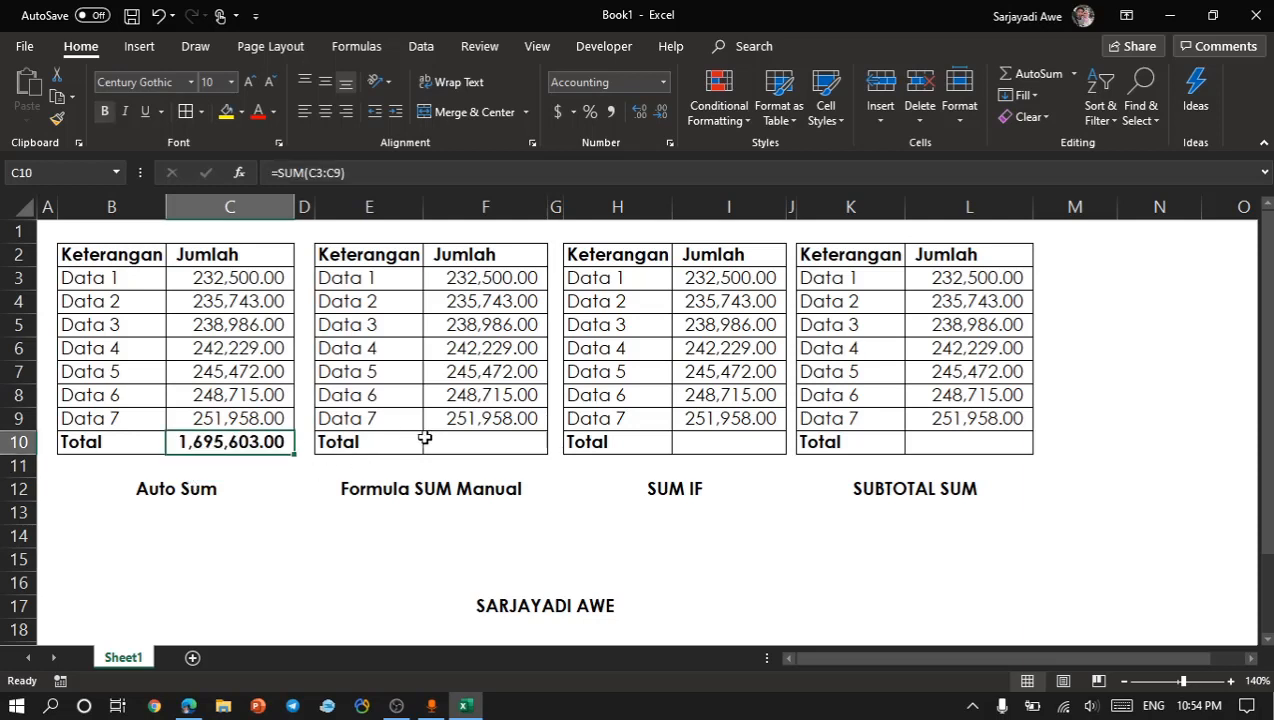
Enter the formula =SUM(F3:F9) in the Total cell F10 of the Formula SUM Manual table.
left_click(457, 441)
left_click(277, 446)
left_click(500, 442)
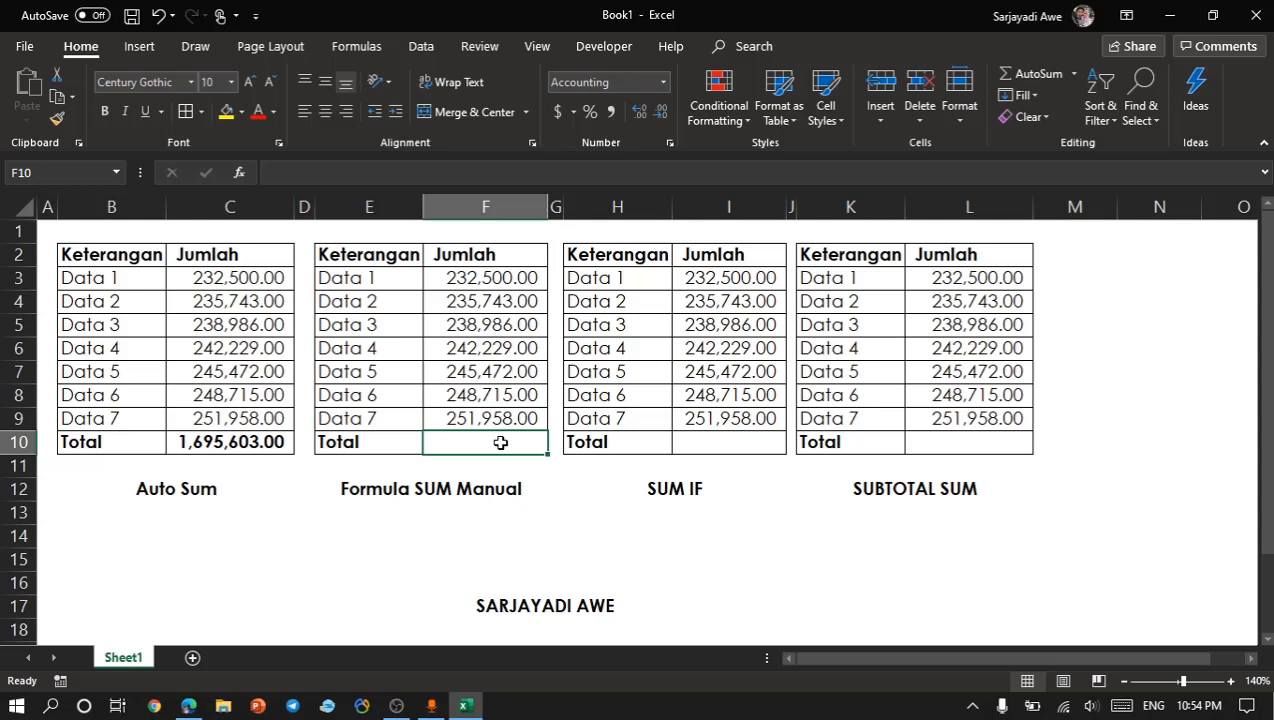
type("=")
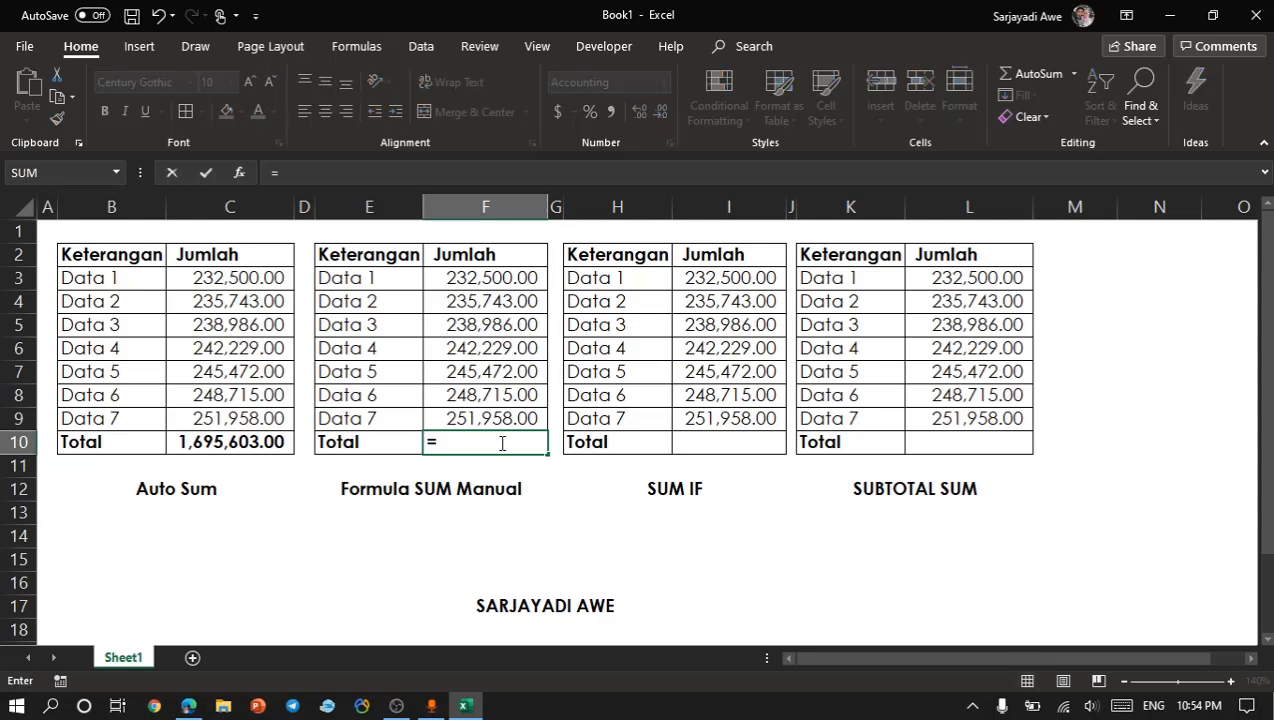
type("SU")
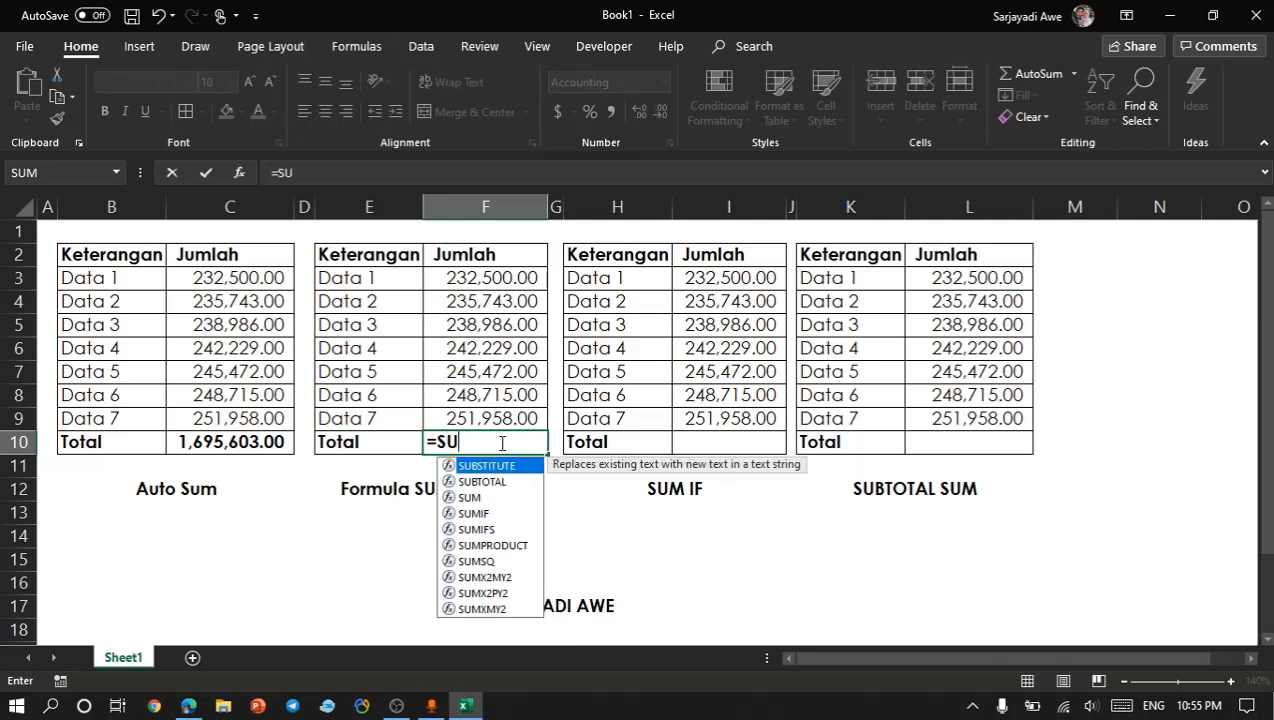
type("M")
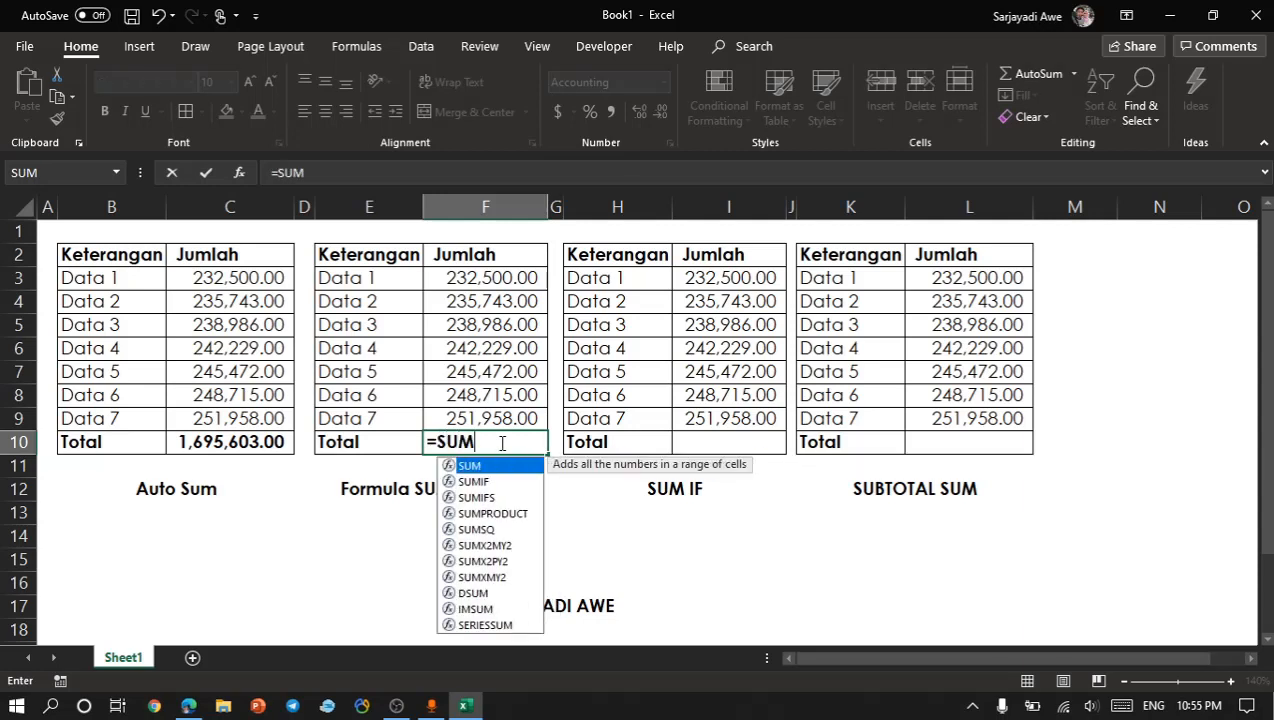
type("(")
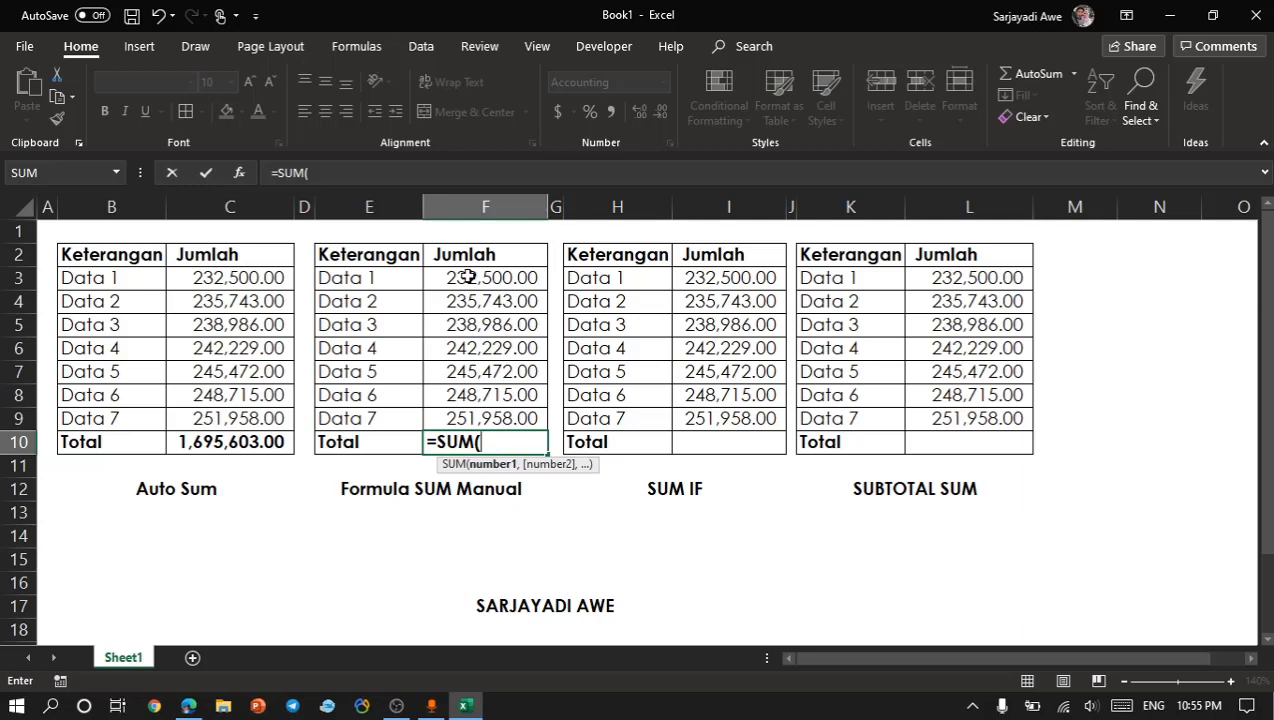
left_click_drag(479, 279, 472, 424)
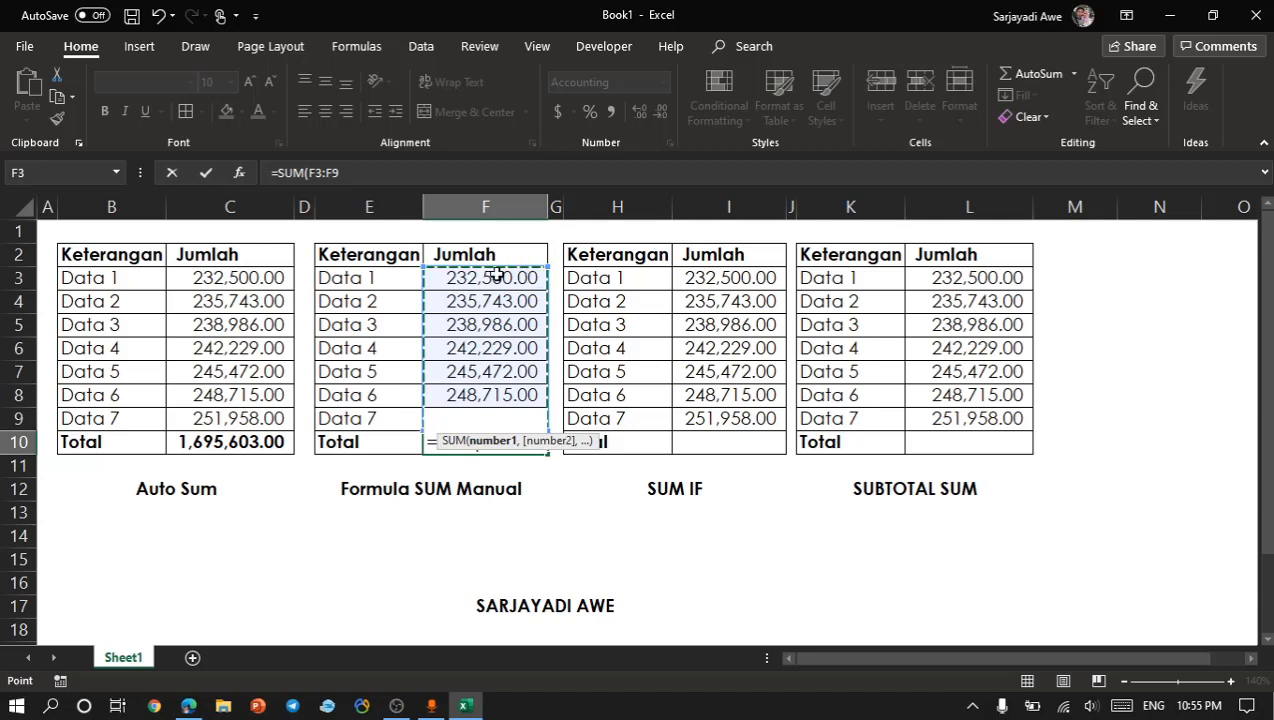
left_click_drag(498, 275, 500, 424)
key("Return")
Widen column F slightly to fit the total in F10, and compare it with the total in C10.
left_click(497, 442)
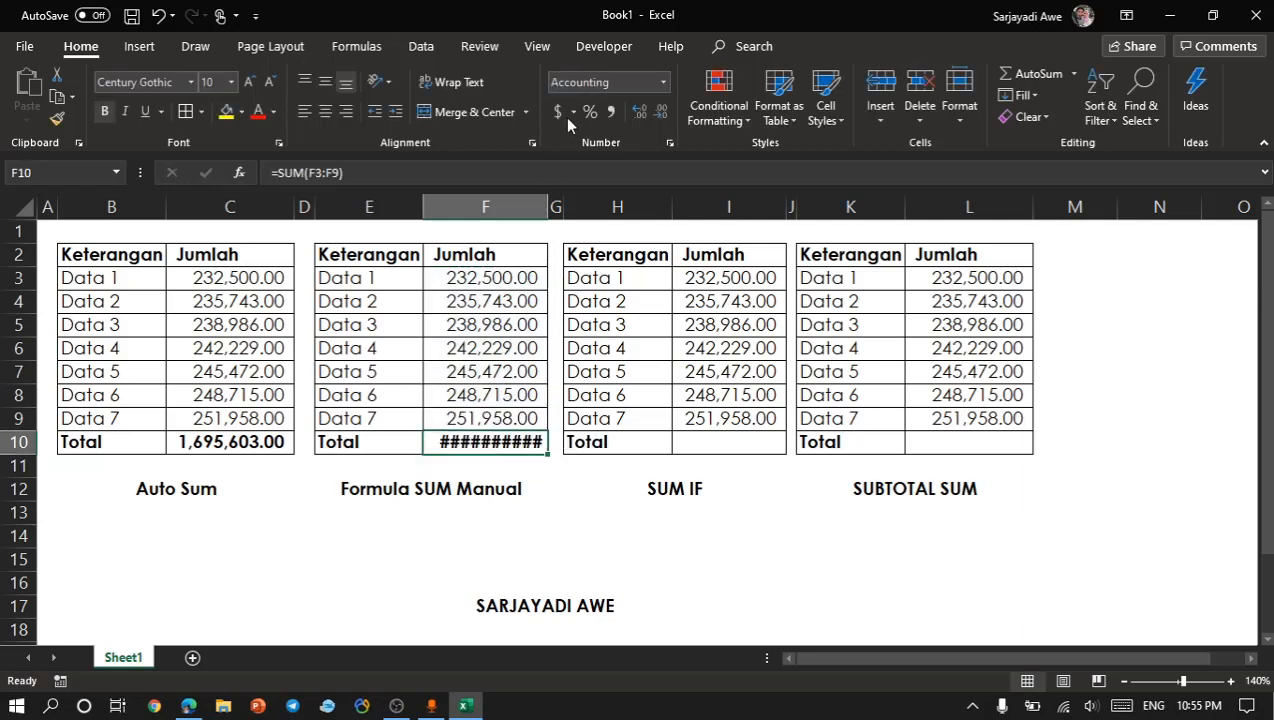
left_click_drag(548, 195, 552, 195)
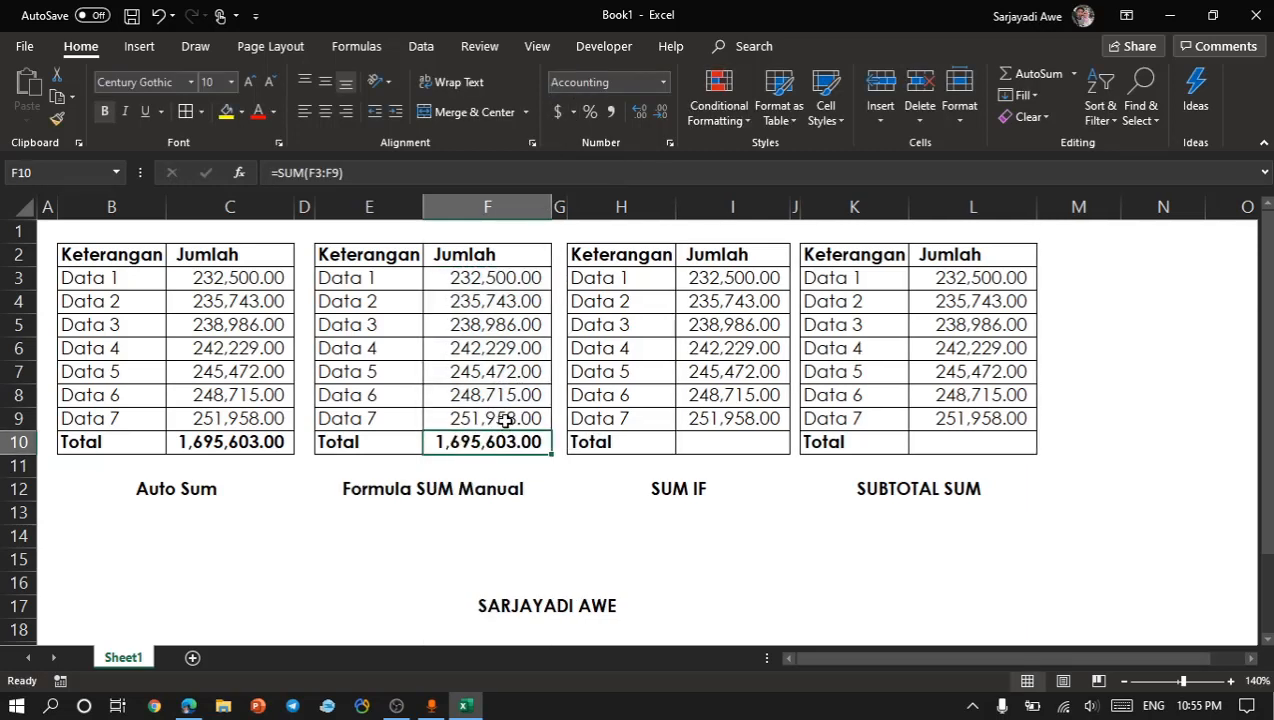
left_click(212, 442)
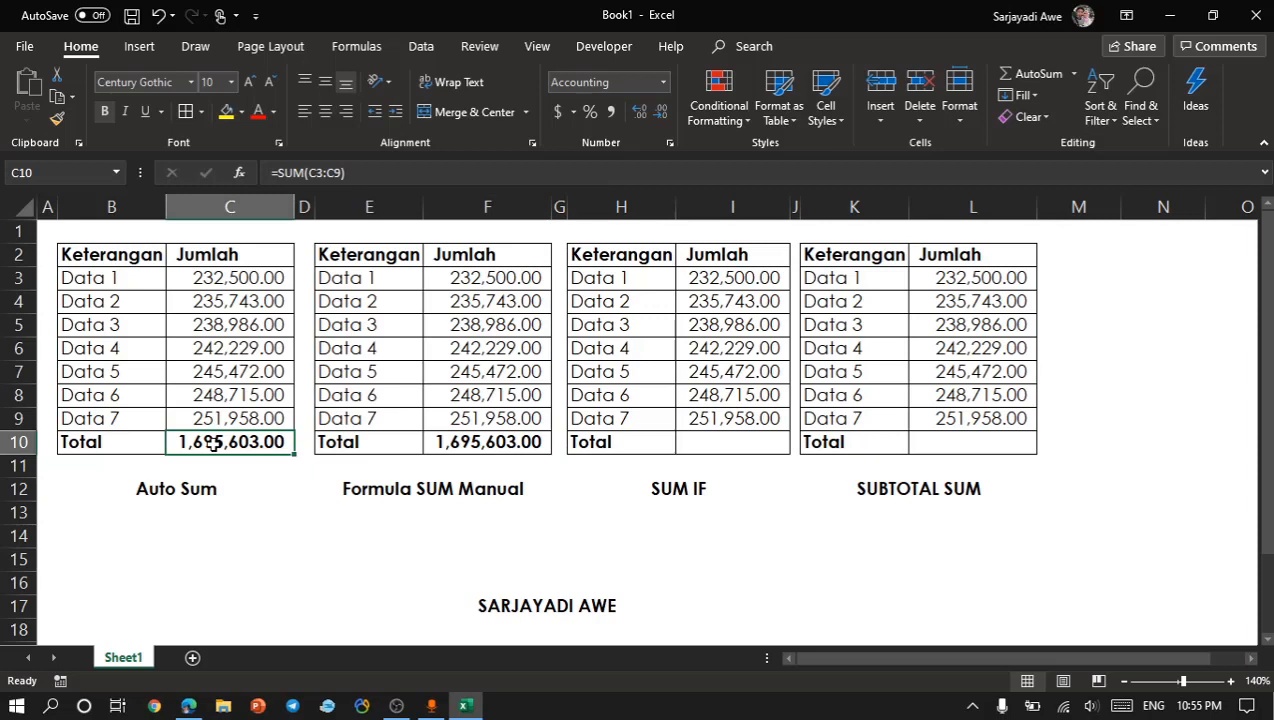
left_click(429, 445)
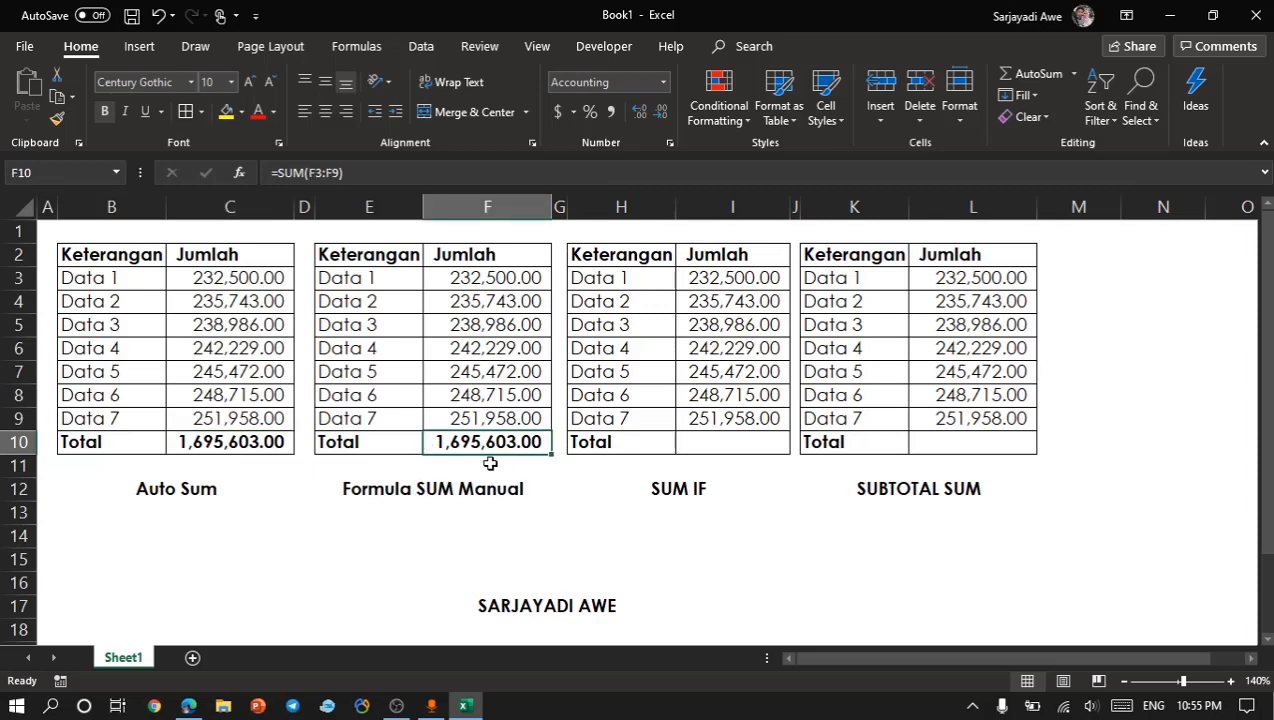
left_click(618, 400)
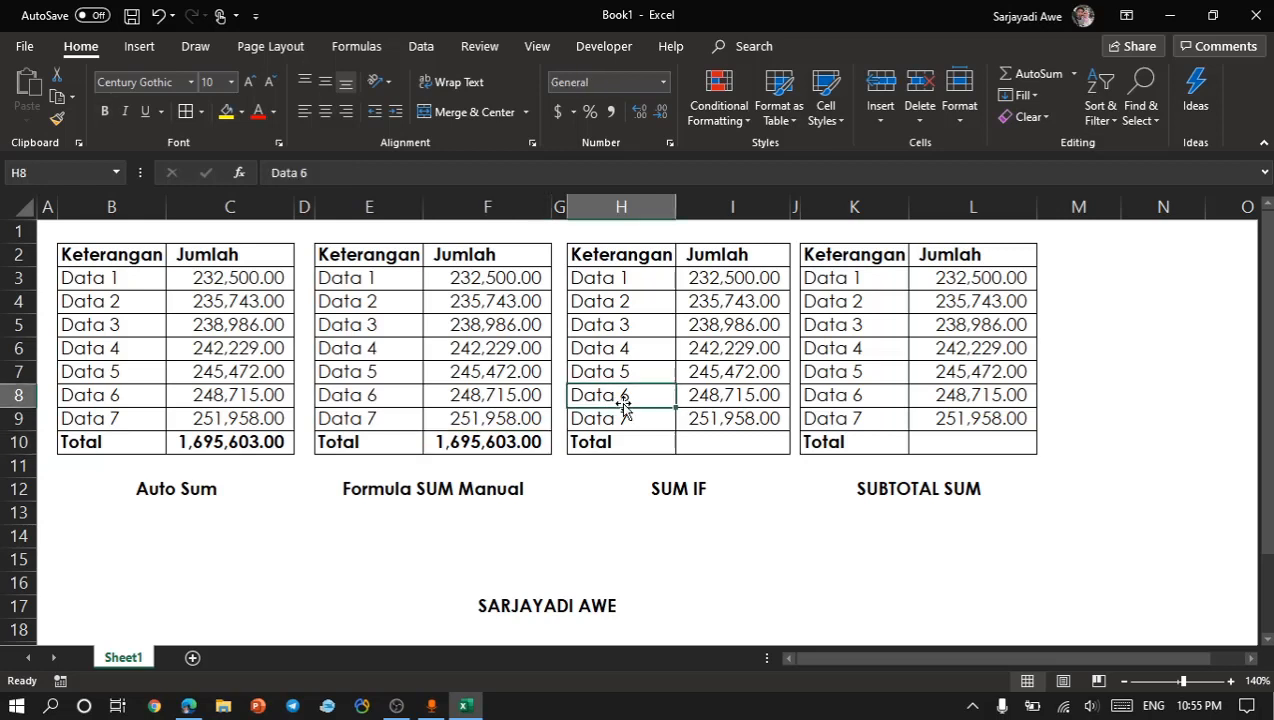
left_click(698, 437)
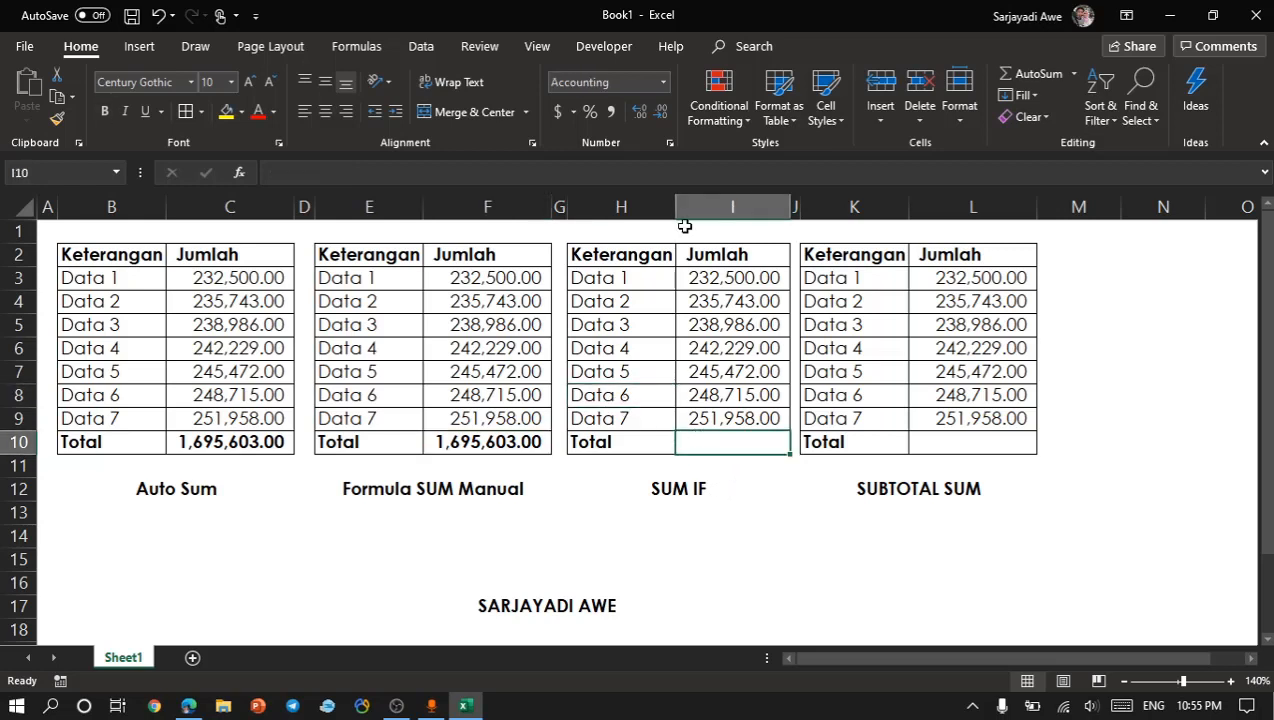
left_click_drag(731, 277, 721, 409)
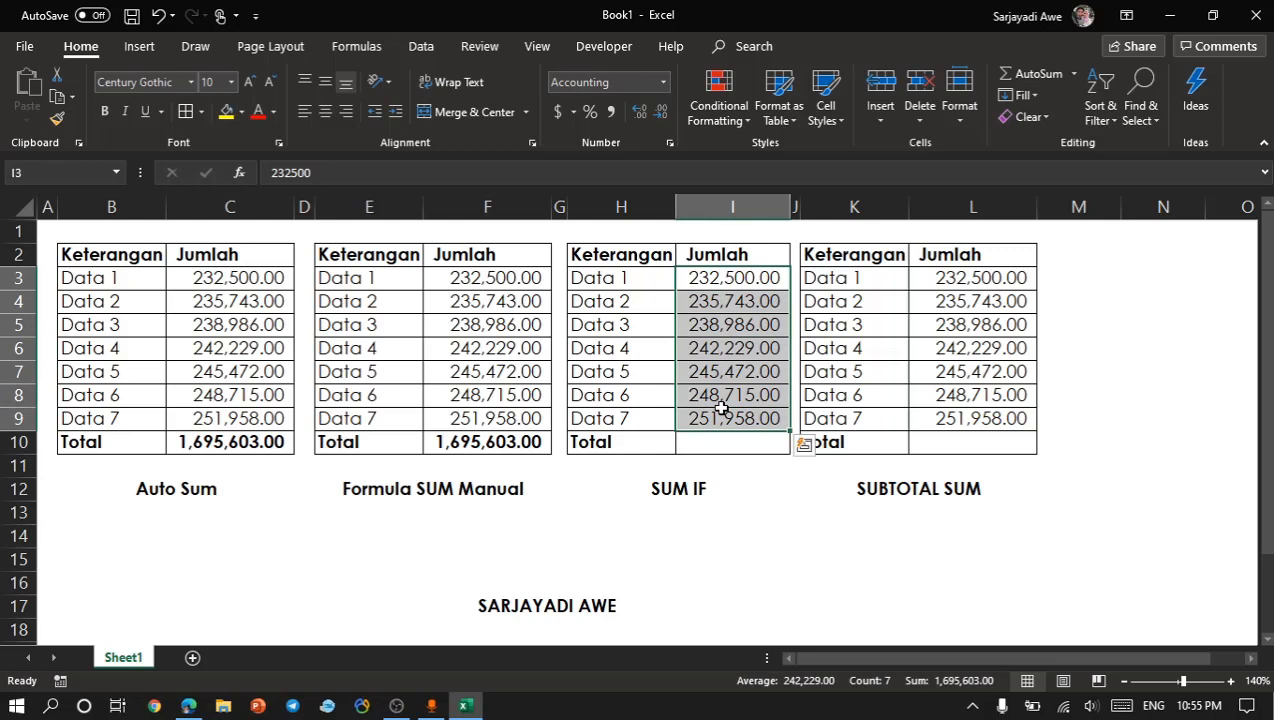
left_click(621, 443)
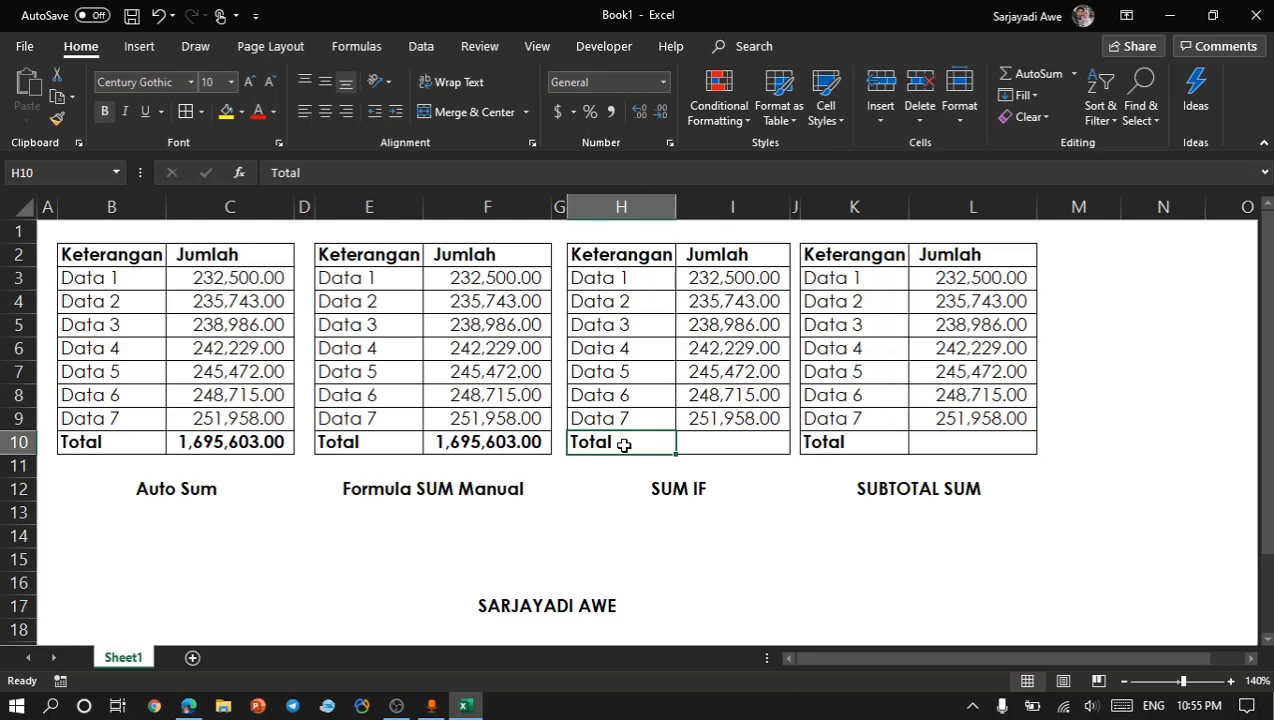
left_click_drag(614, 276, 620, 410)
left_click(641, 301)
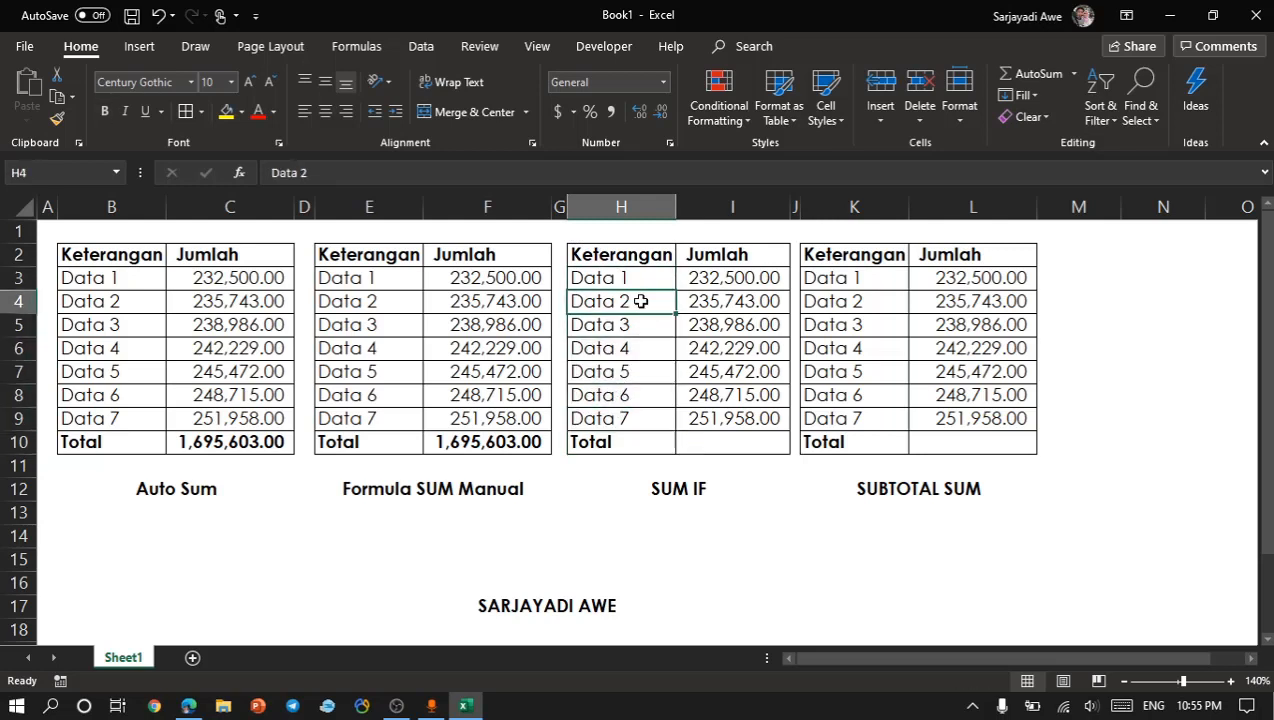
left_click_drag(640, 280, 638, 291)
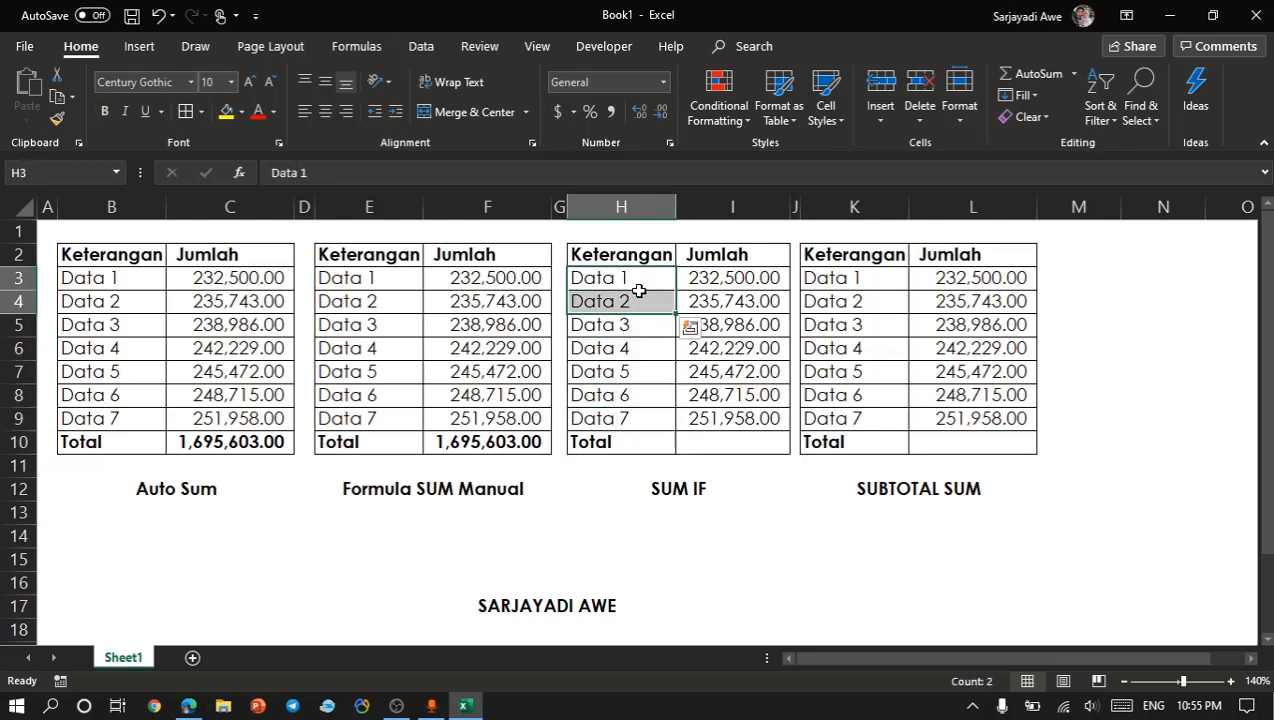
In the SUM IF table, fill down the label above into H4 (Data 1), H6 and H7 (Data 3), and H9 (Data 6).
left_click(632, 301)
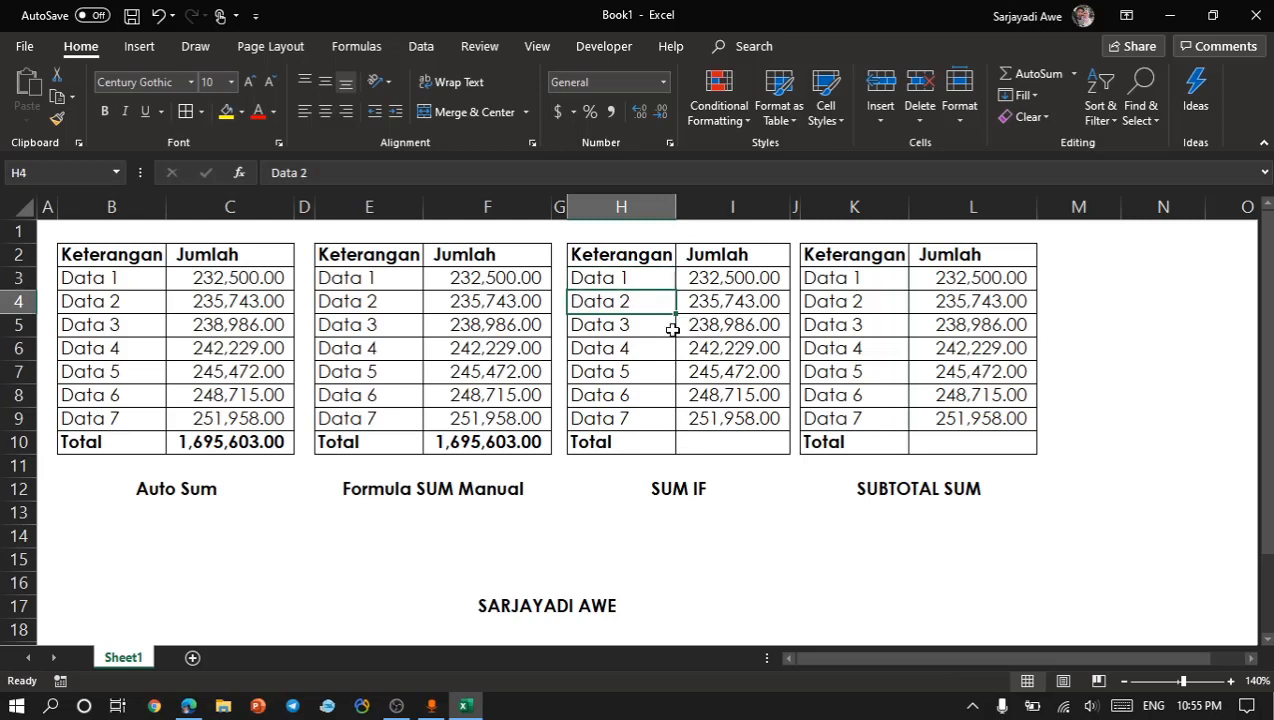
key("ctrl+d")
left_click(640, 342)
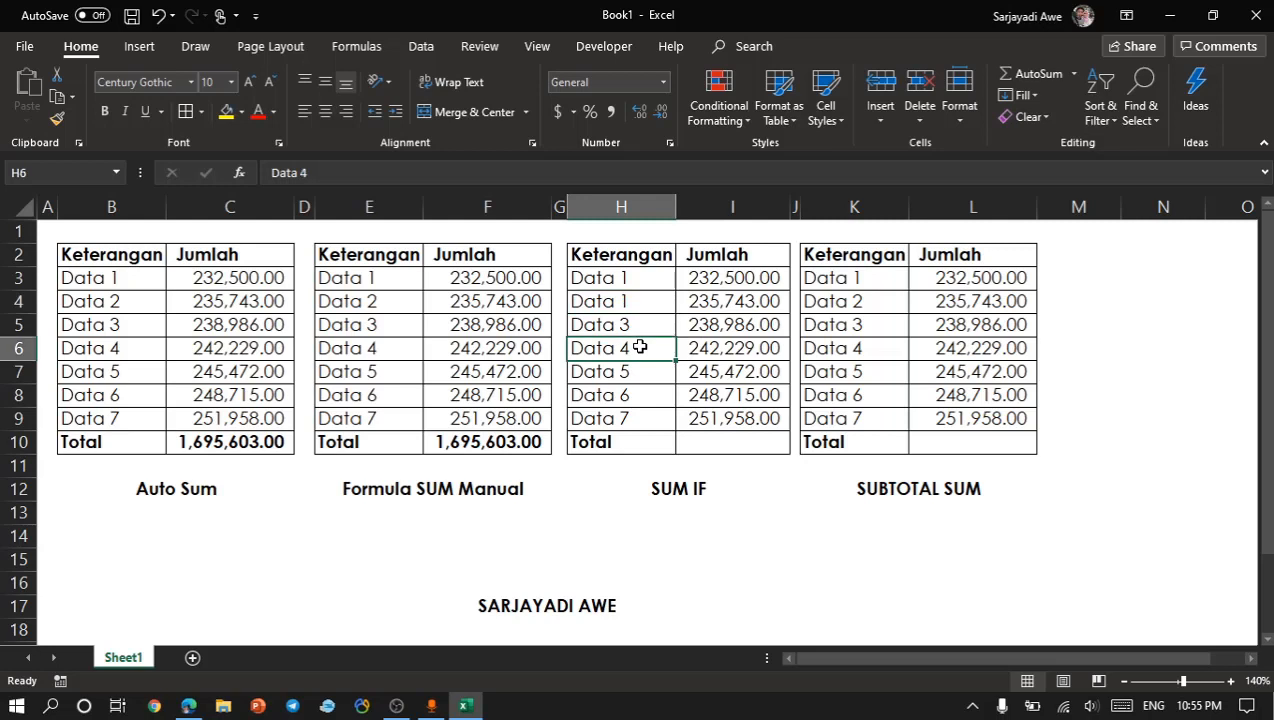
key("ctrl+d")
left_click(640, 380)
key("ctrl+d")
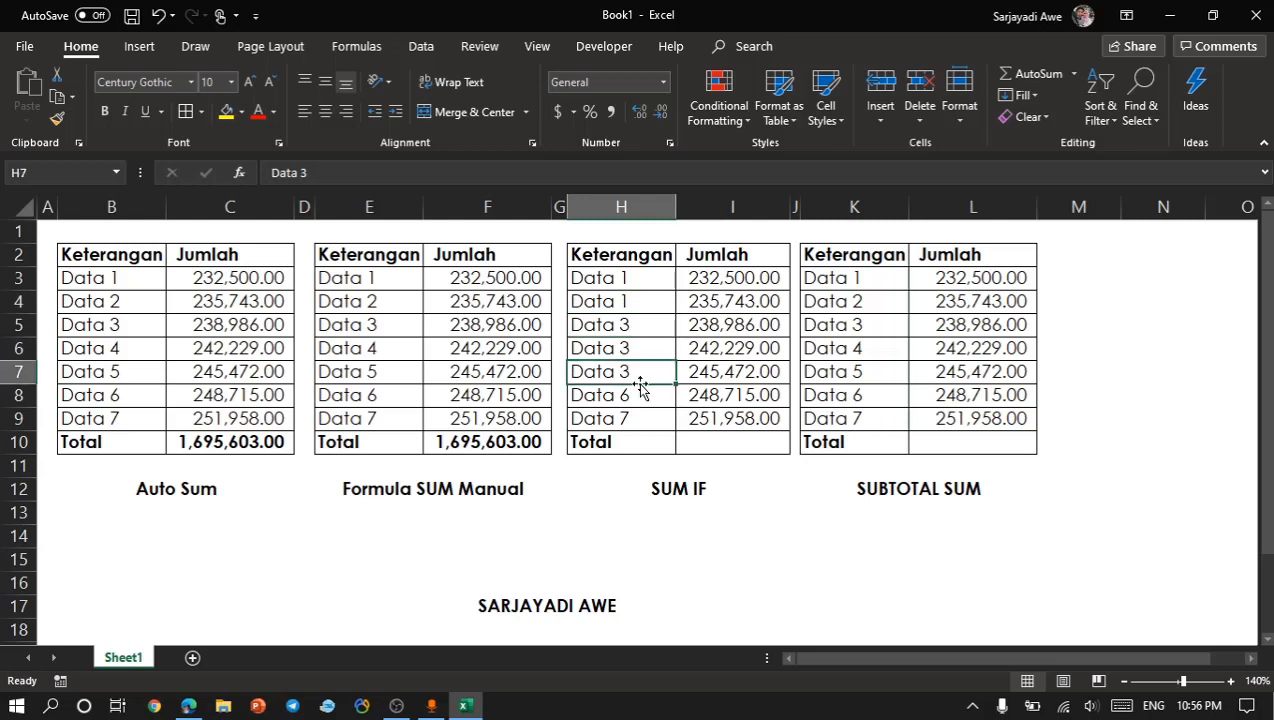
left_click(638, 400)
left_click(640, 418)
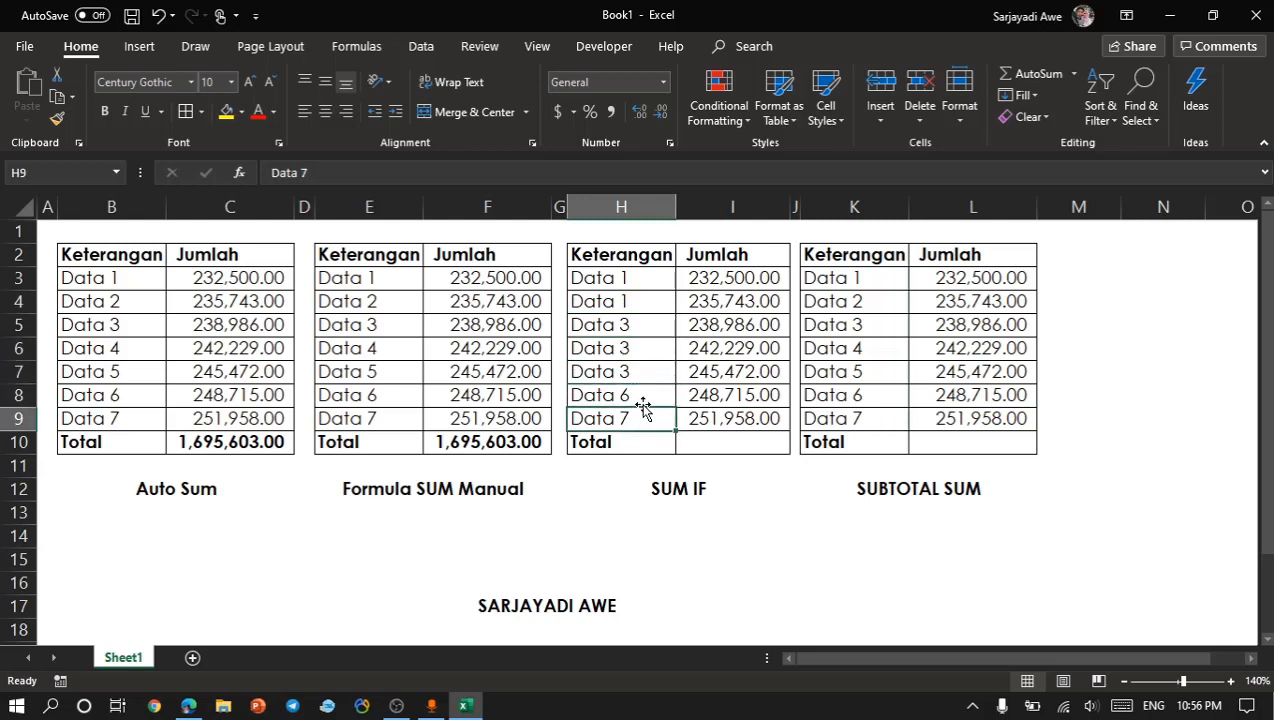
key("ctrl+d")
left_click(638, 440)
left_click_drag(637, 281, 628, 419)
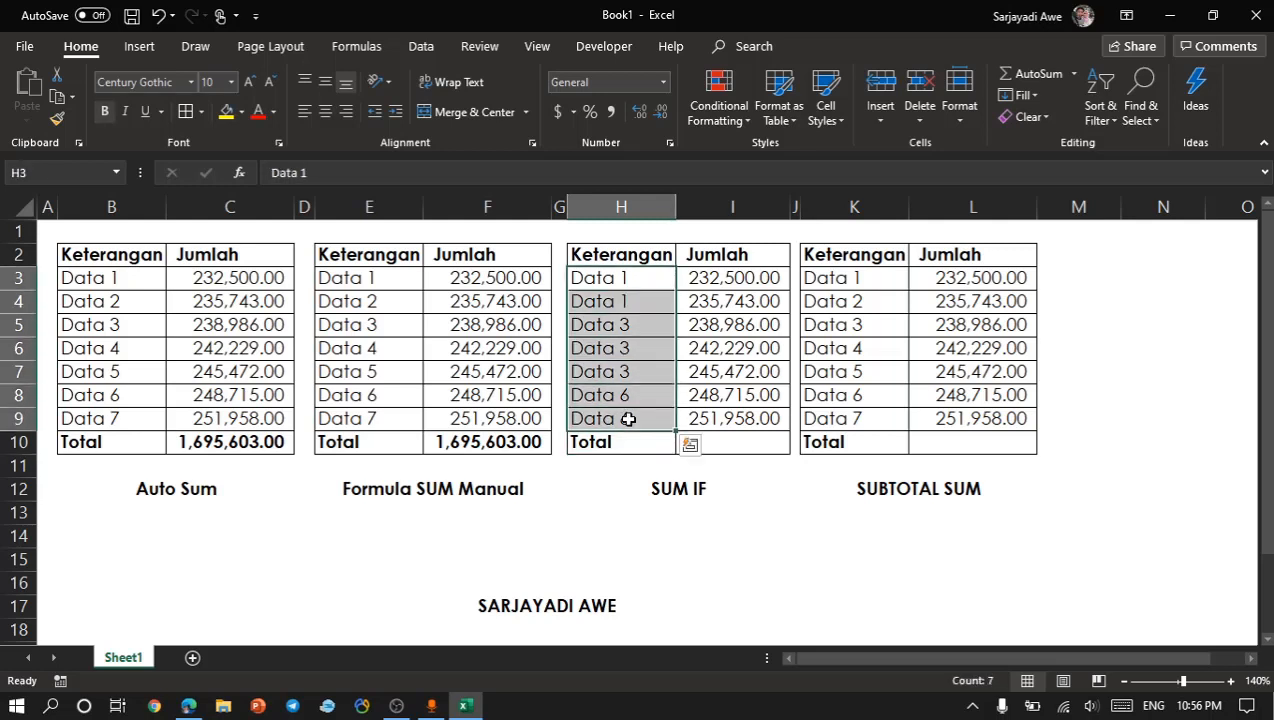
left_click(732, 383)
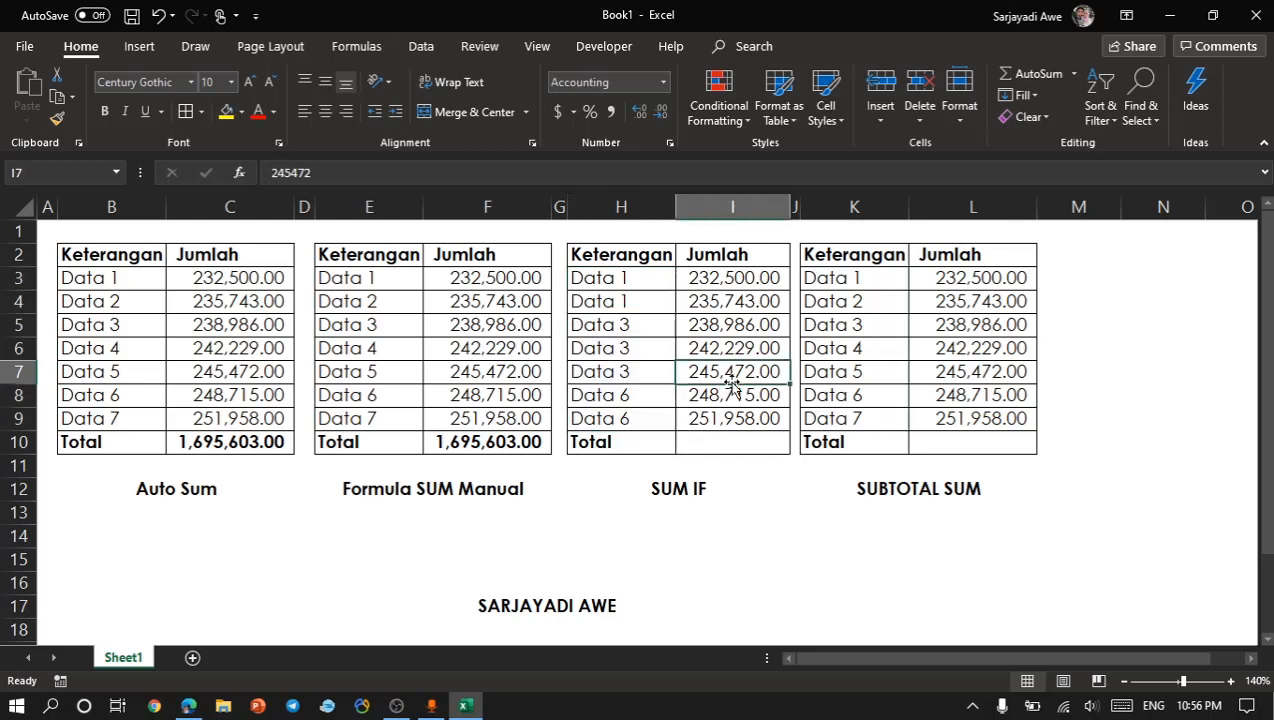
left_click(702, 440)
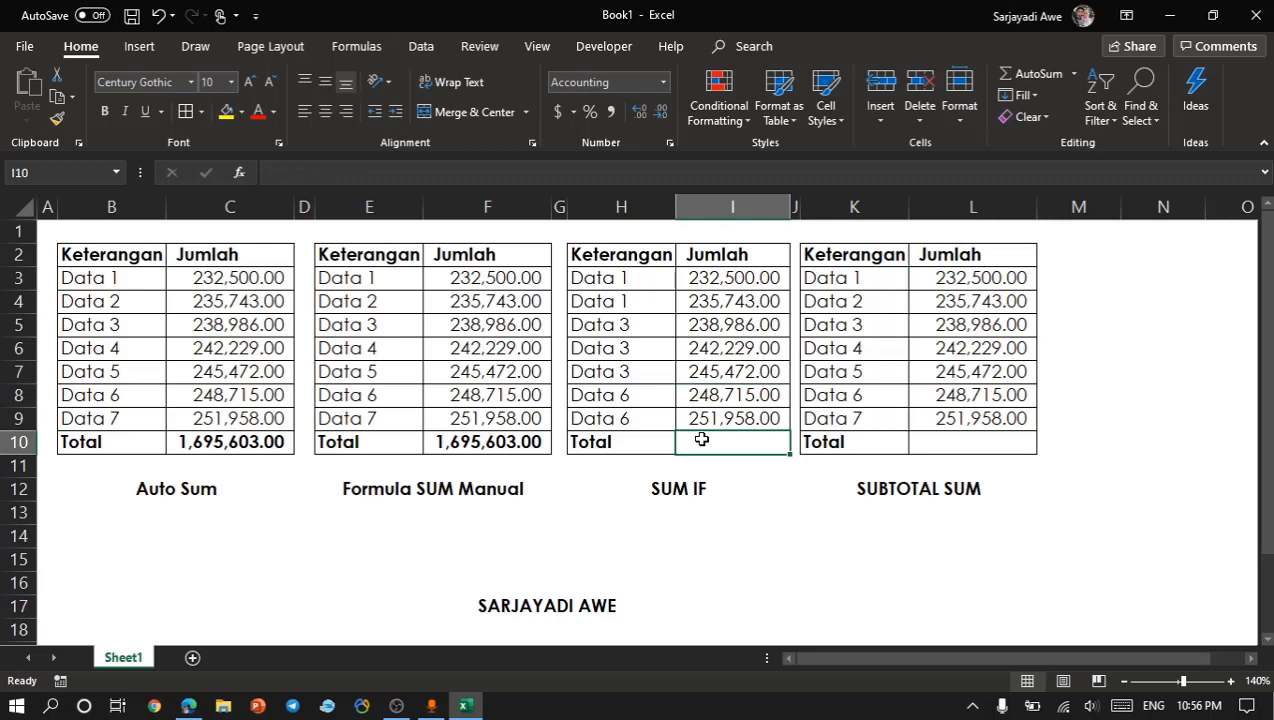
left_click(662, 445)
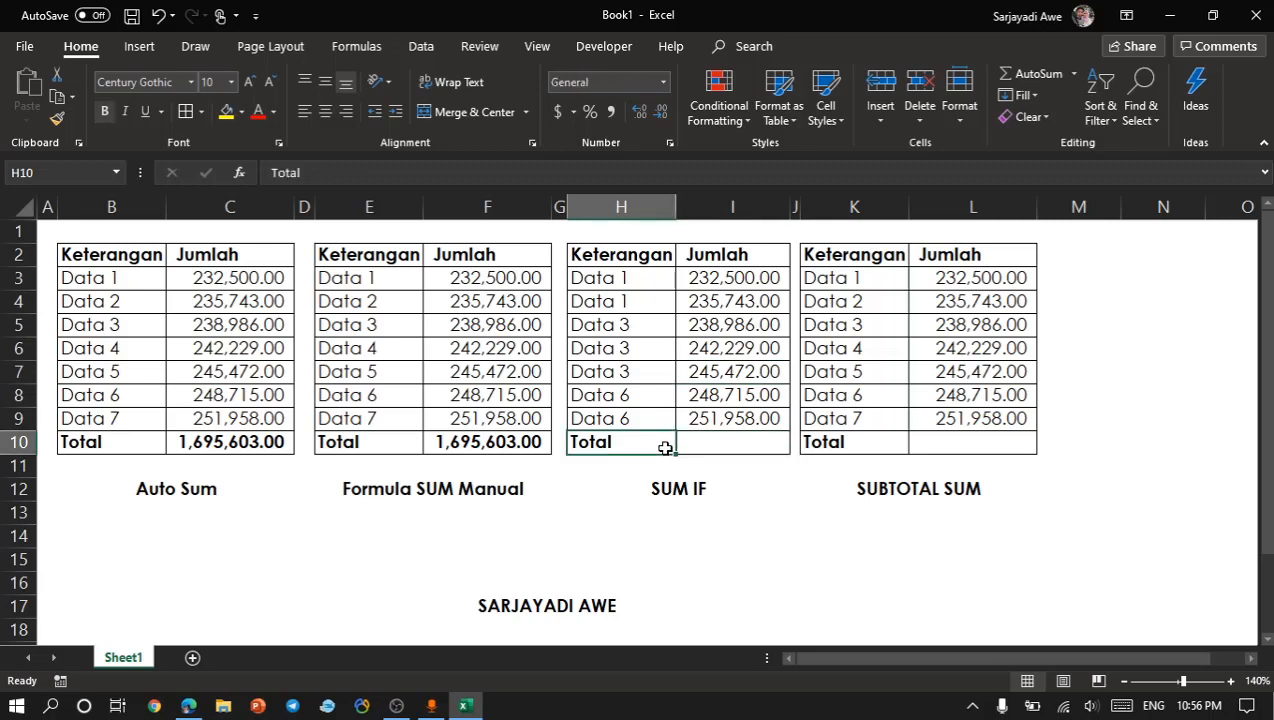
Clear the Total label from cell H10 of the SUM IF table.
key("Delete")
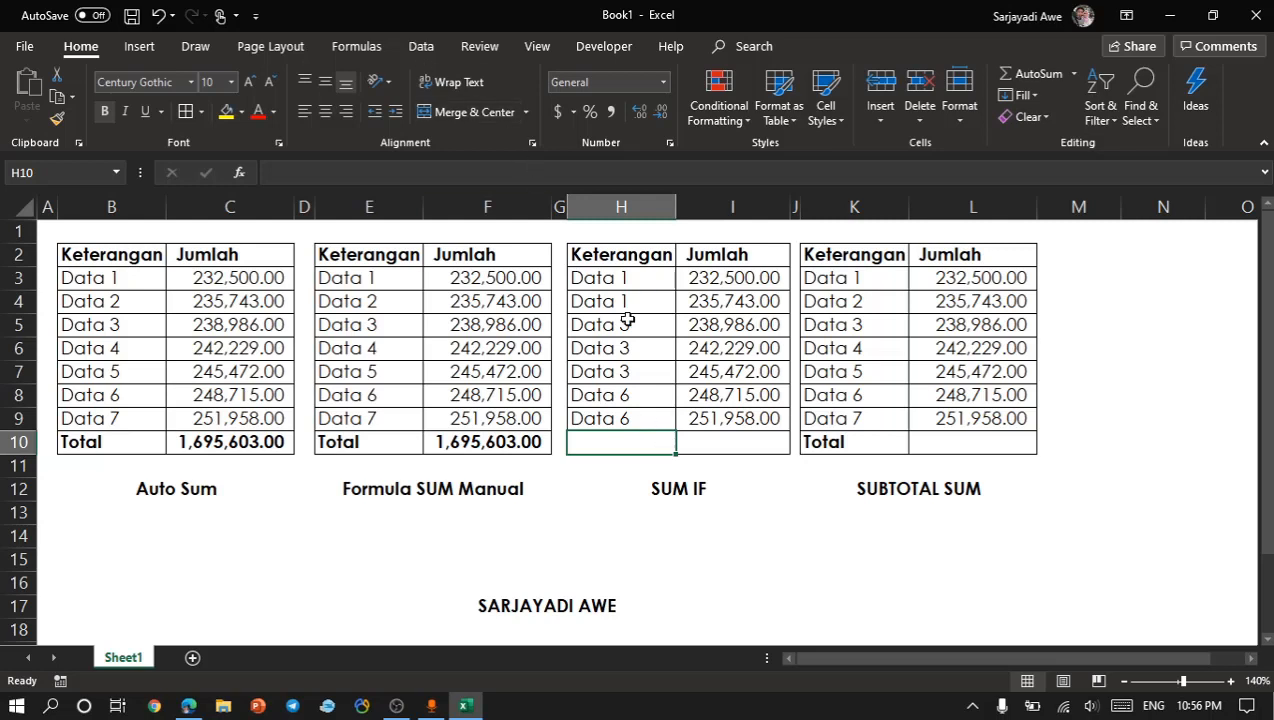
left_click(600, 352)
left_click(645, 447)
Begin a SUMIF formula in cell I10 with the Keterangan cells H3:H9 as its range.
left_click(702, 446)
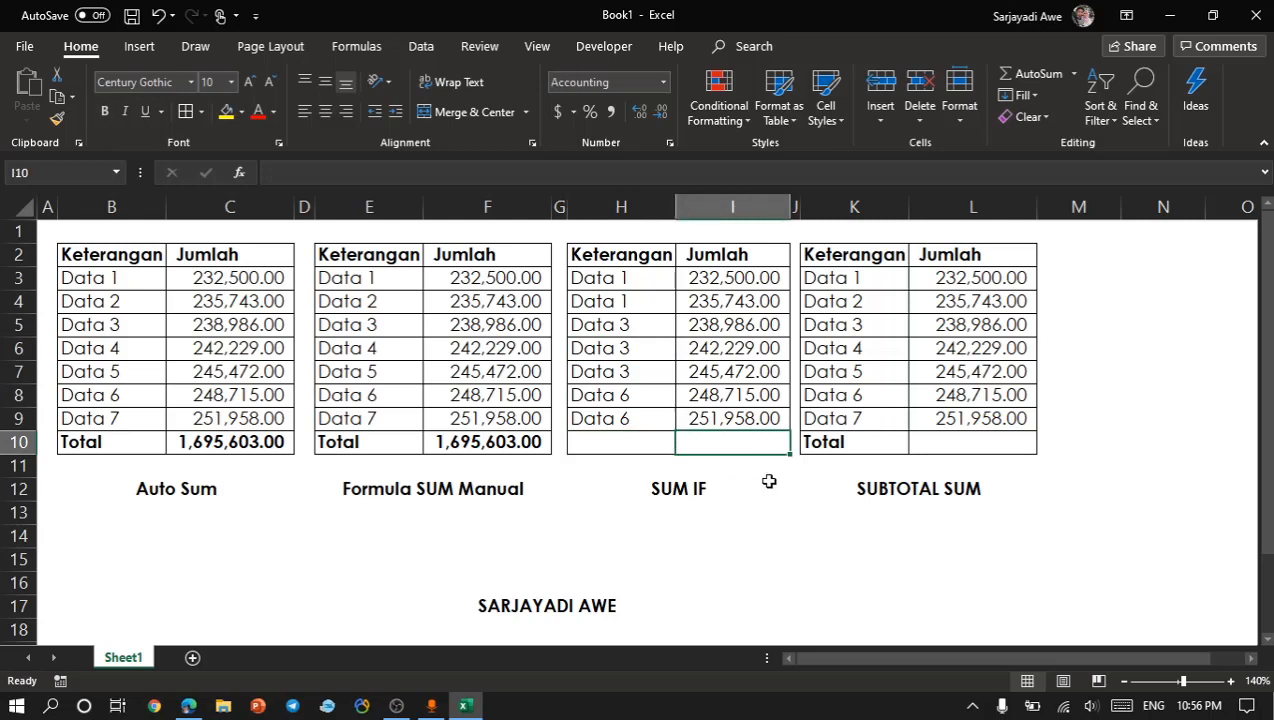
type("=")
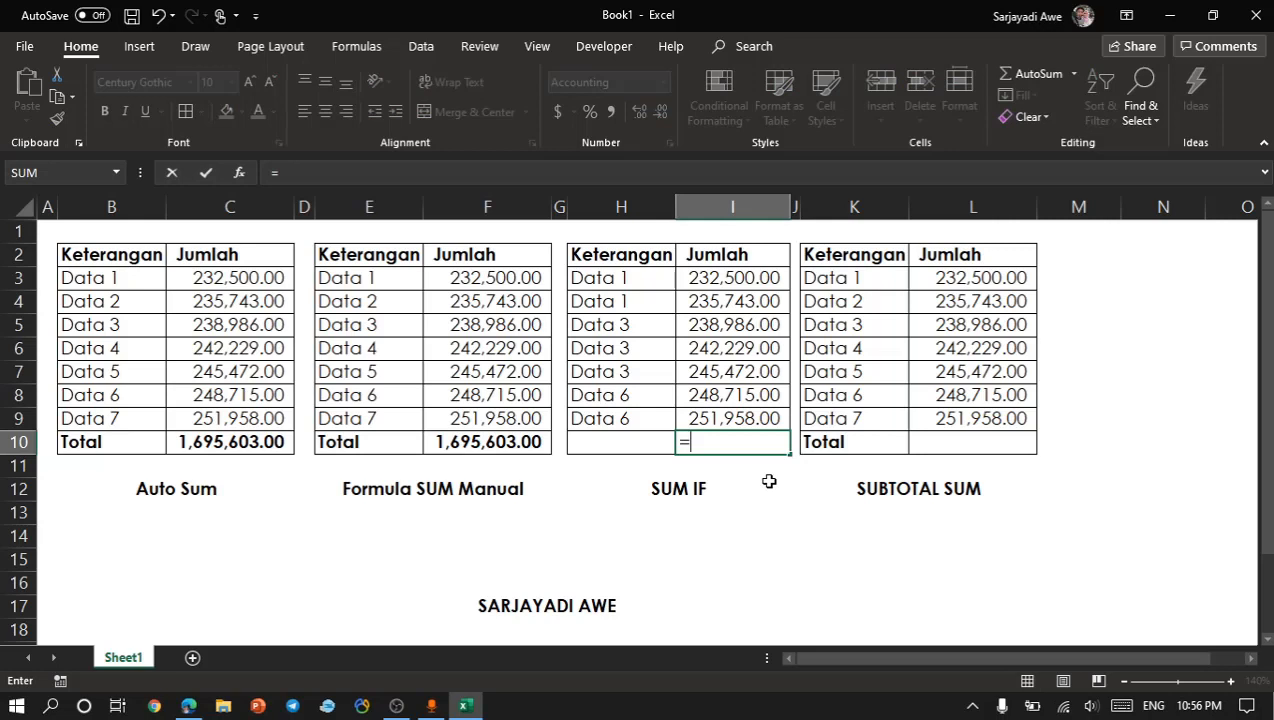
type("SUM")
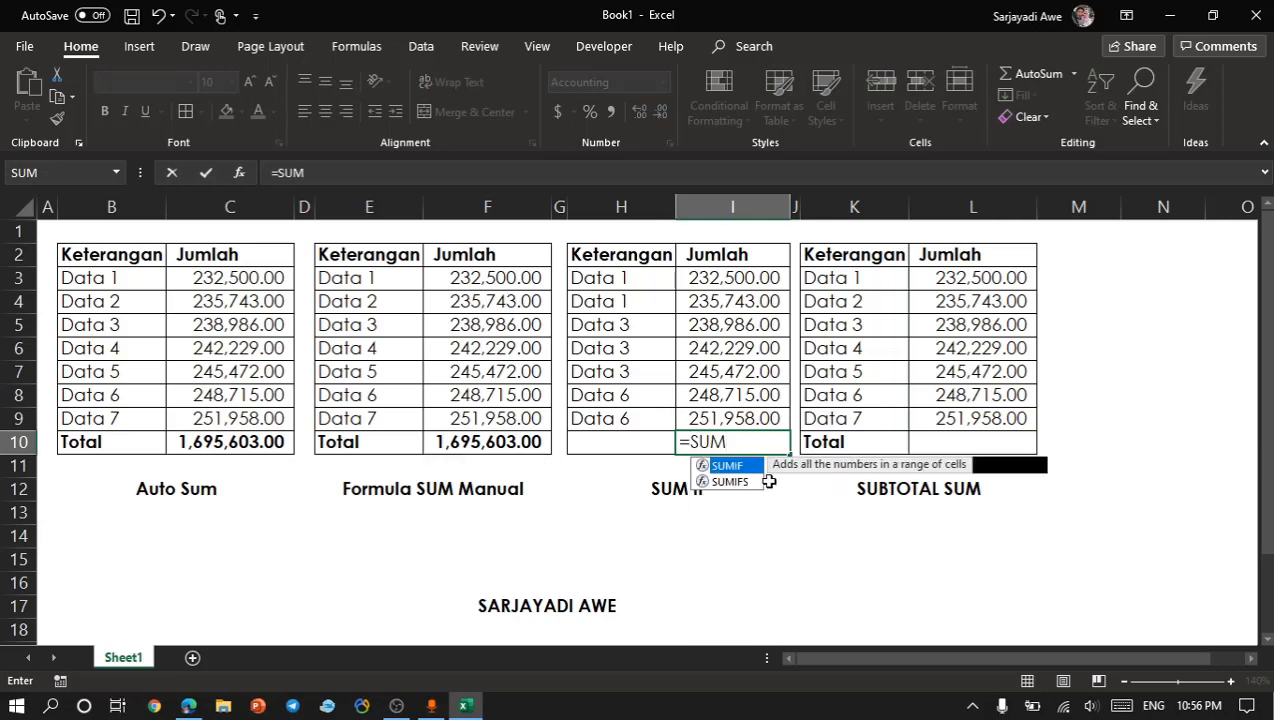
type("IF")
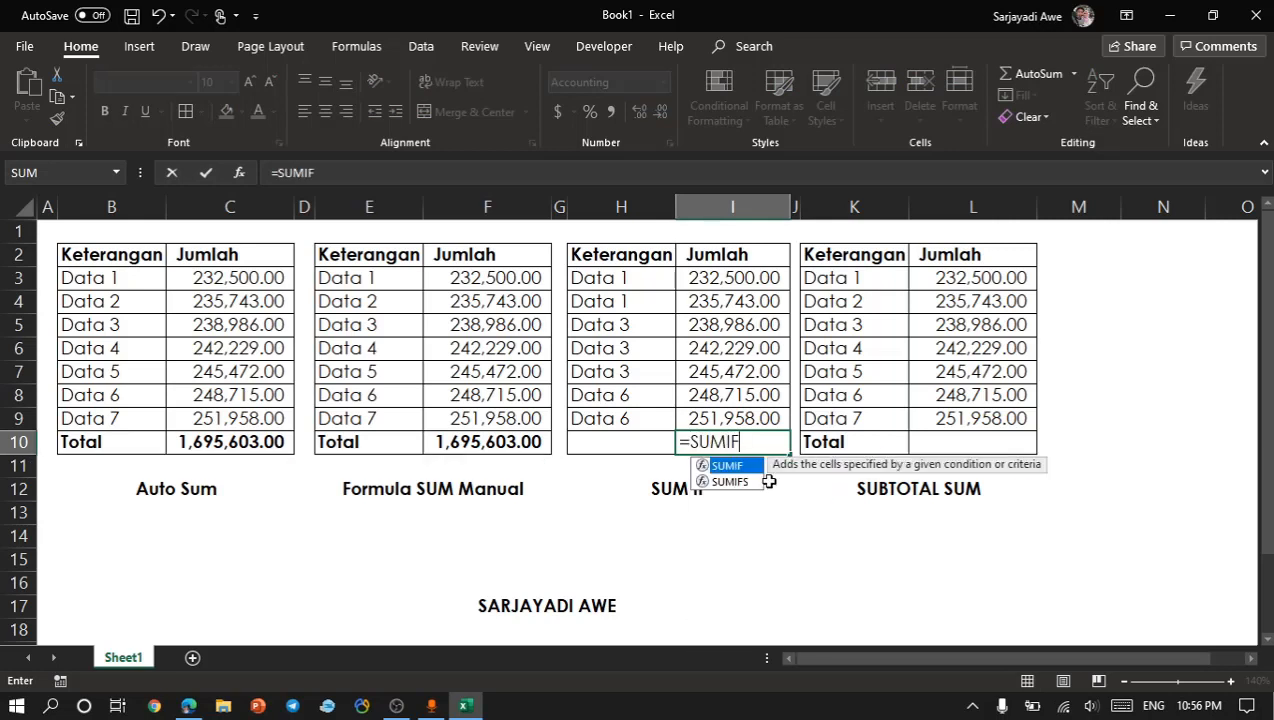
type("(")
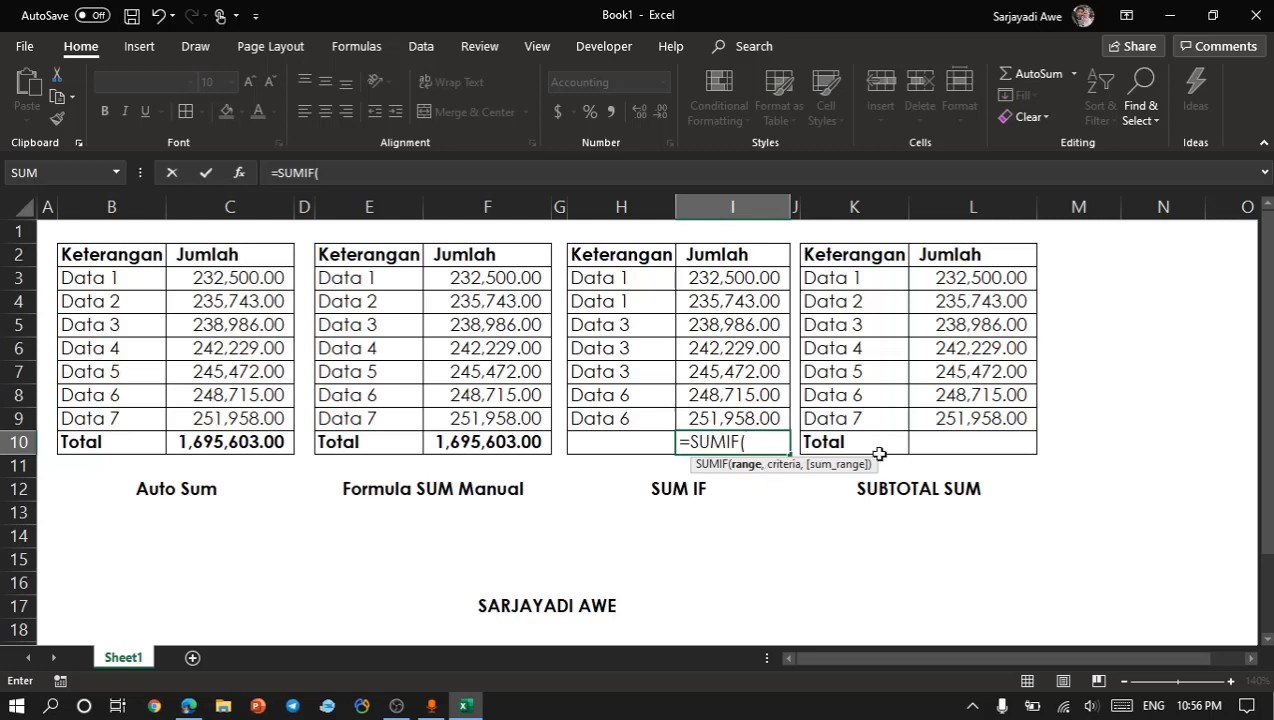
key("Up")
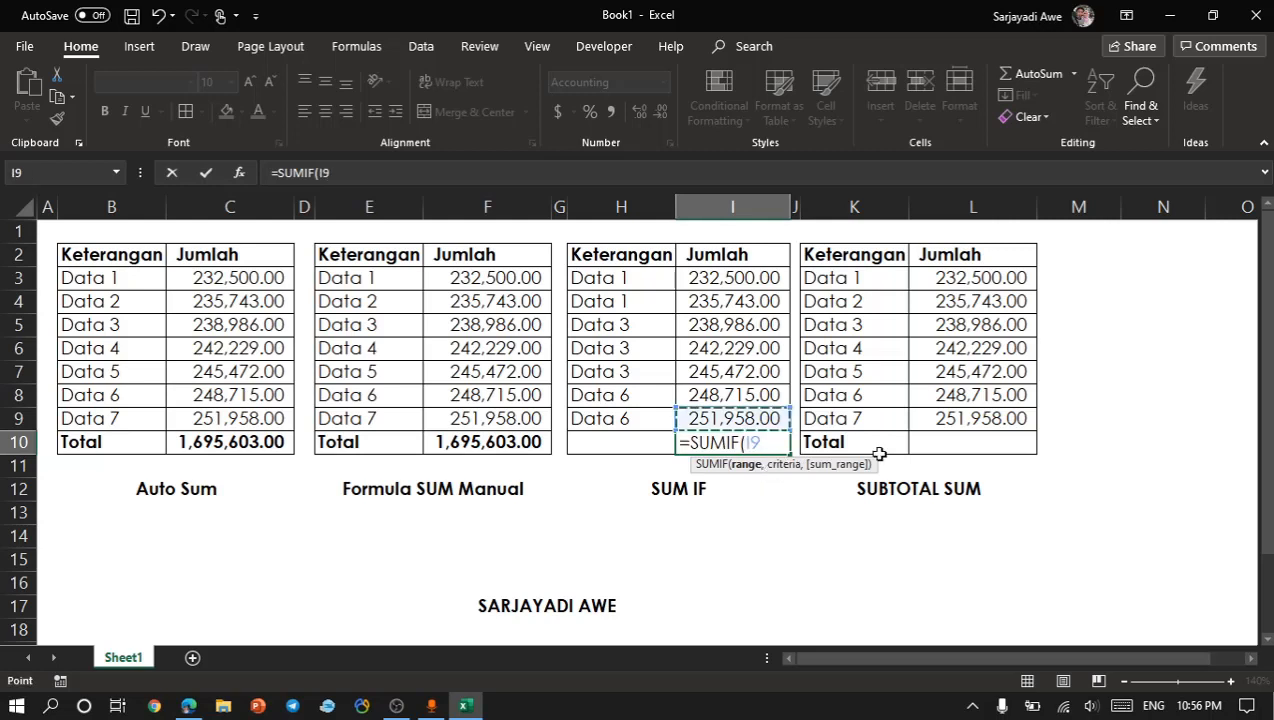
key("Up")
key("Up")
key("Up")
key("Up")
key("Up")
key("Up")
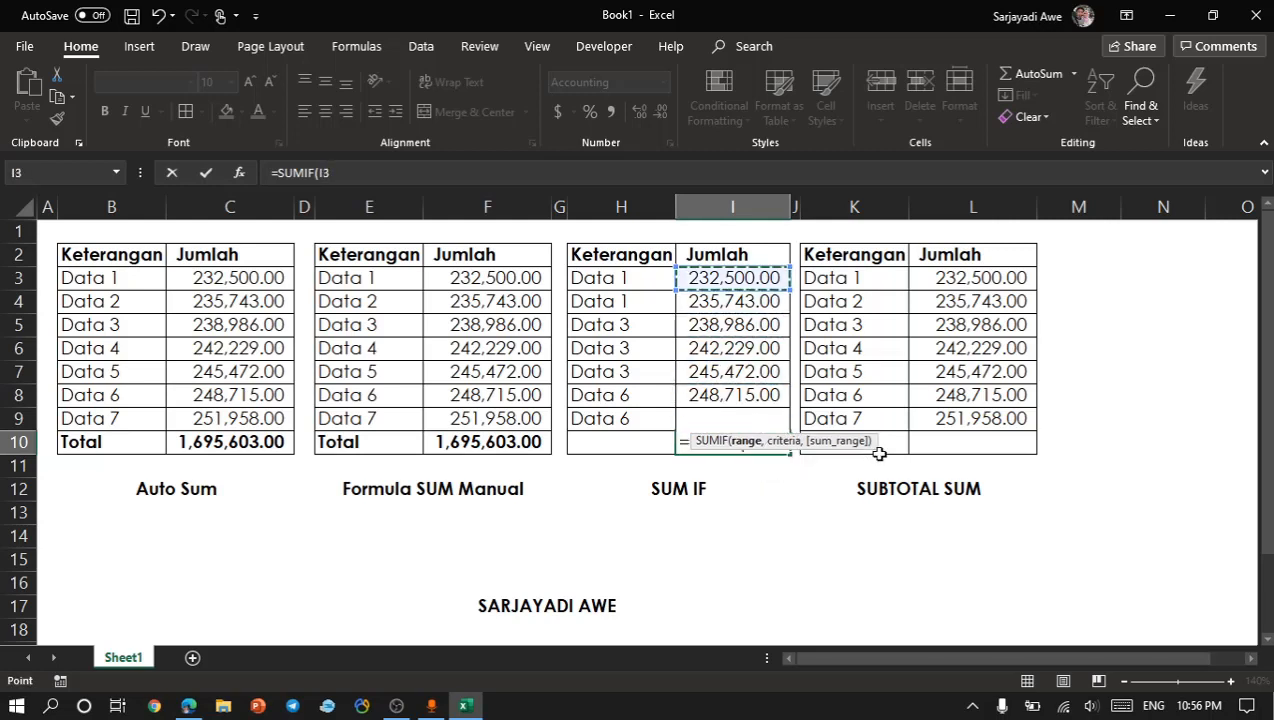
key("Left")
key("shift+Down")
key("shift+Down")
key("shift+Down")
key("shift+Down")
key("shift+Down")
key("shift+Down")
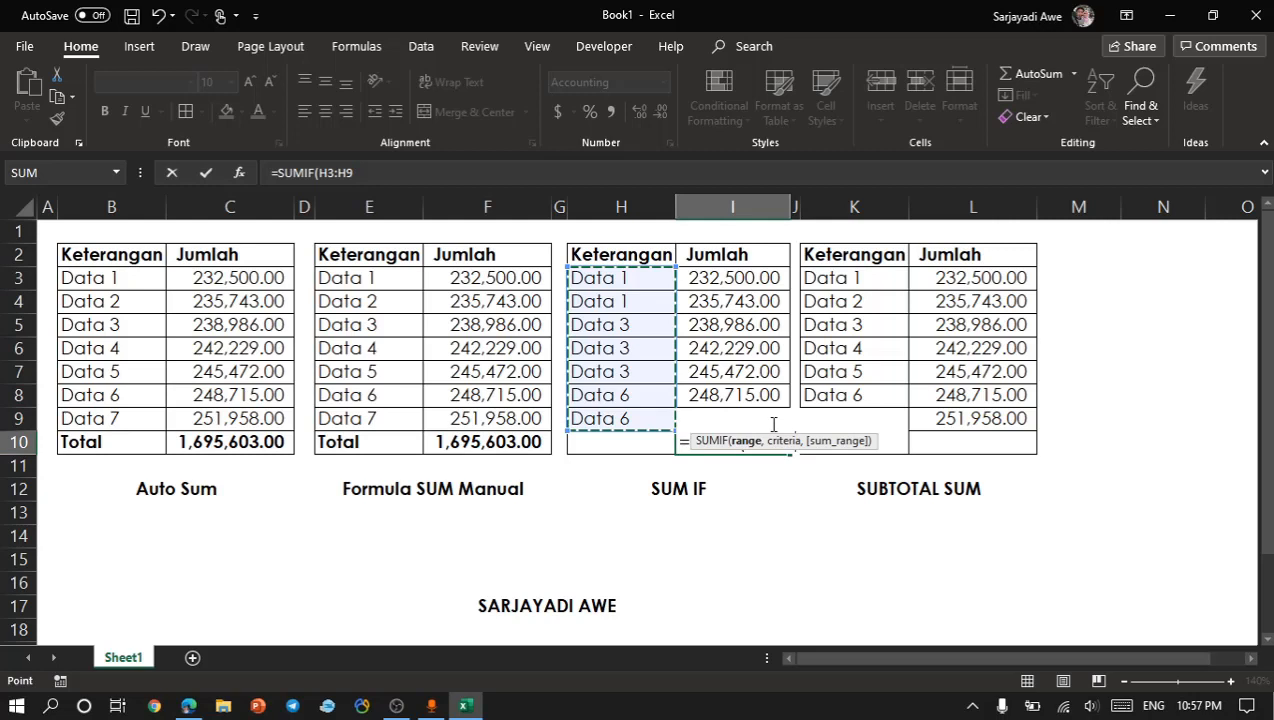
Complete the SUMIF formula in I10 with H10 as the criteria and I3:I9 as the sum range.
type(",")
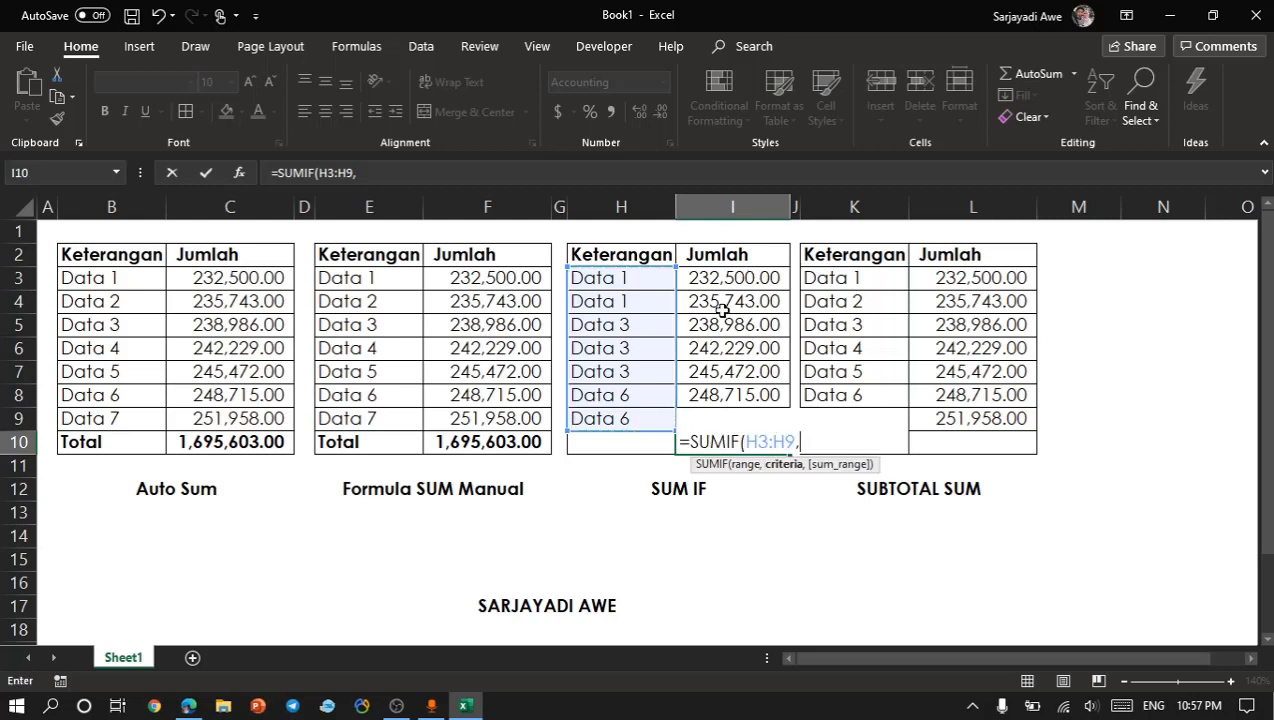
left_click(633, 443)
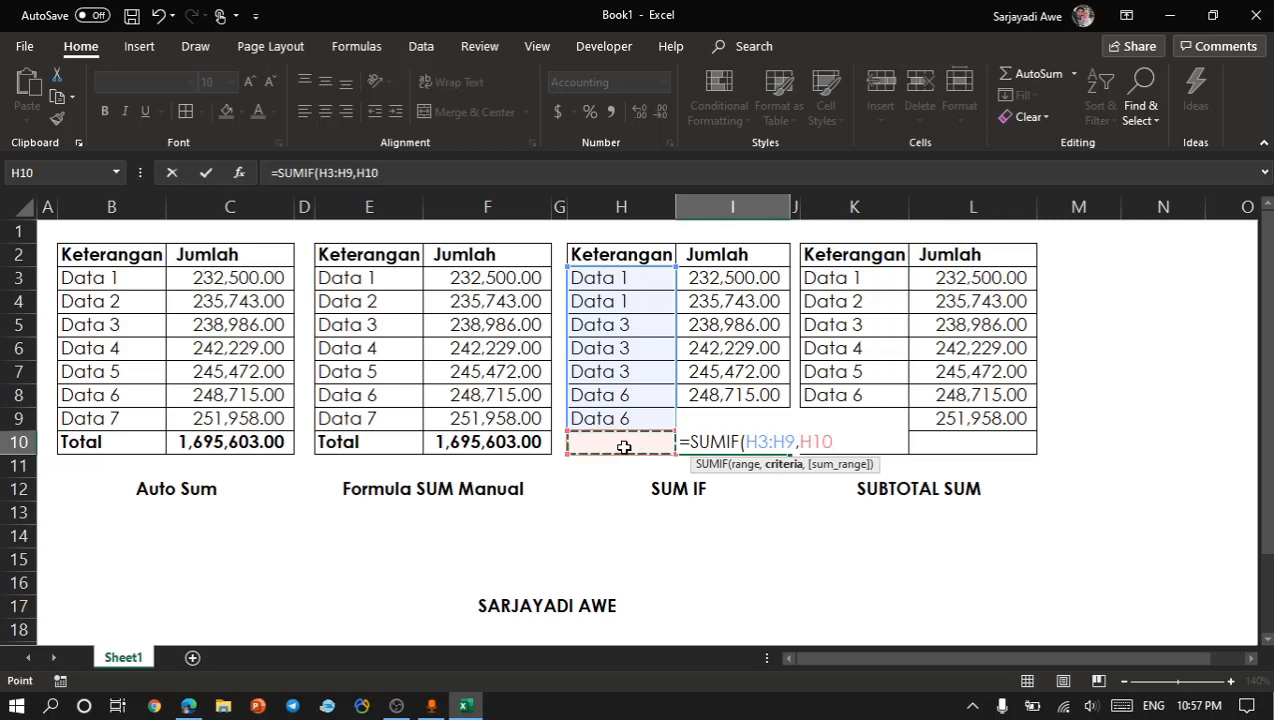
type(",")
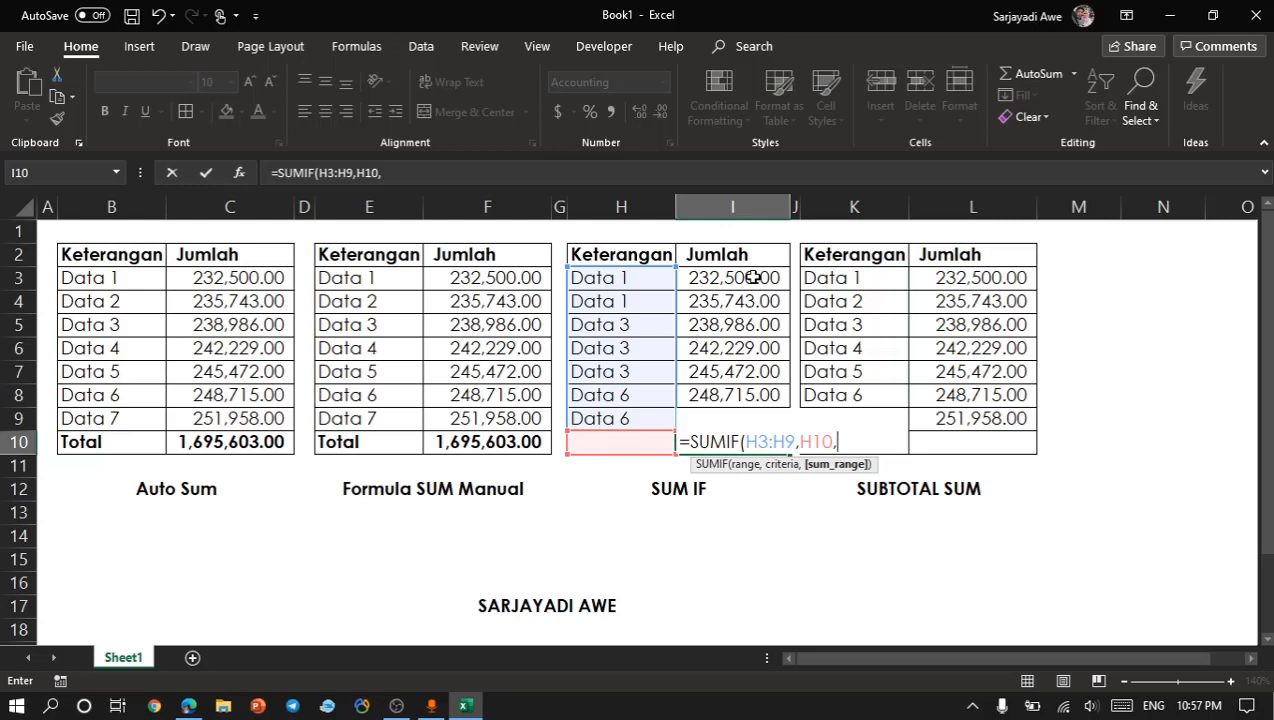
left_click_drag(752, 280, 749, 418)
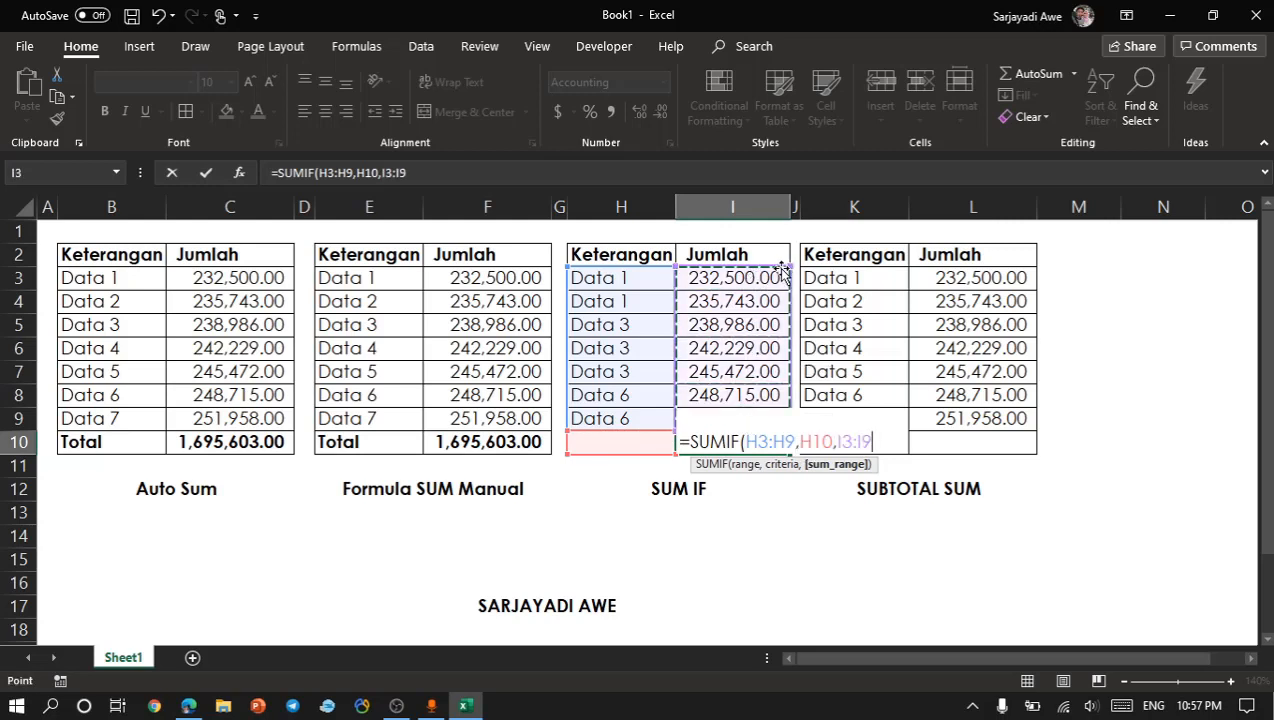
type(")")
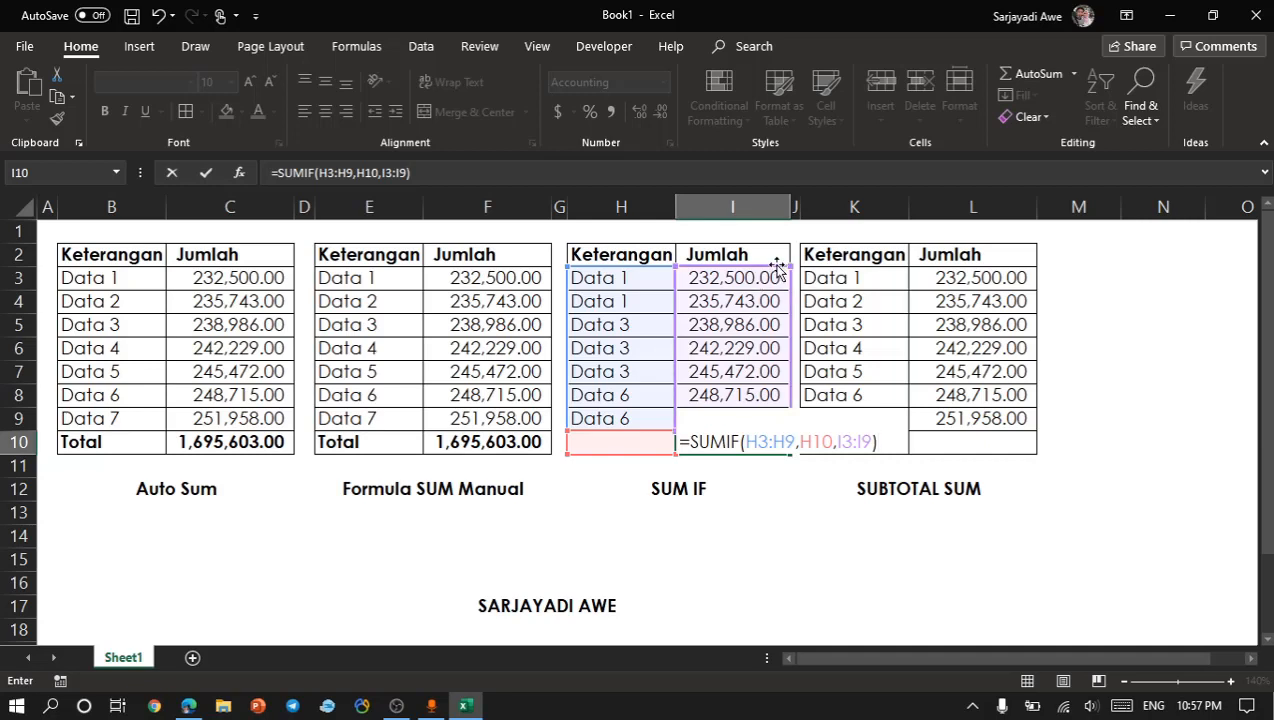
key("ctrl+Return")
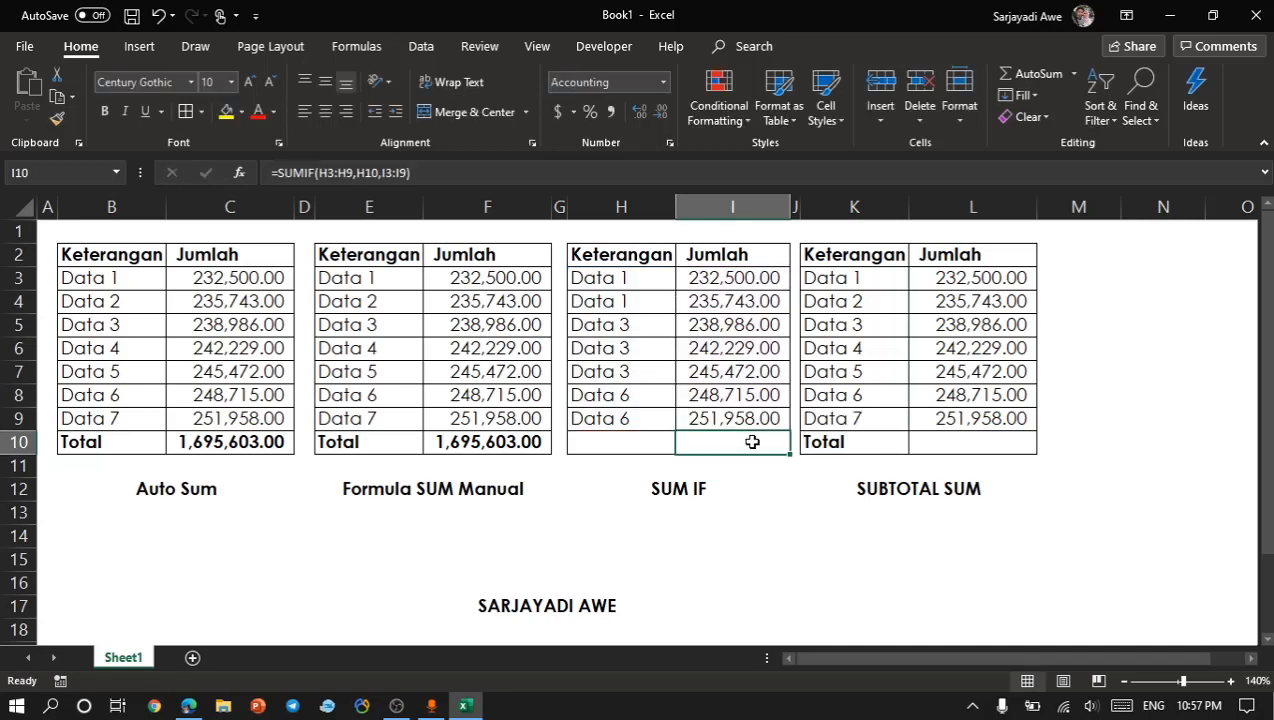
Enter DATA 1 in cell H10 as the criterion for the SUMIF formula.
left_click(652, 447)
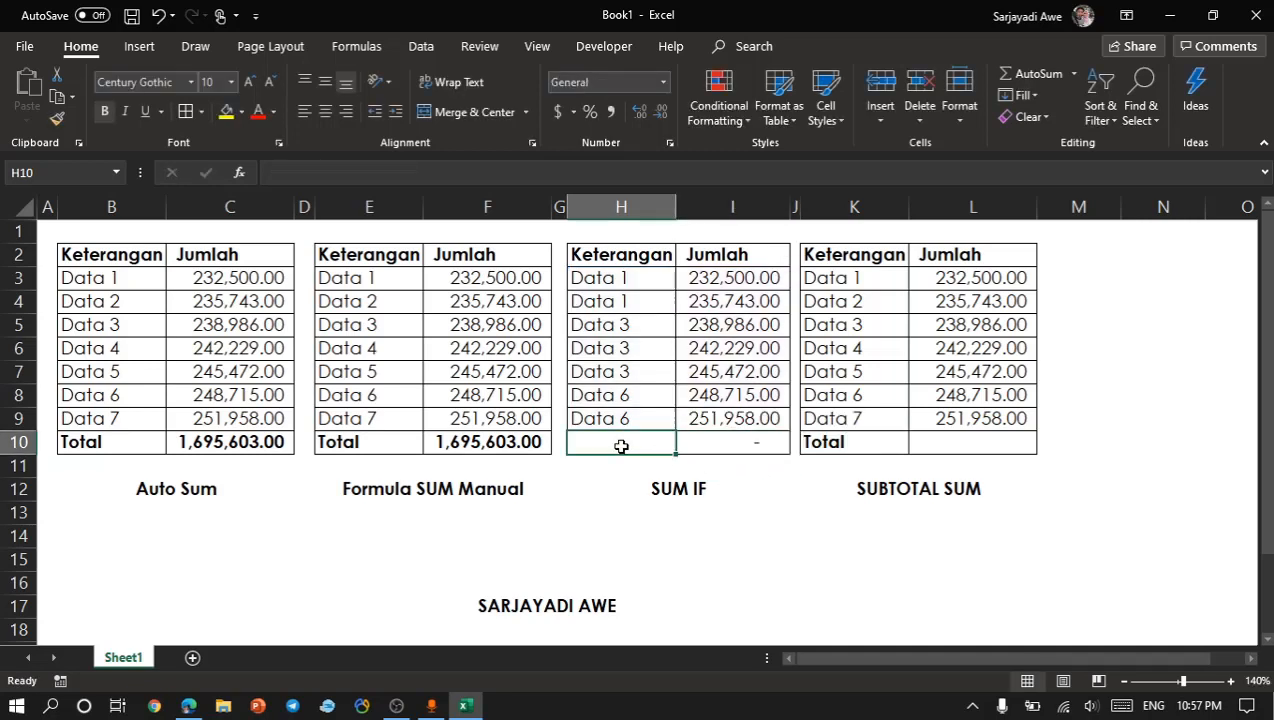
double_click(690, 443)
key("Return")
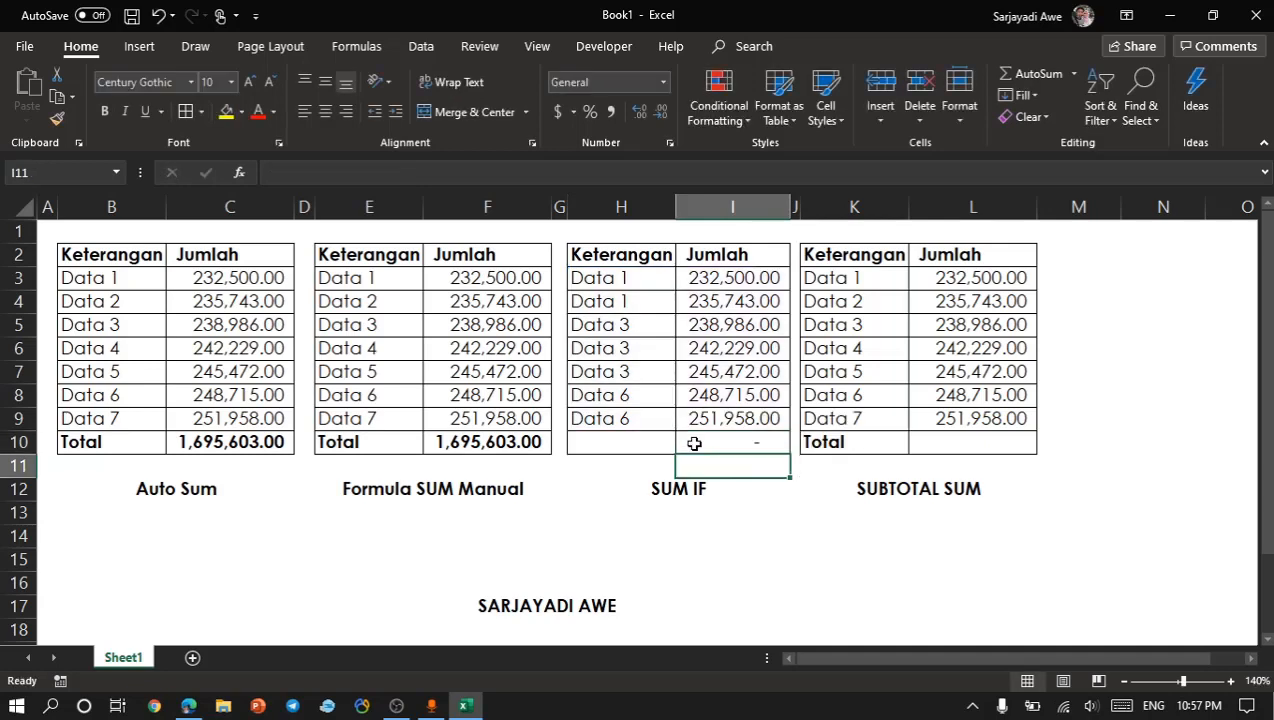
left_click(626, 448)
type("DA")
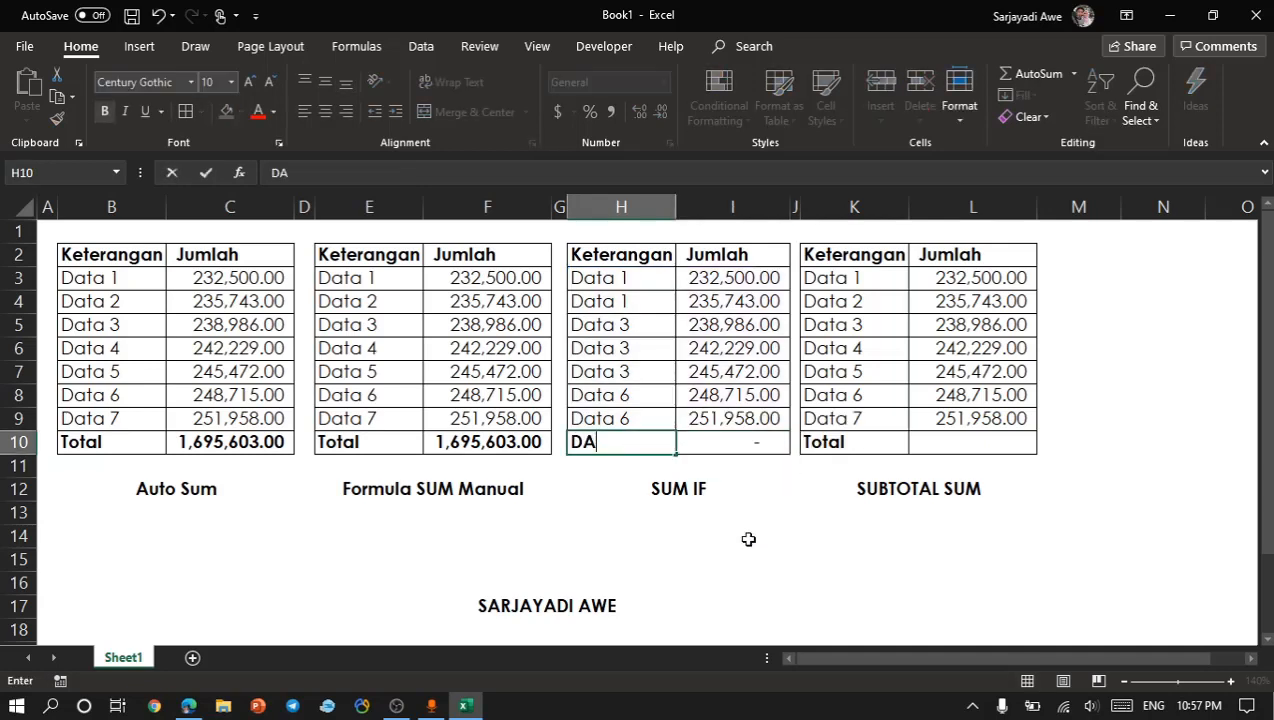
type("TA 1")
key("Return")
Make the SUMIF result in I10 bold and compare it with the sum of the Data 1 values in I3:I4.
left_click(736, 444)
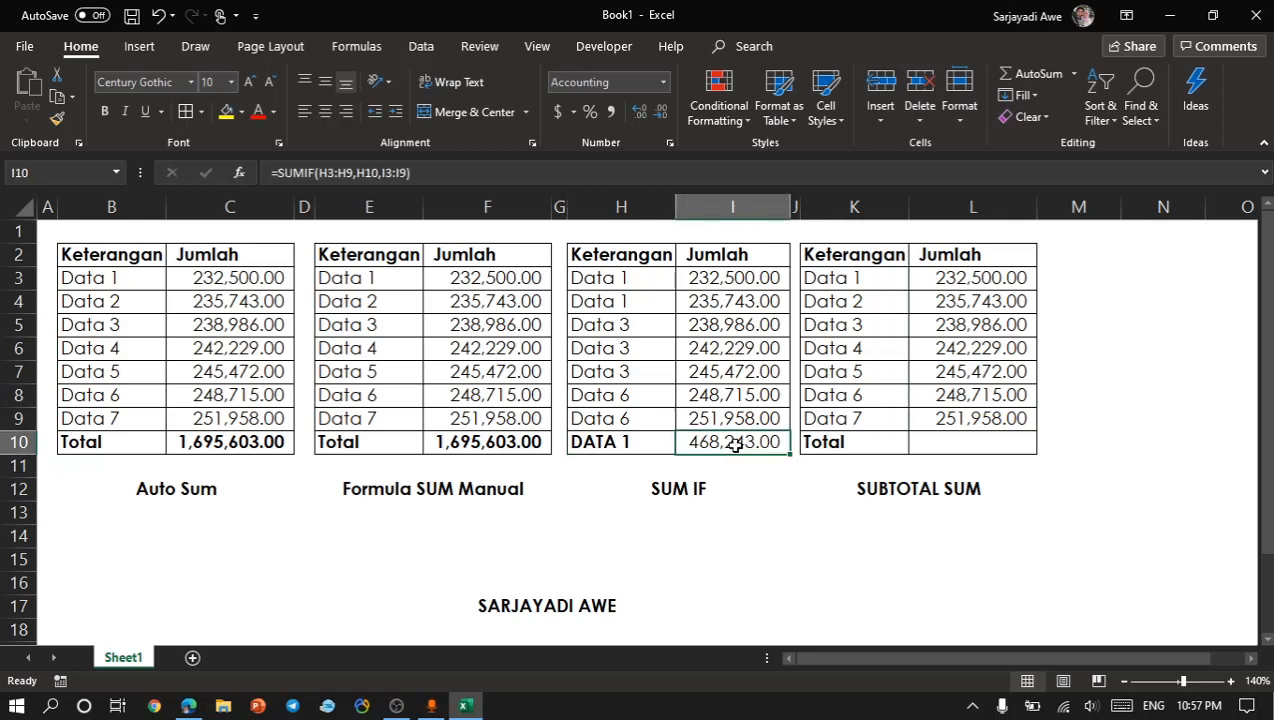
key("ctrl+b")
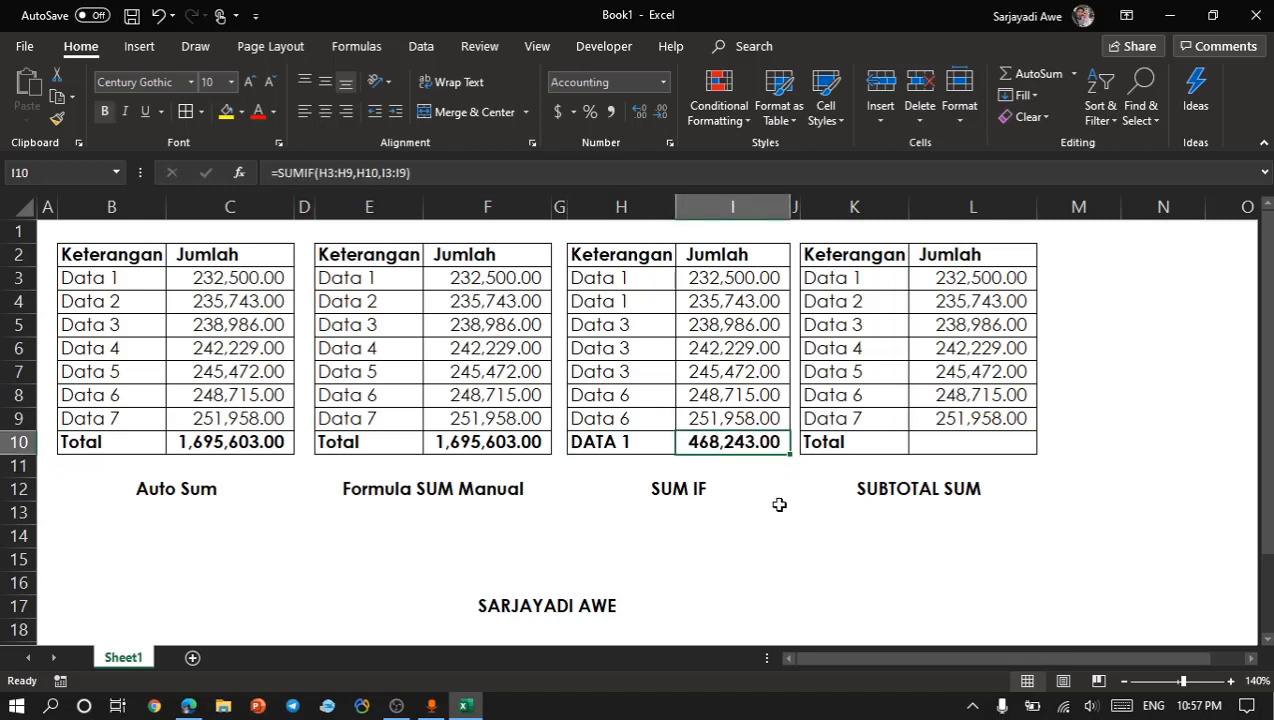
left_click(728, 275)
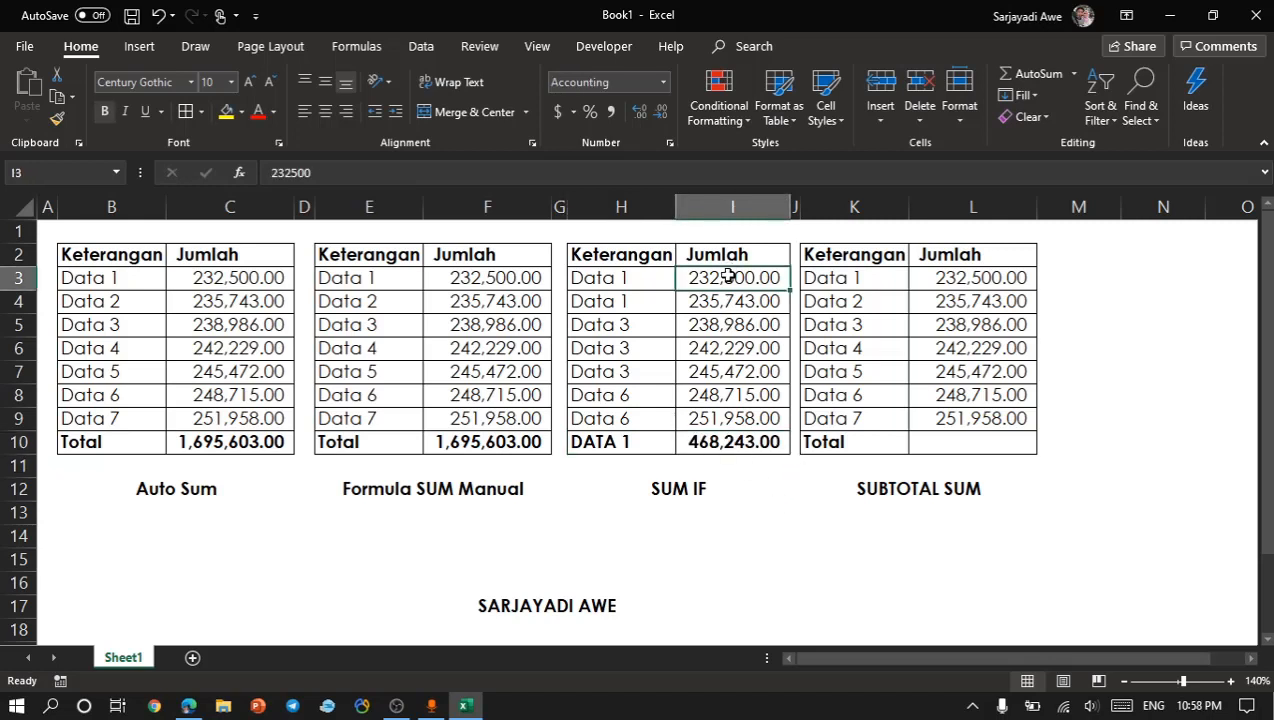
left_click_drag(728, 275, 725, 301)
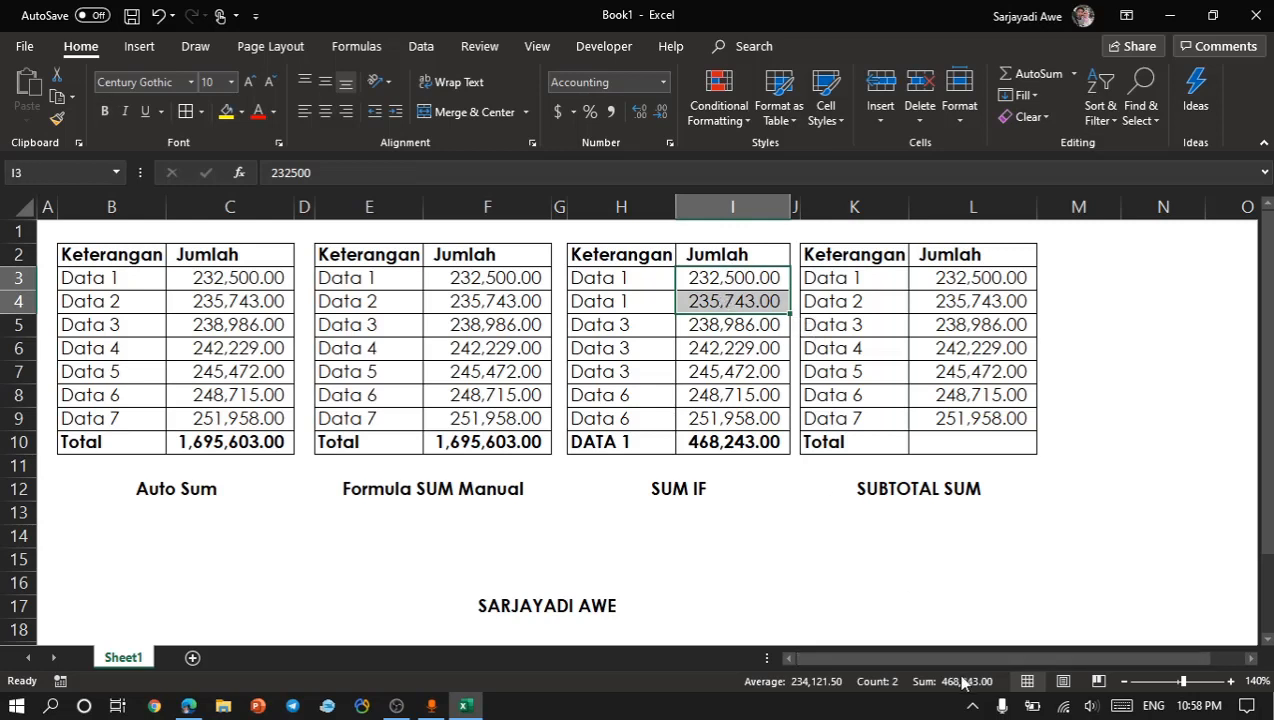
Change the SUMIF criterion in cell H10 to DATA 3.
double_click(643, 446)
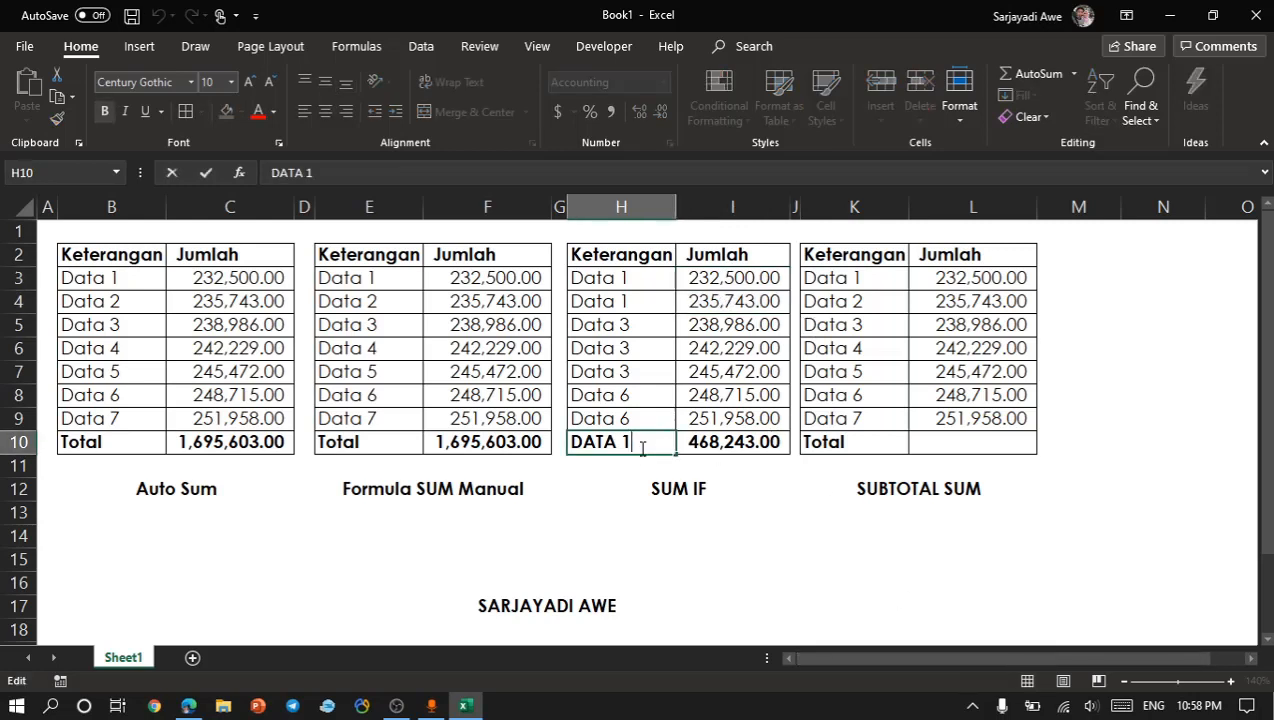
key("BackSpace")
type("3")
key("Return")
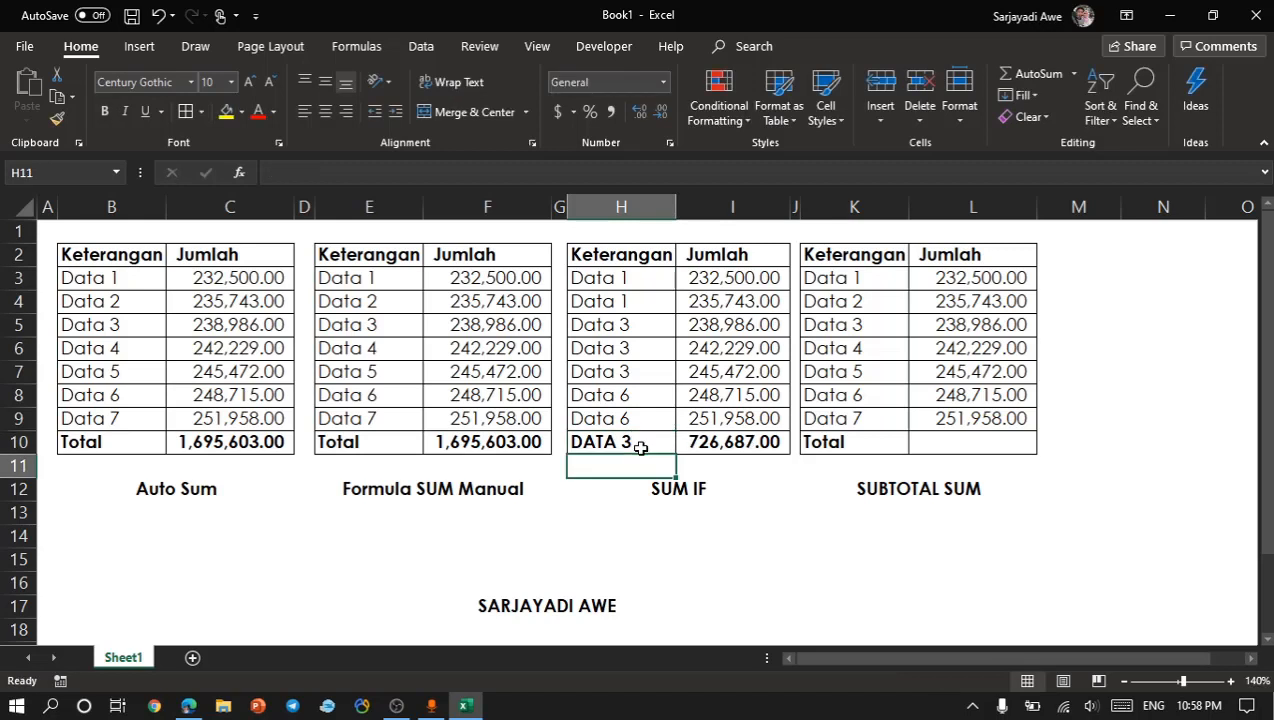
Check the SUMIF result in I10 against the sum of the Data 3 values in I5:I7.
left_click(717, 457)
left_click(728, 444)
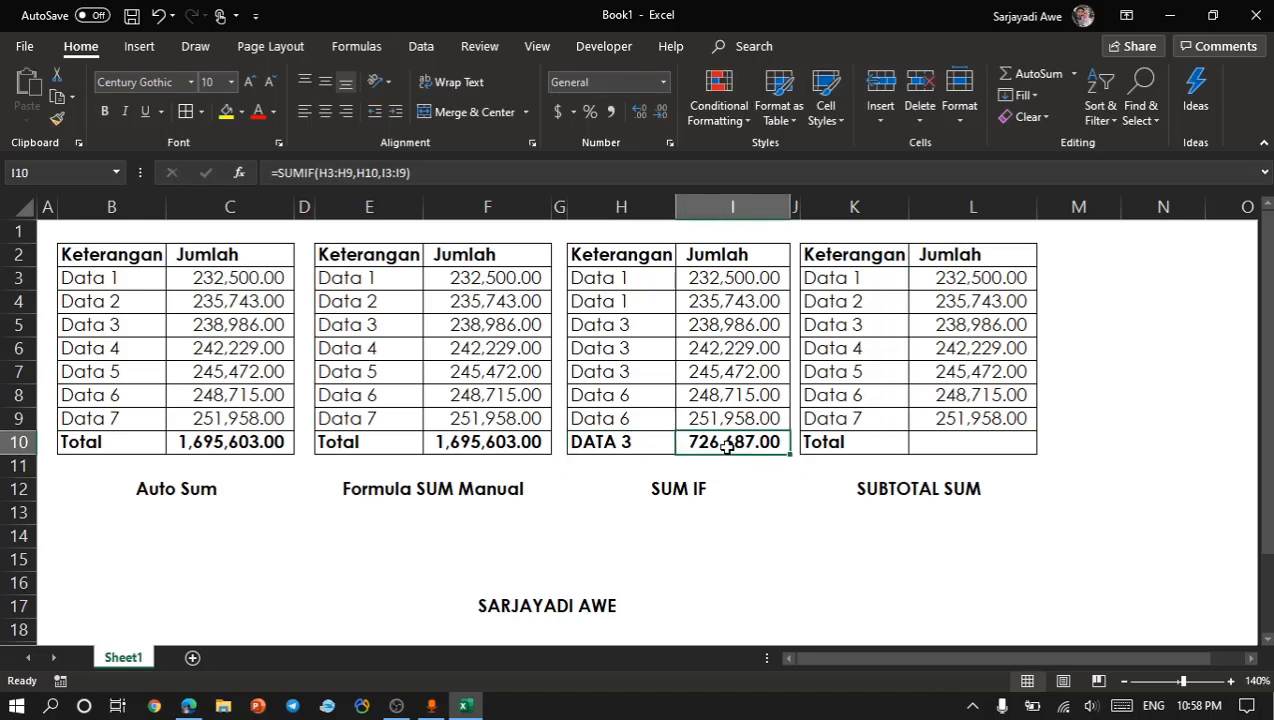
left_click(727, 328)
left_click_drag(727, 328, 728, 372)
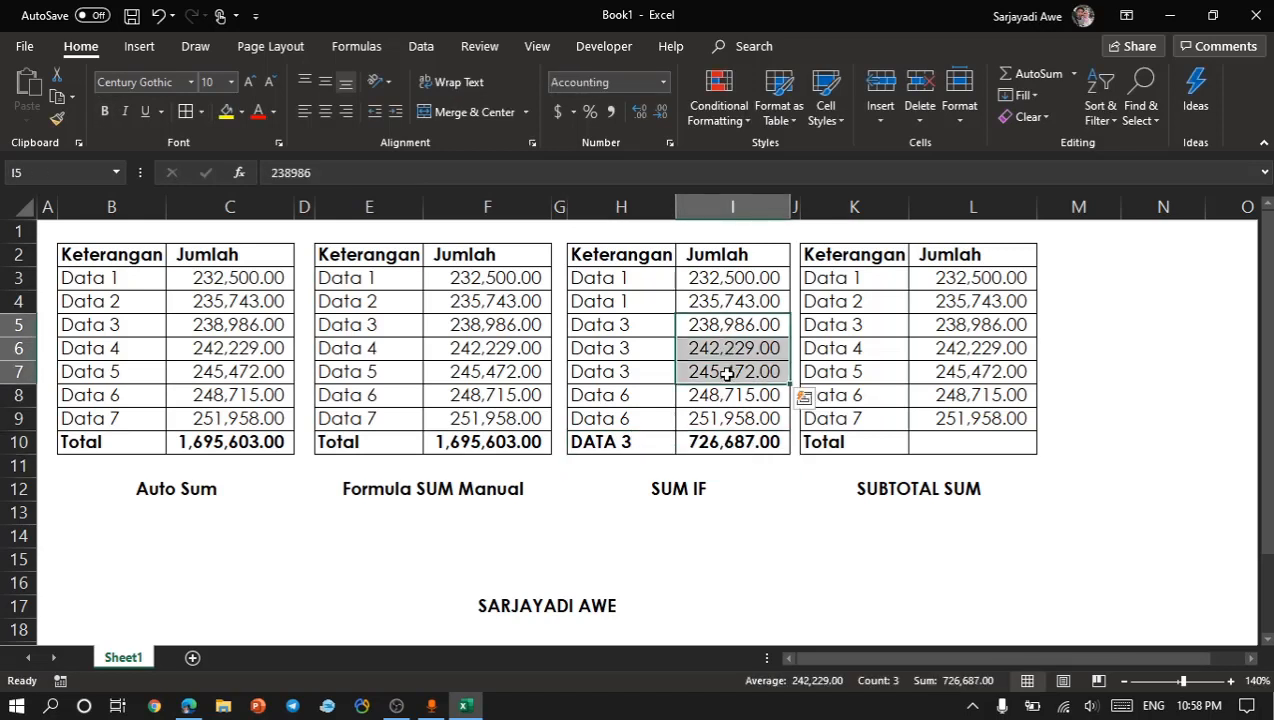
left_click(641, 442)
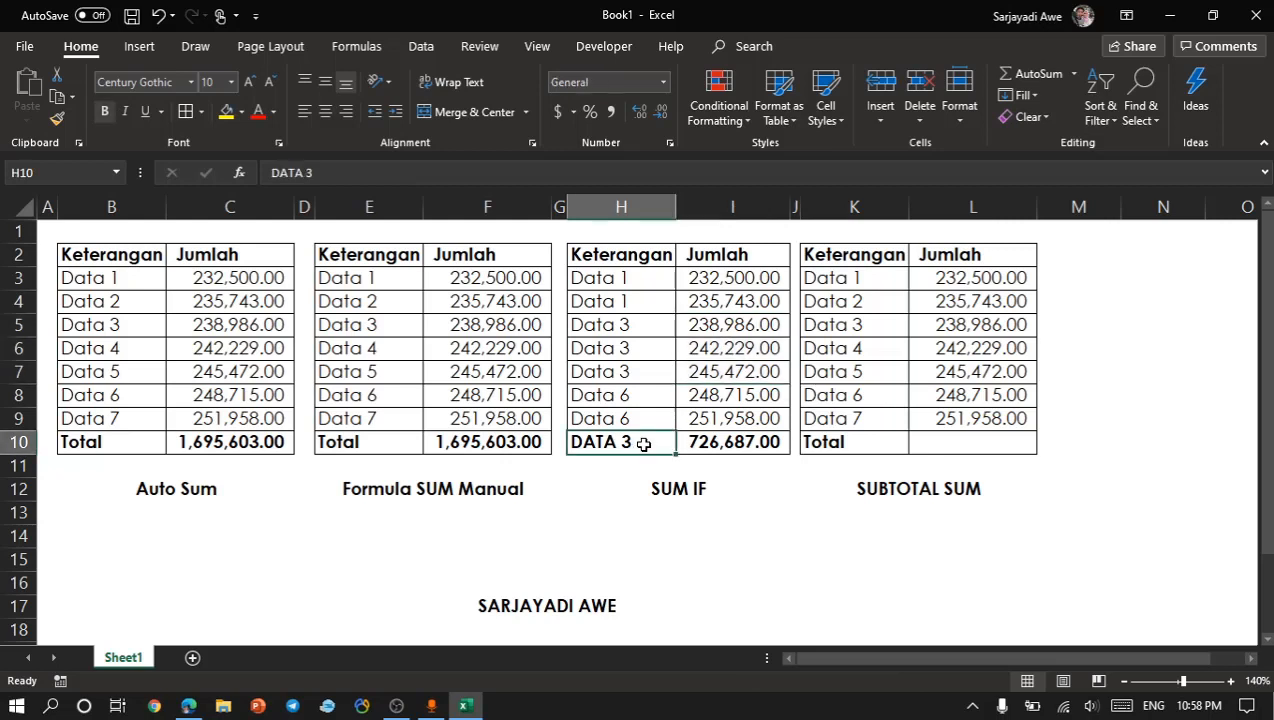
left_click(706, 447)
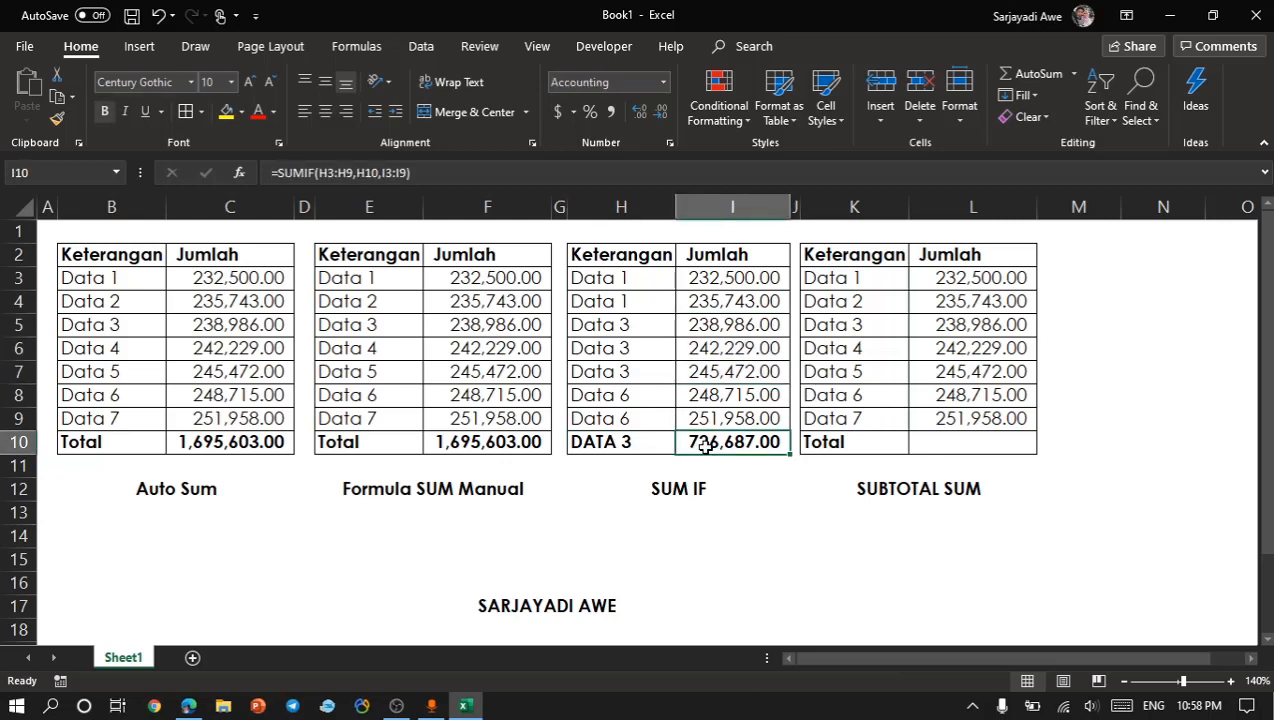
left_click(651, 445)
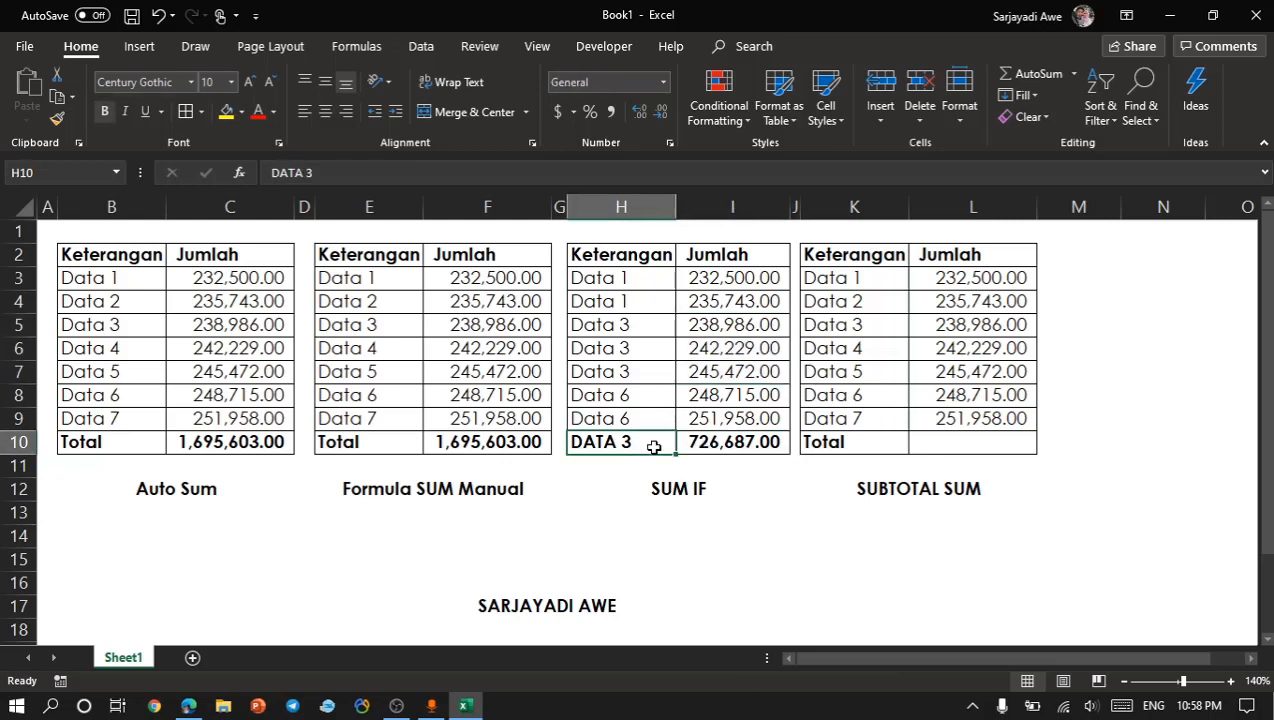
Start a SUBTOTAL formula in cell L10 with function number 9 (SUM).
left_click(952, 441)
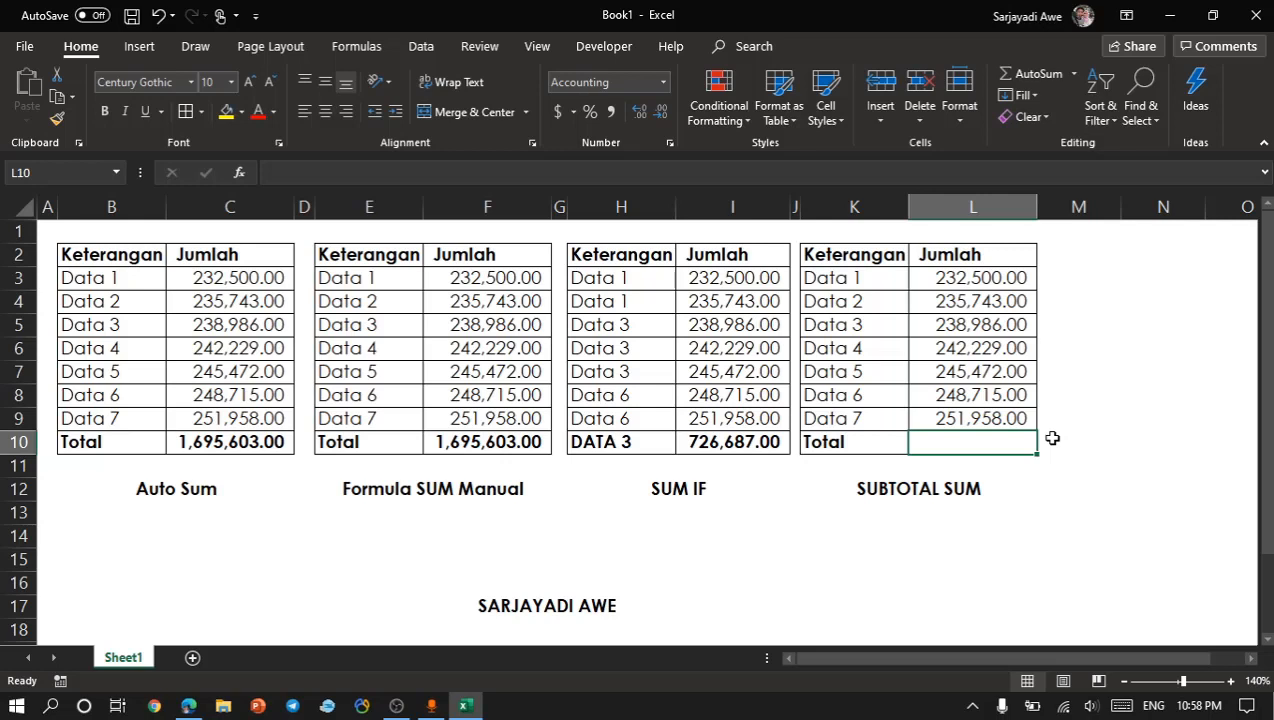
type("=S")
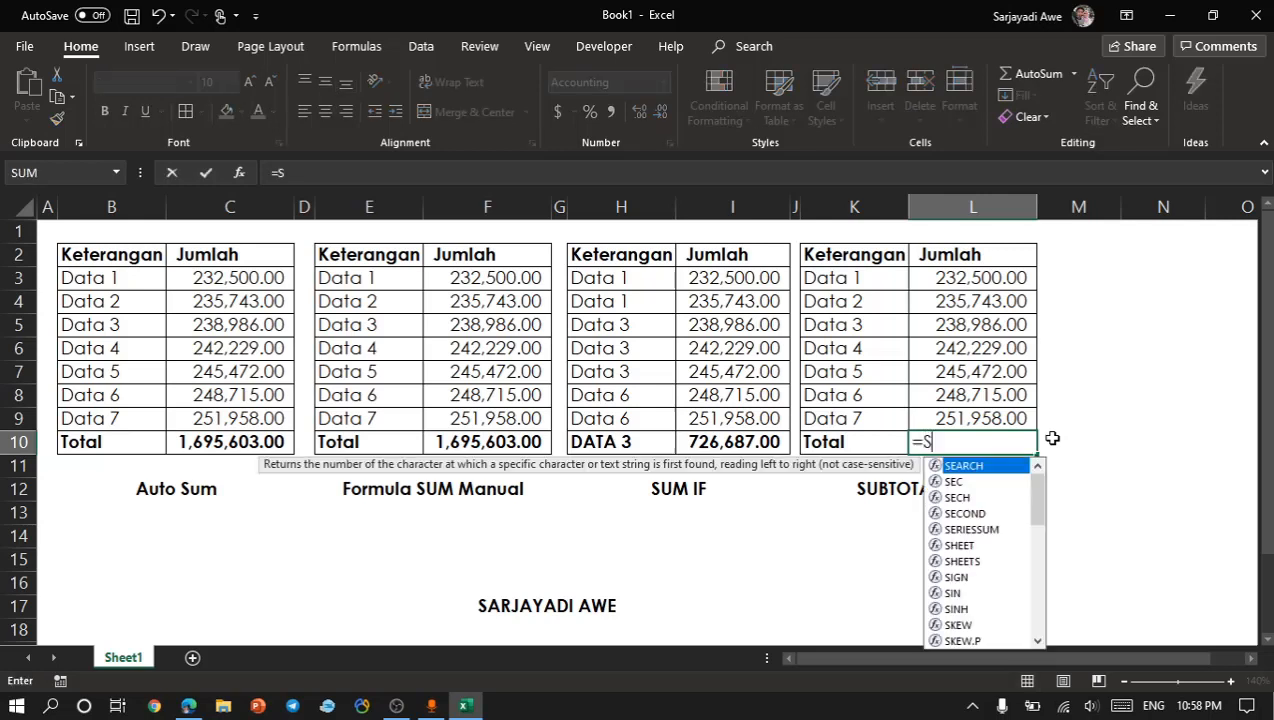
type("UB")
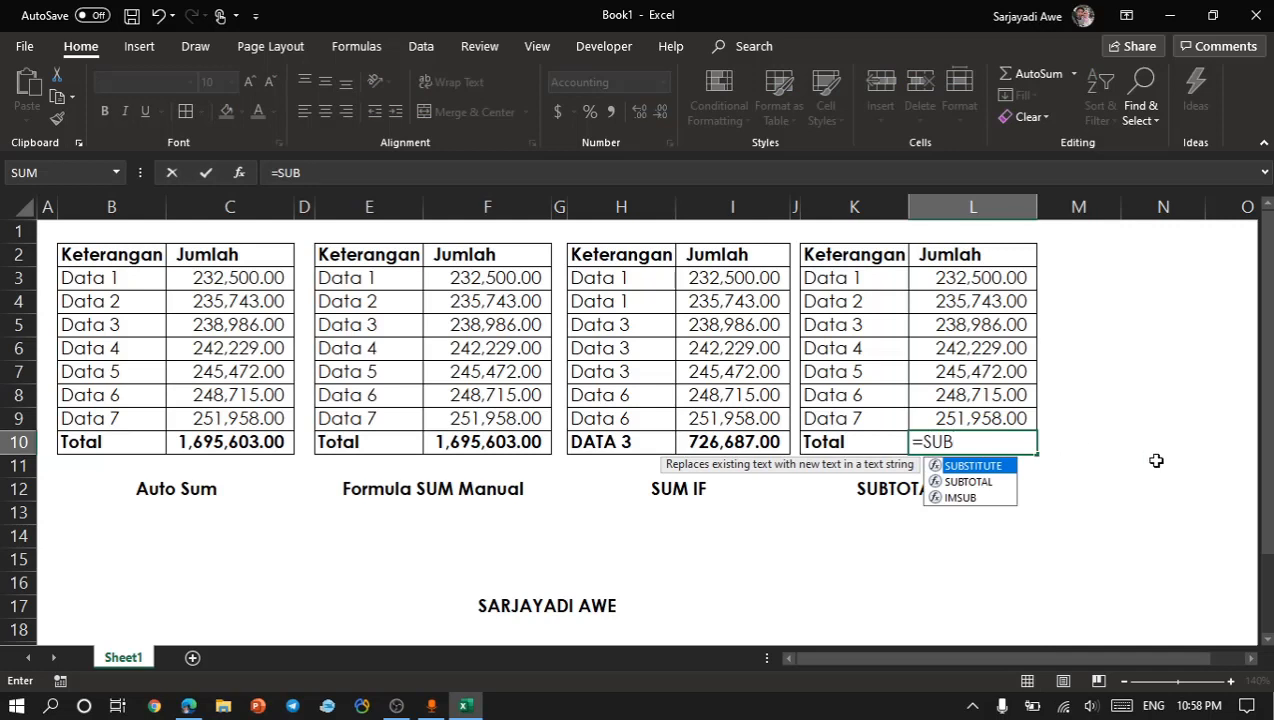
left_click(982, 487)
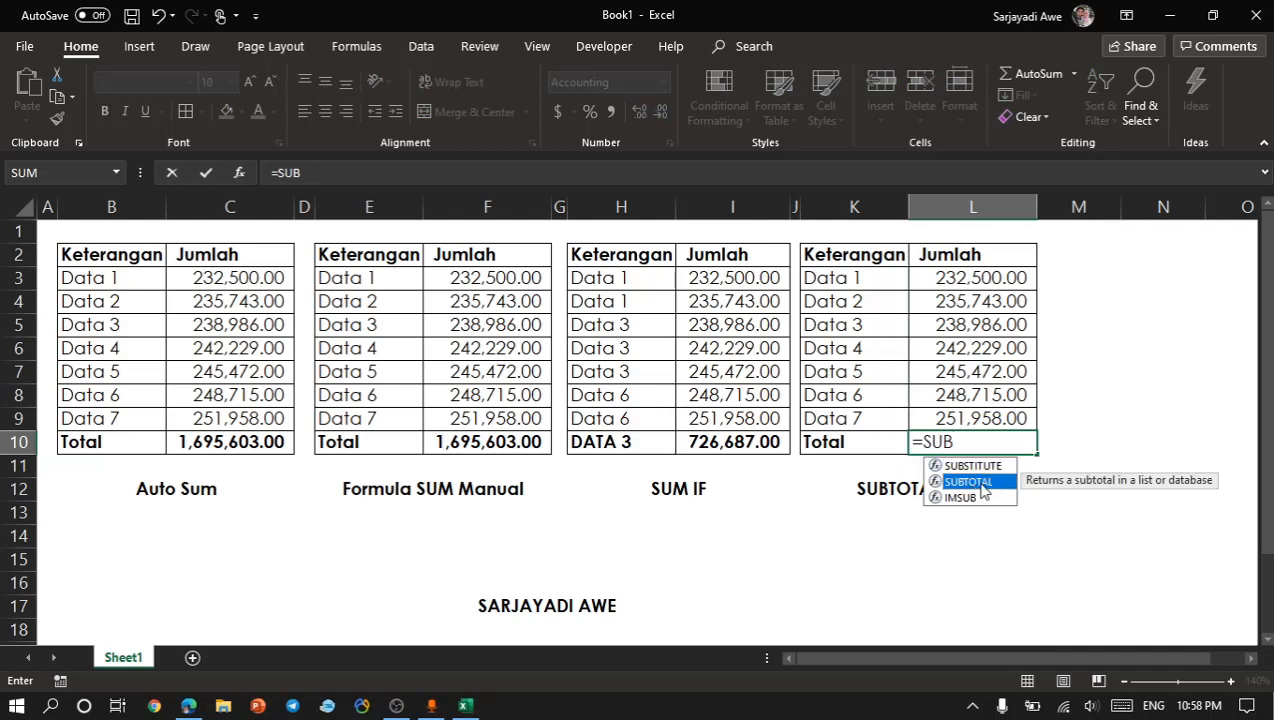
double_click(982, 485)
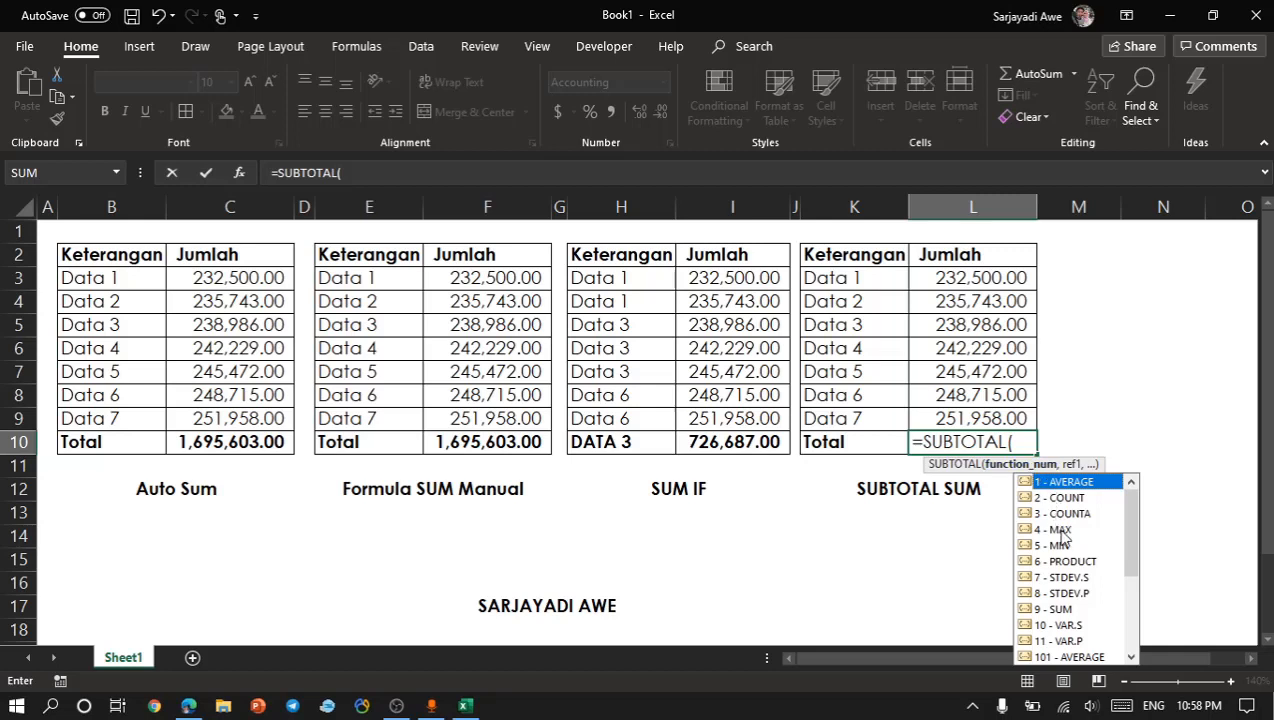
left_click(1046, 610)
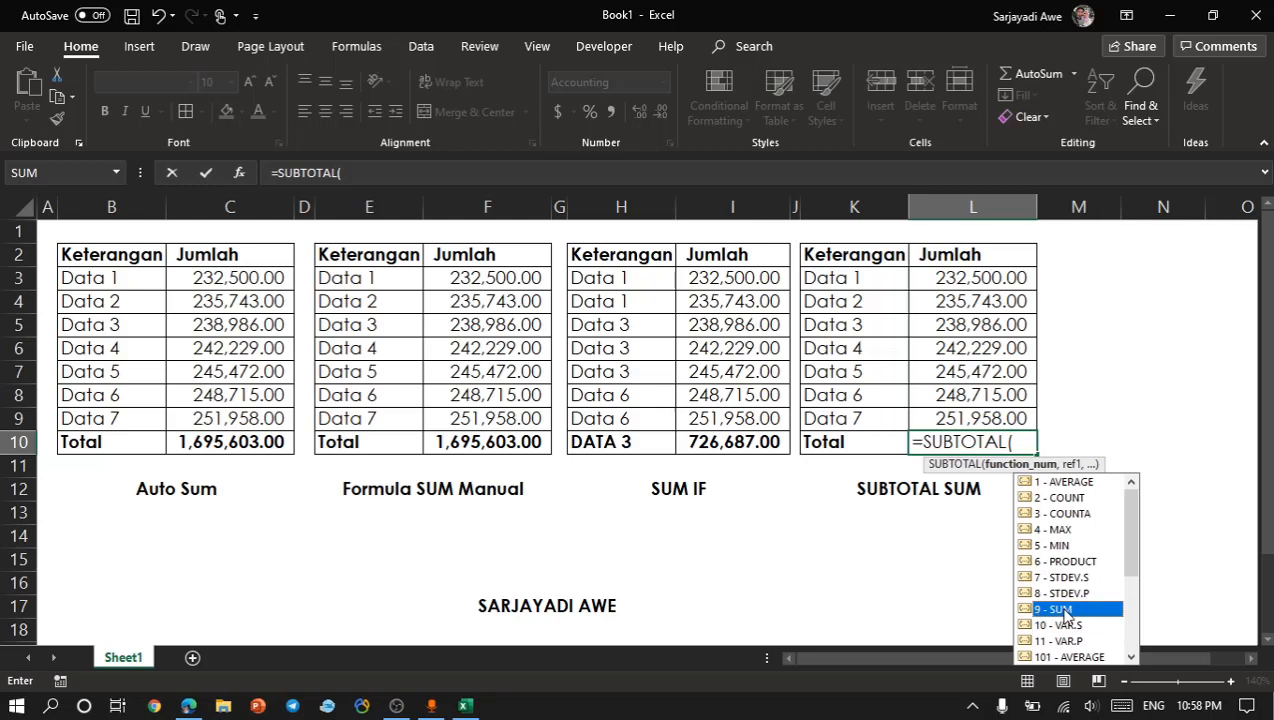
double_click(1060, 610)
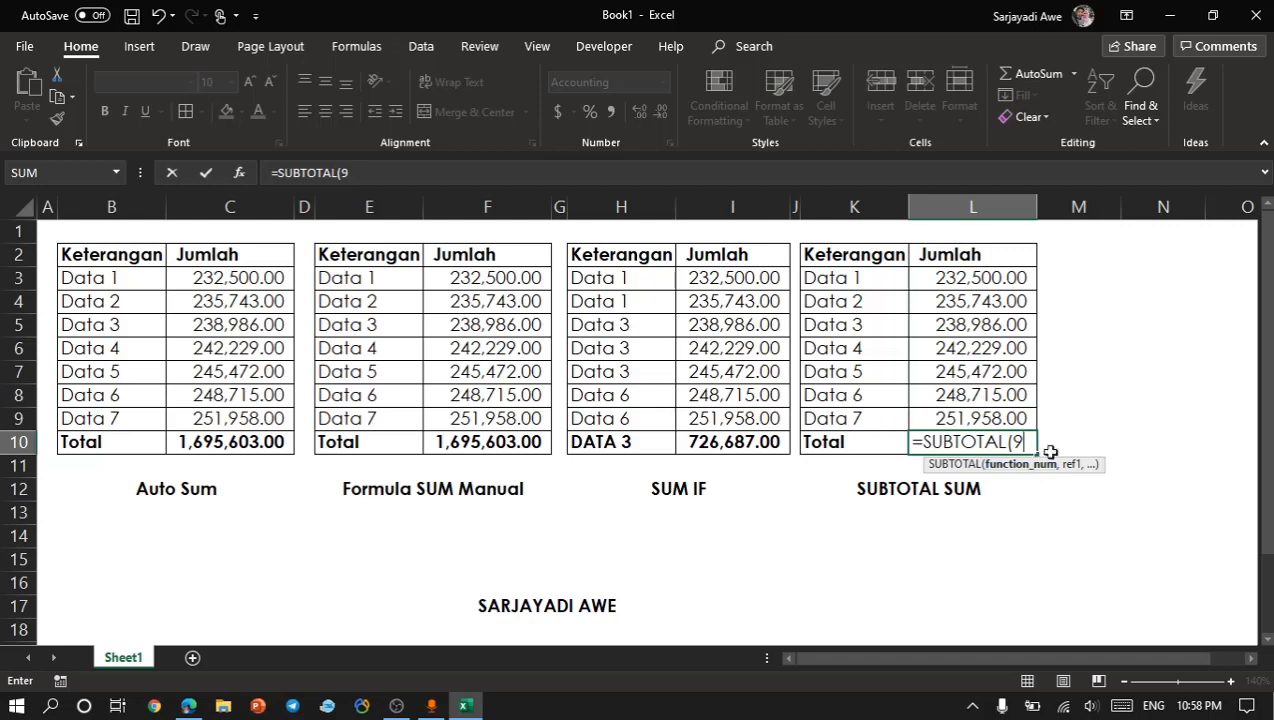
Complete the SUBTOTAL formula in L10 with the range L3:L9 so it reads =SUBTOTAL(9,L3:L9).
type(",")
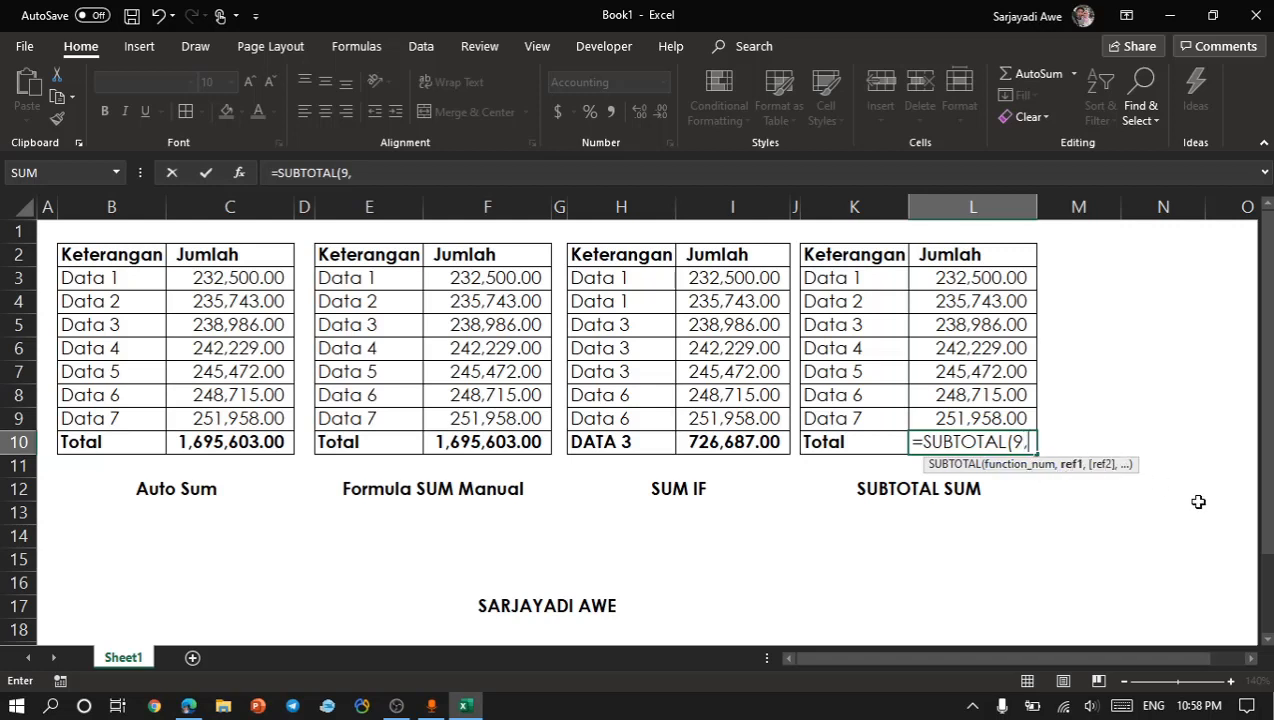
left_click_drag(985, 278, 995, 425)
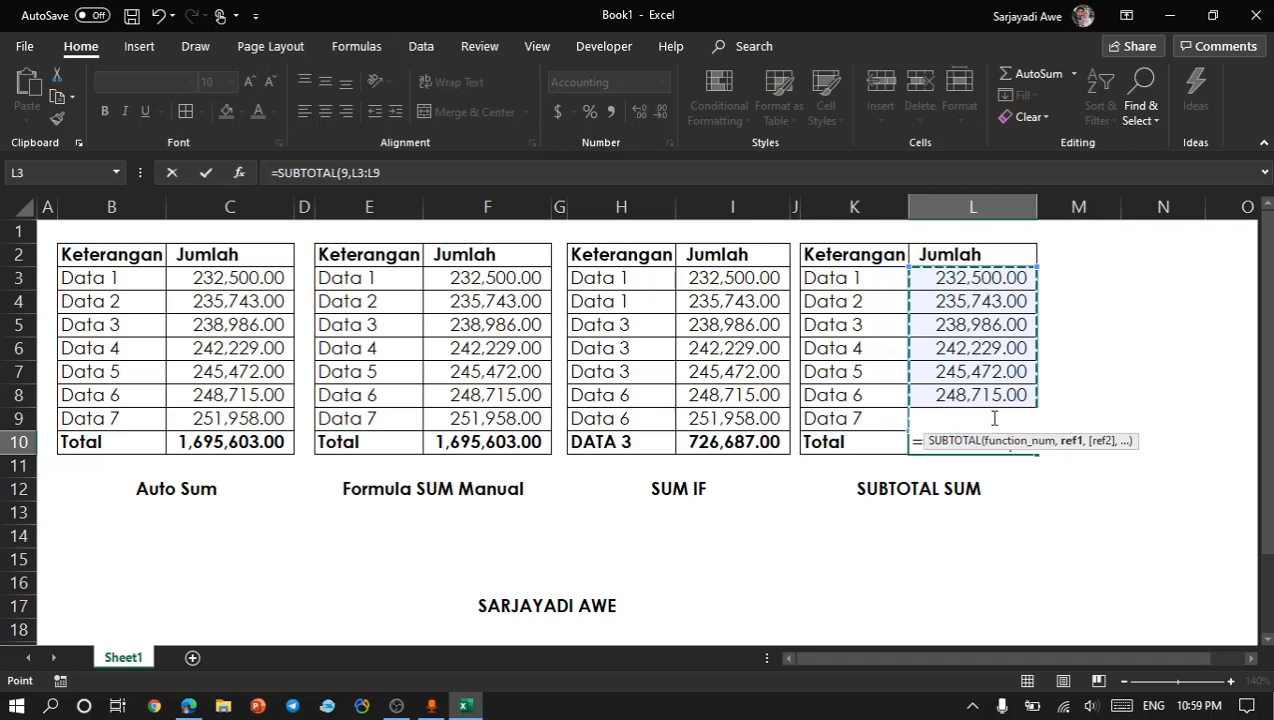
left_click(935, 281)
left_click_drag(935, 281, 929, 423)
left_click(937, 281)
left_click_drag(937, 285, 935, 425)
key("Return")
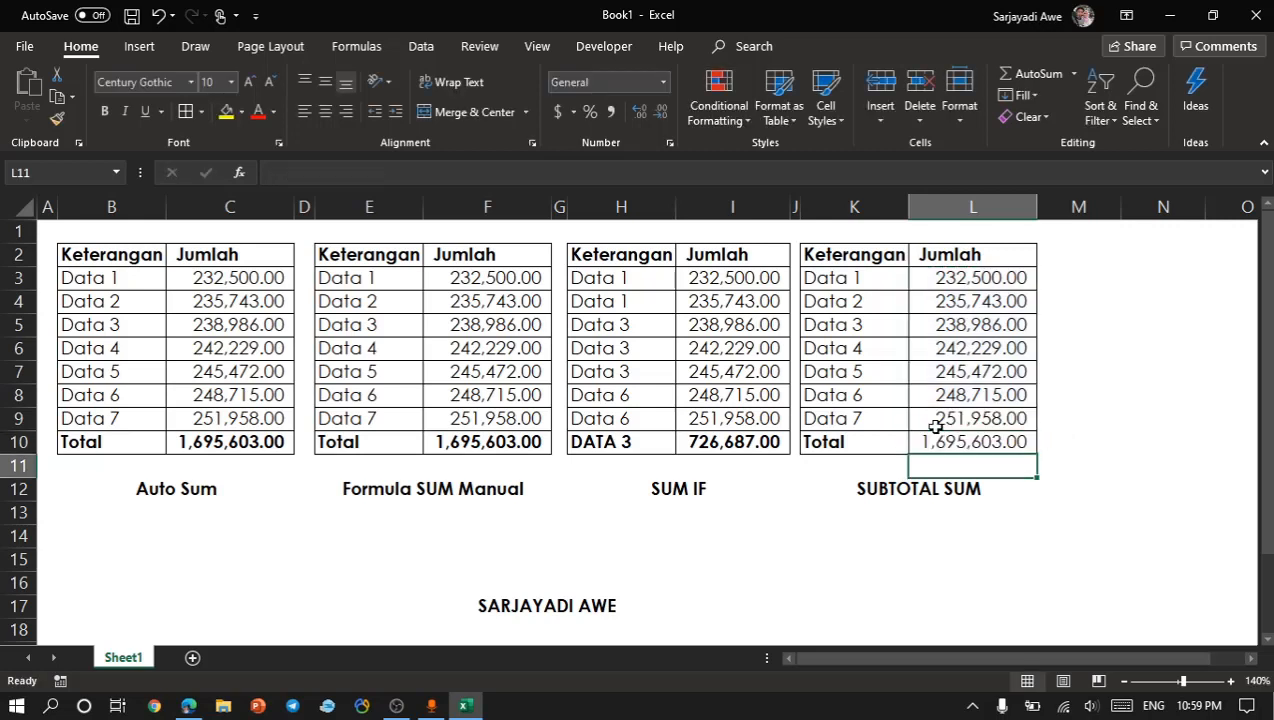
Review the SUBTOTAL formula in L10 and make its result bold.
left_click(964, 441)
double_click(966, 442)
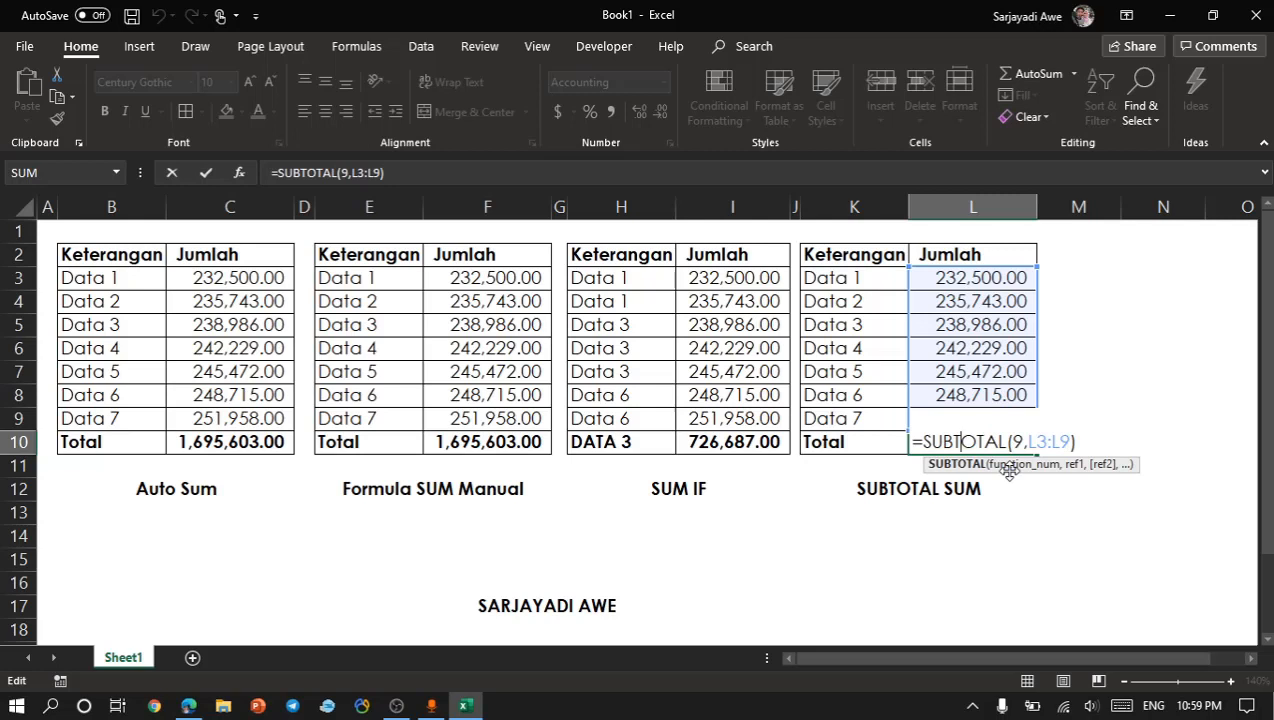
key("Return")
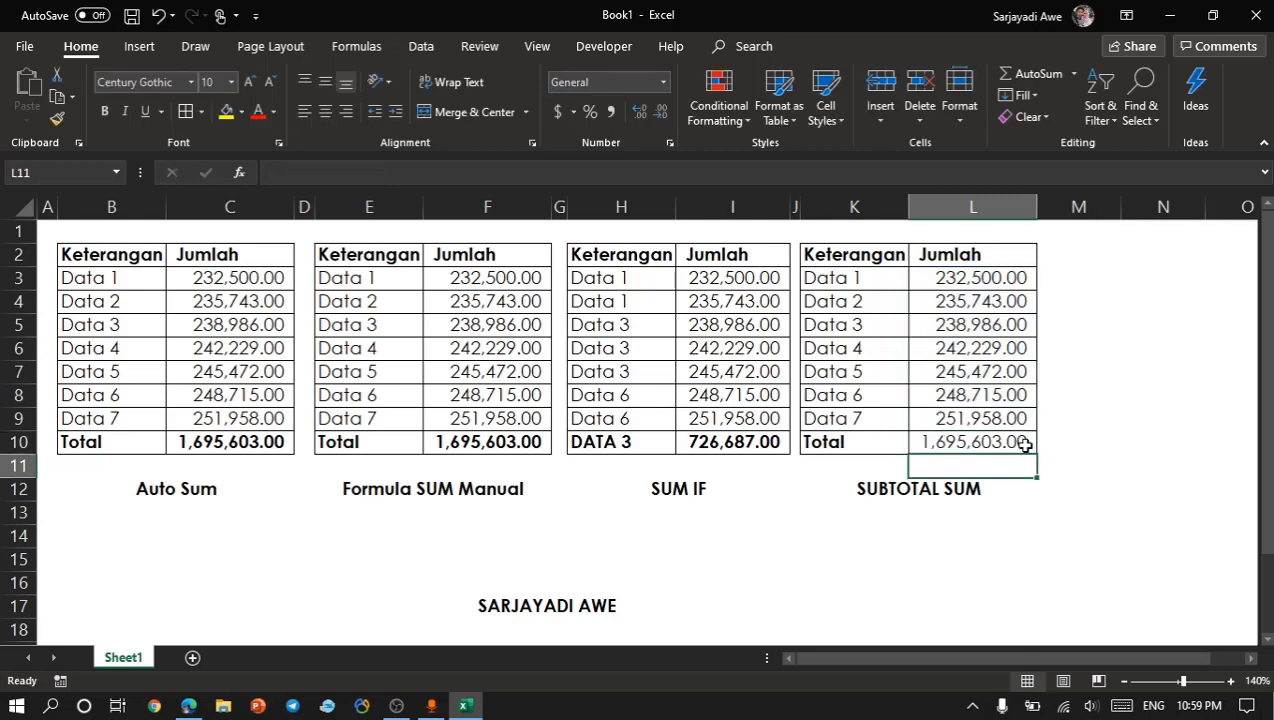
left_click(1024, 444)
key("ctrl+b")
left_click(888, 490)
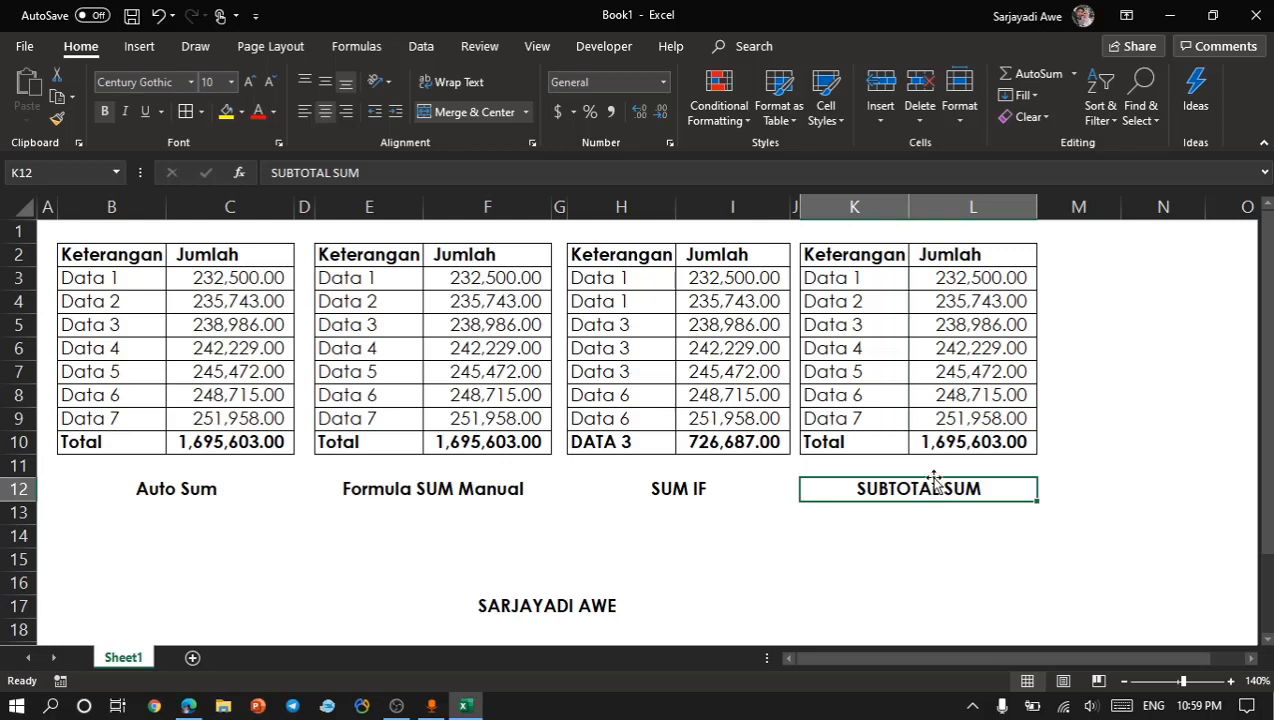
Add filters to the header cells K2:L2 and widen column K so the full Keterangan heading shows.
left_click_drag(862, 254, 952, 256)
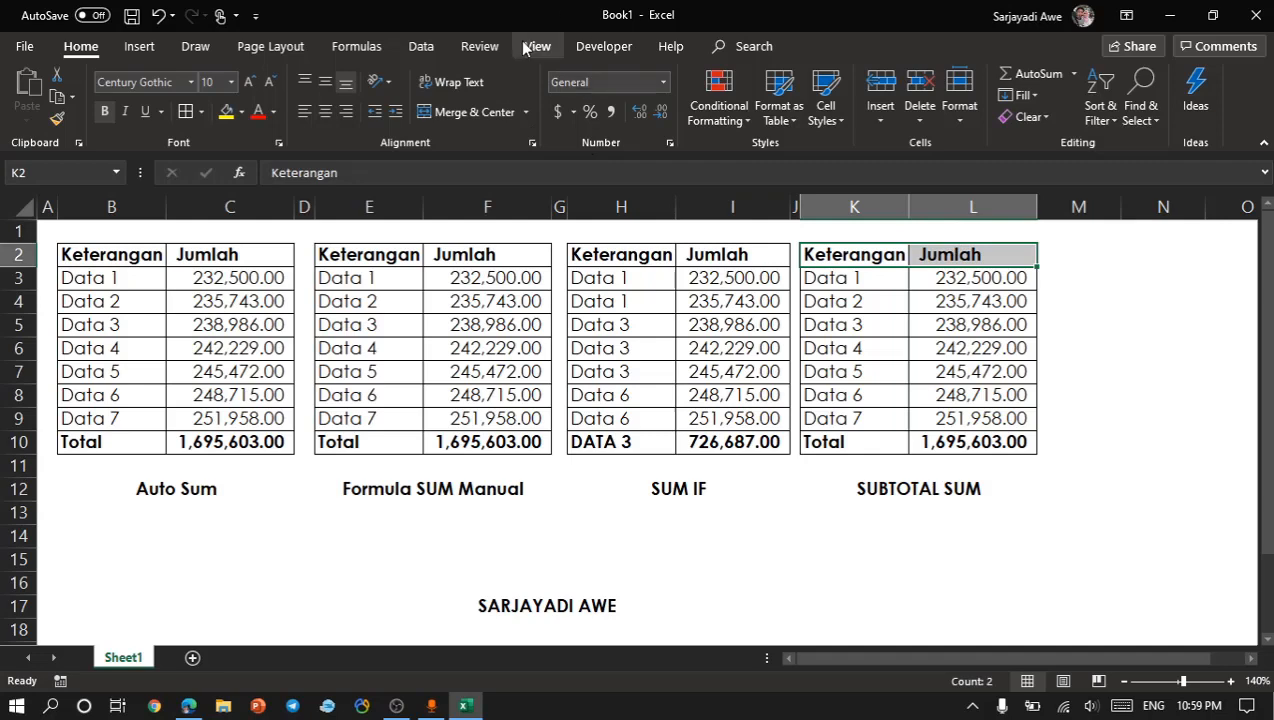
left_click(410, 50)
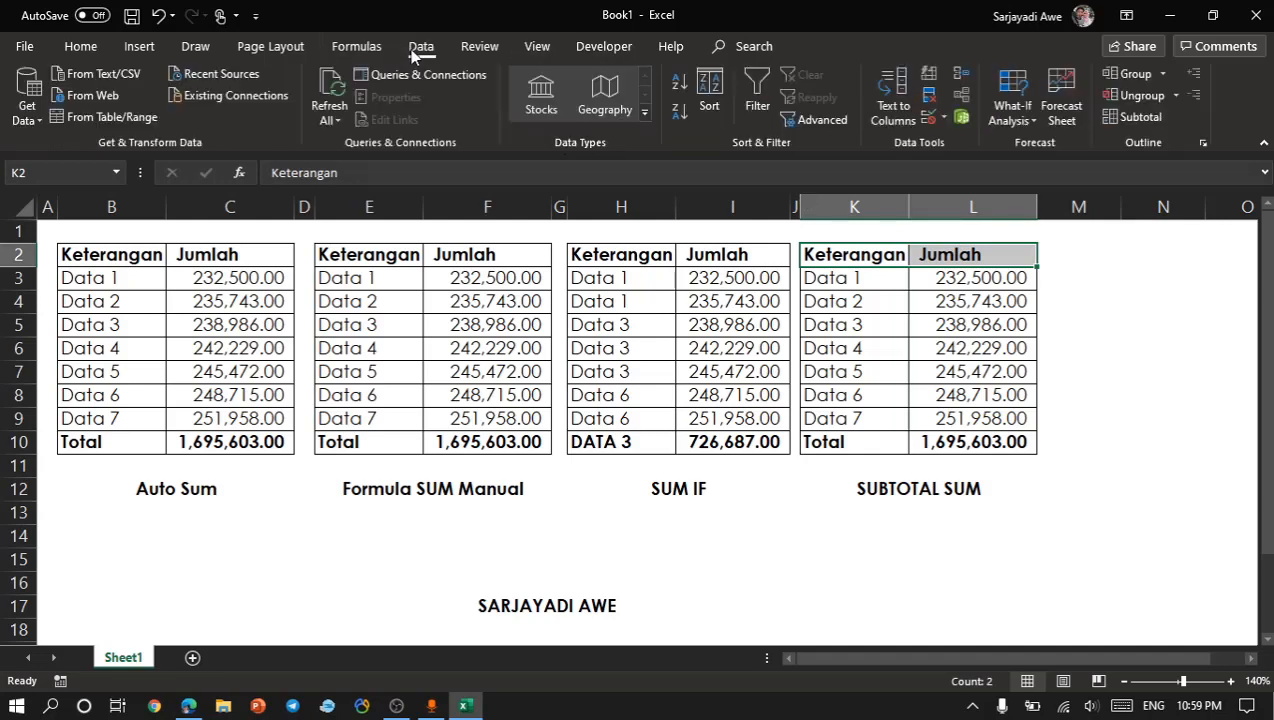
left_click(752, 98)
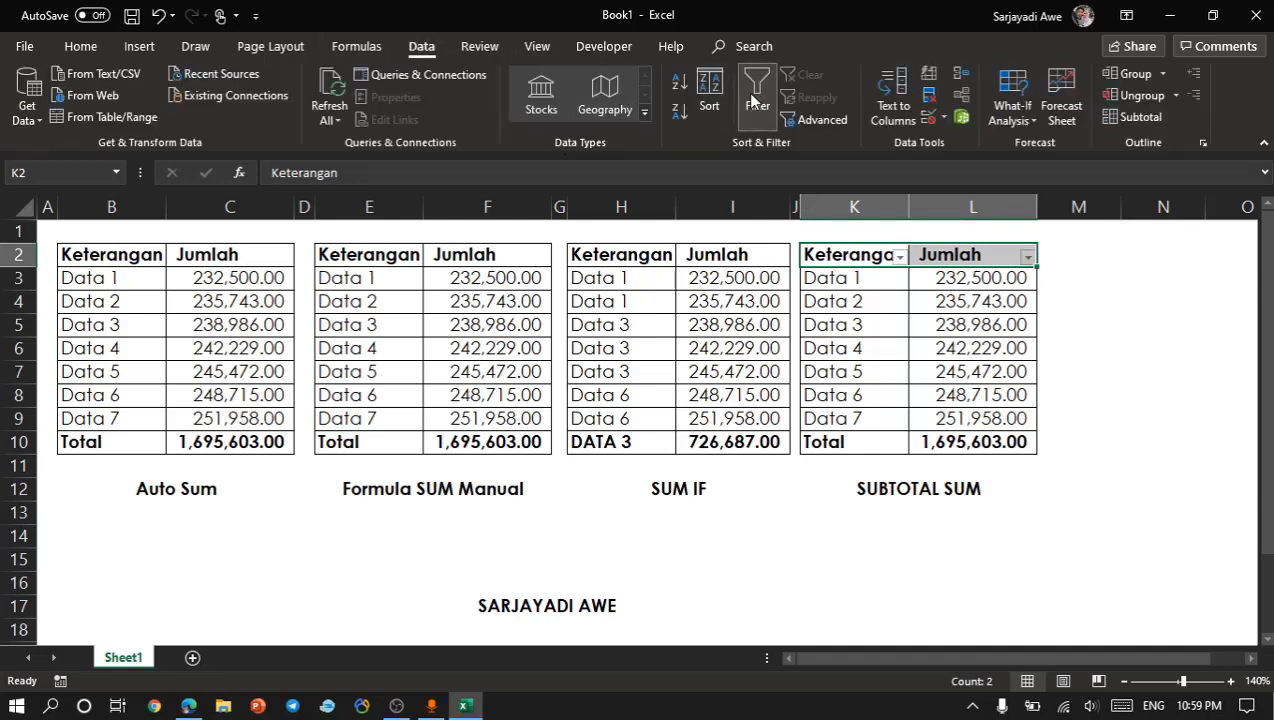
left_click_drag(905, 206, 921, 206)
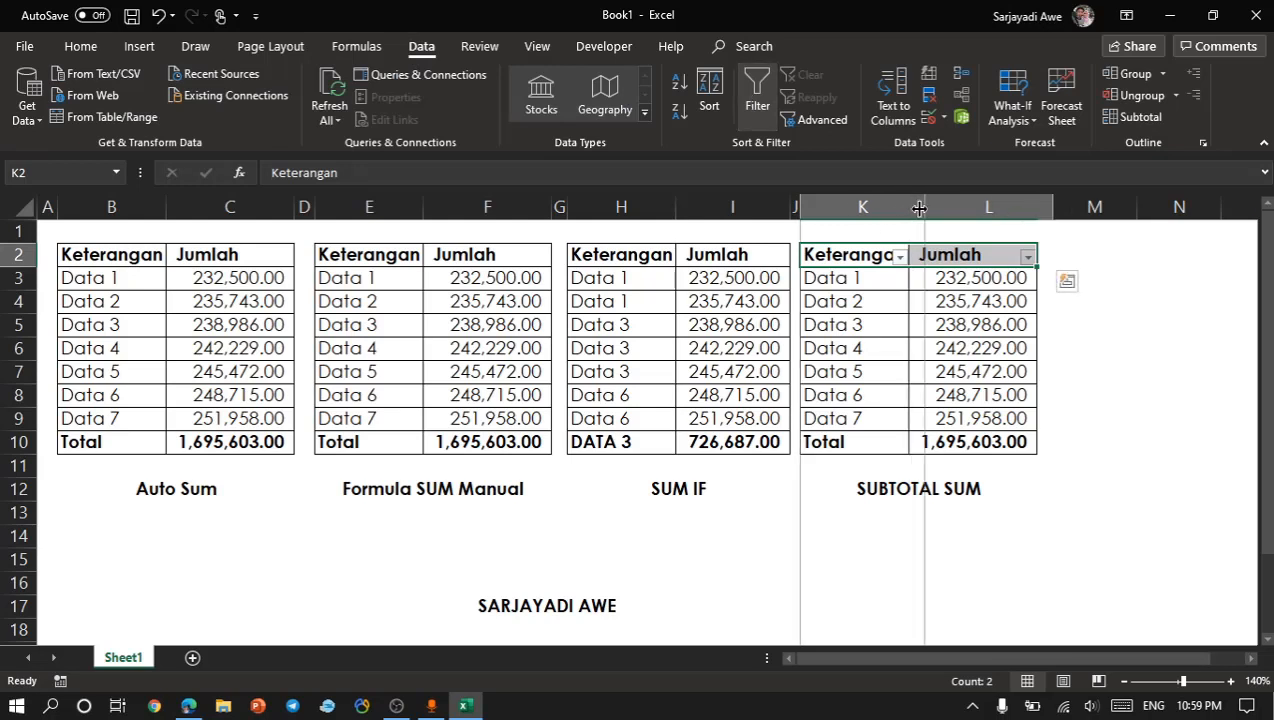
Filter the Keterangan column of the SUBTOTAL table to show only Data 1 through Data 5.
left_click(916, 258)
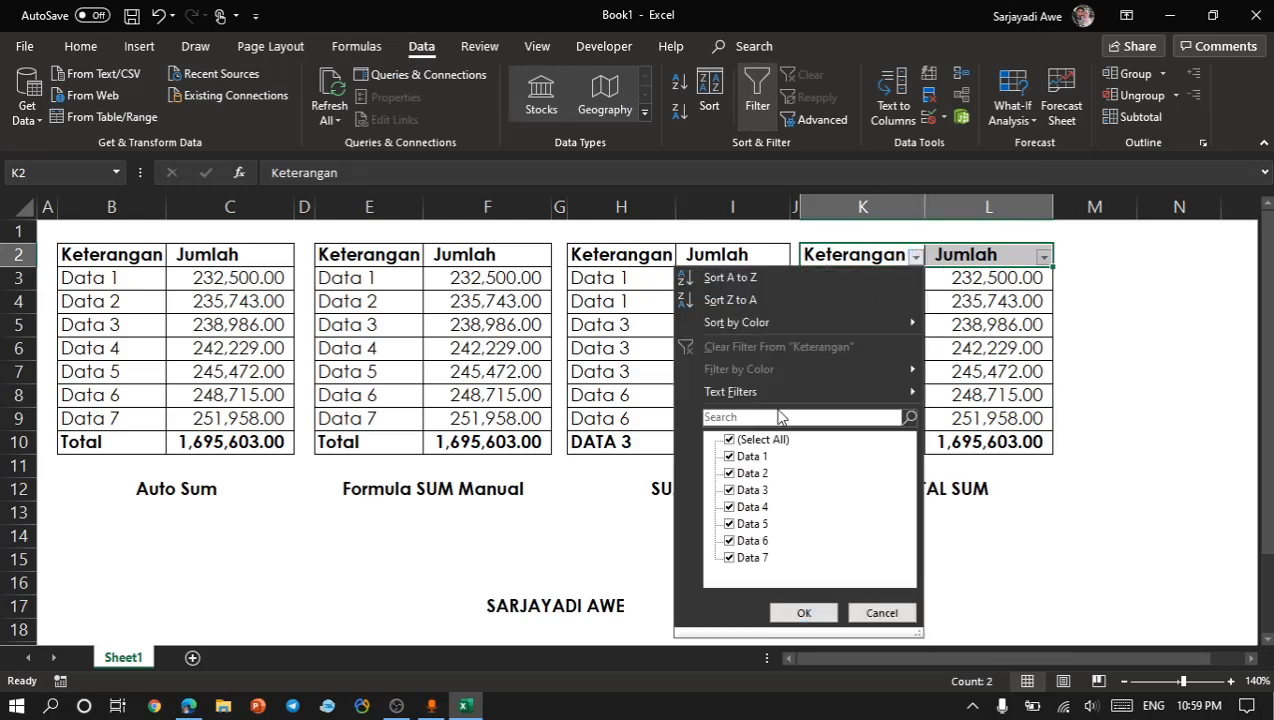
left_click(757, 442)
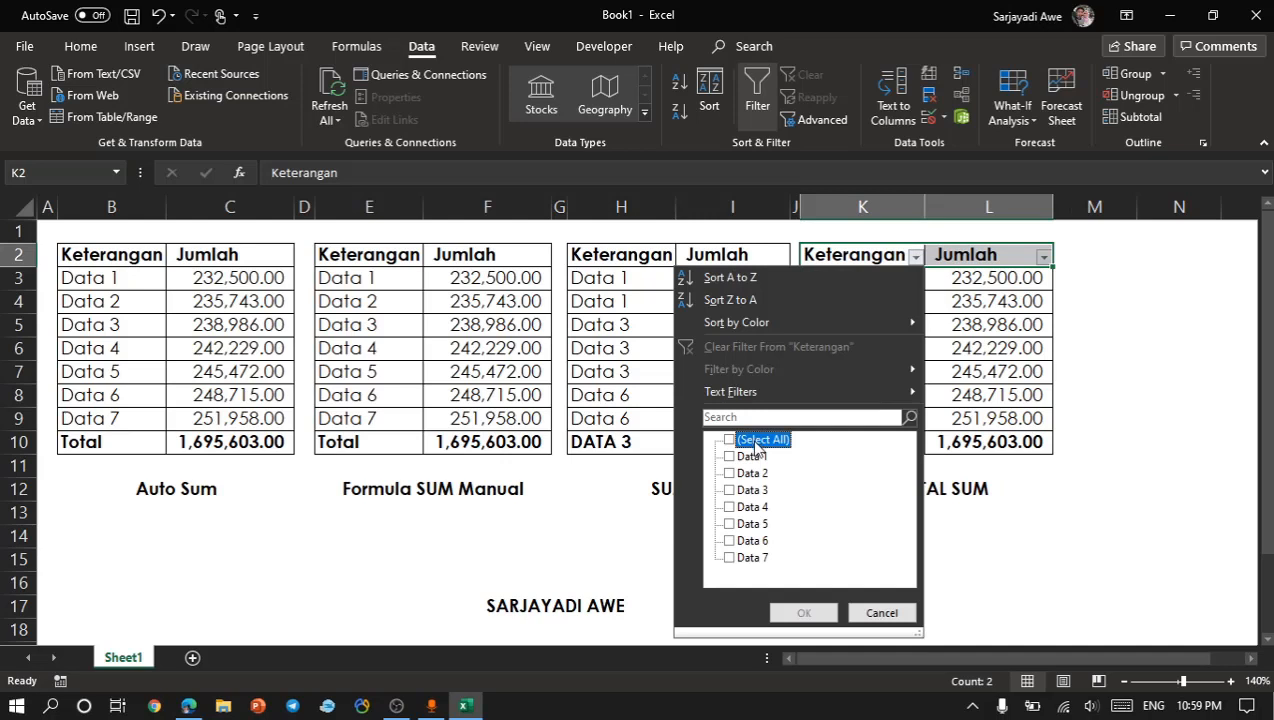
left_click(730, 457)
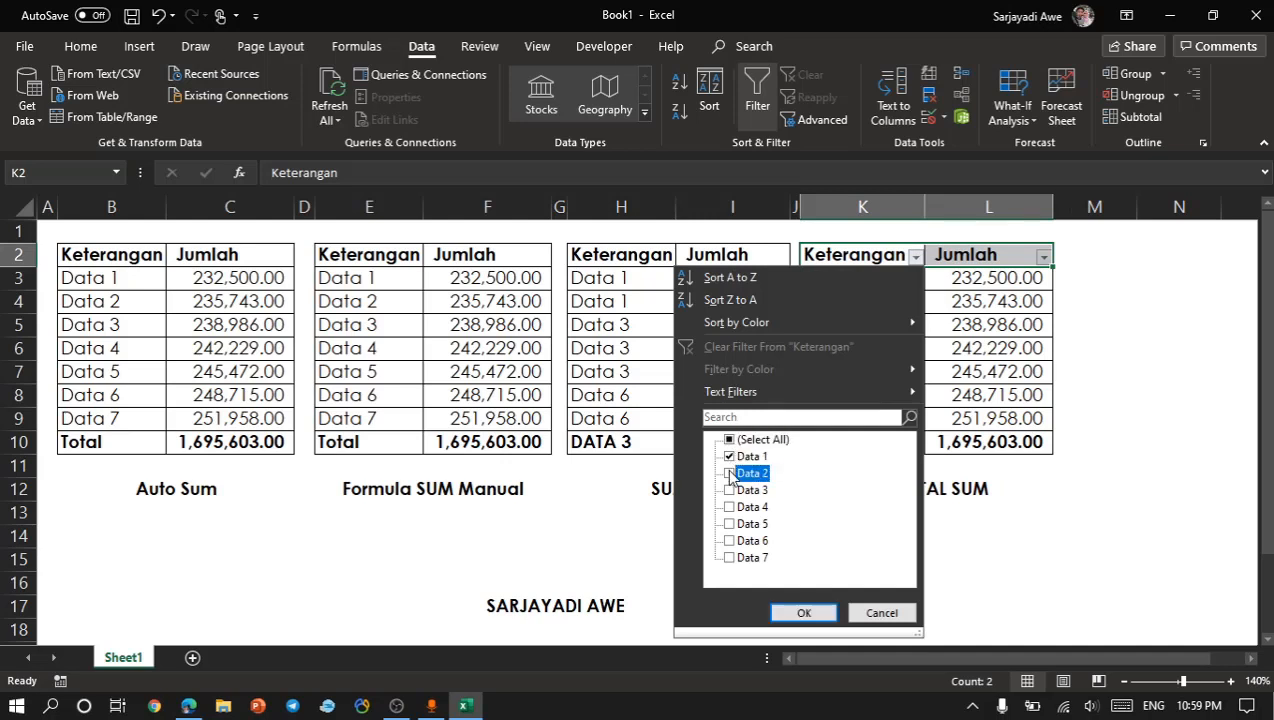
left_click(730, 474)
left_click(730, 491)
left_click(730, 507)
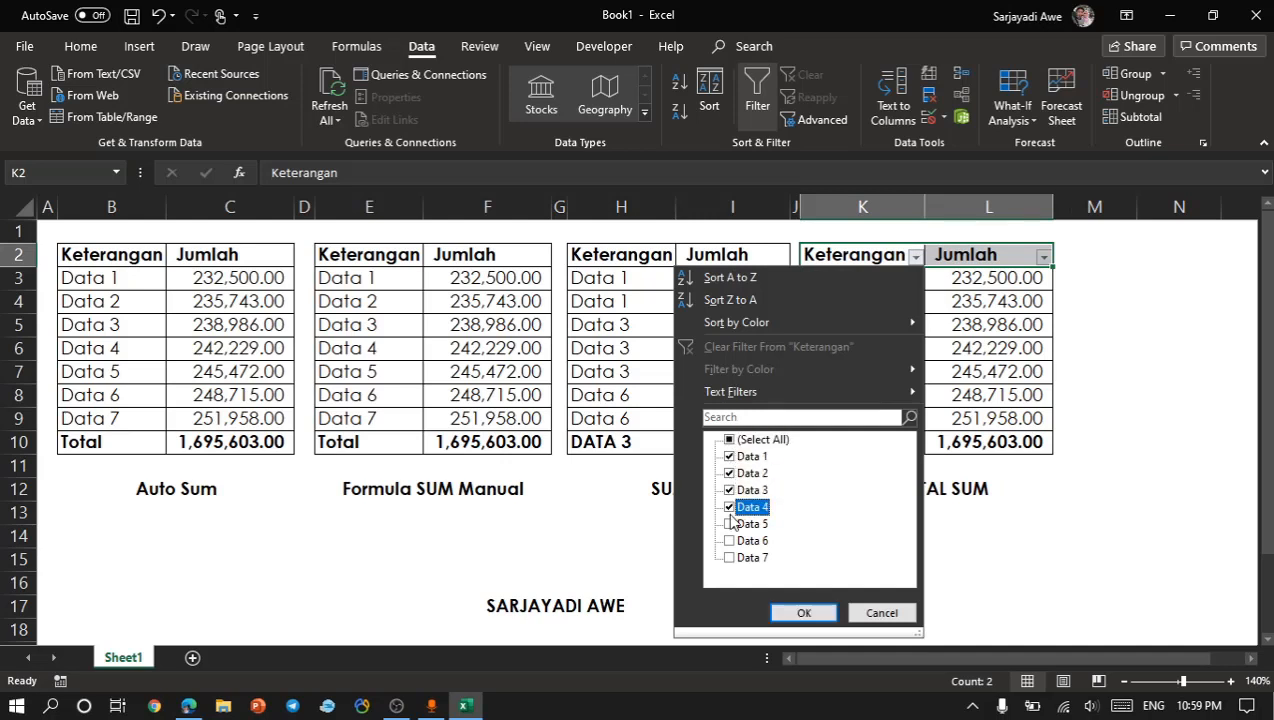
left_click(730, 524)
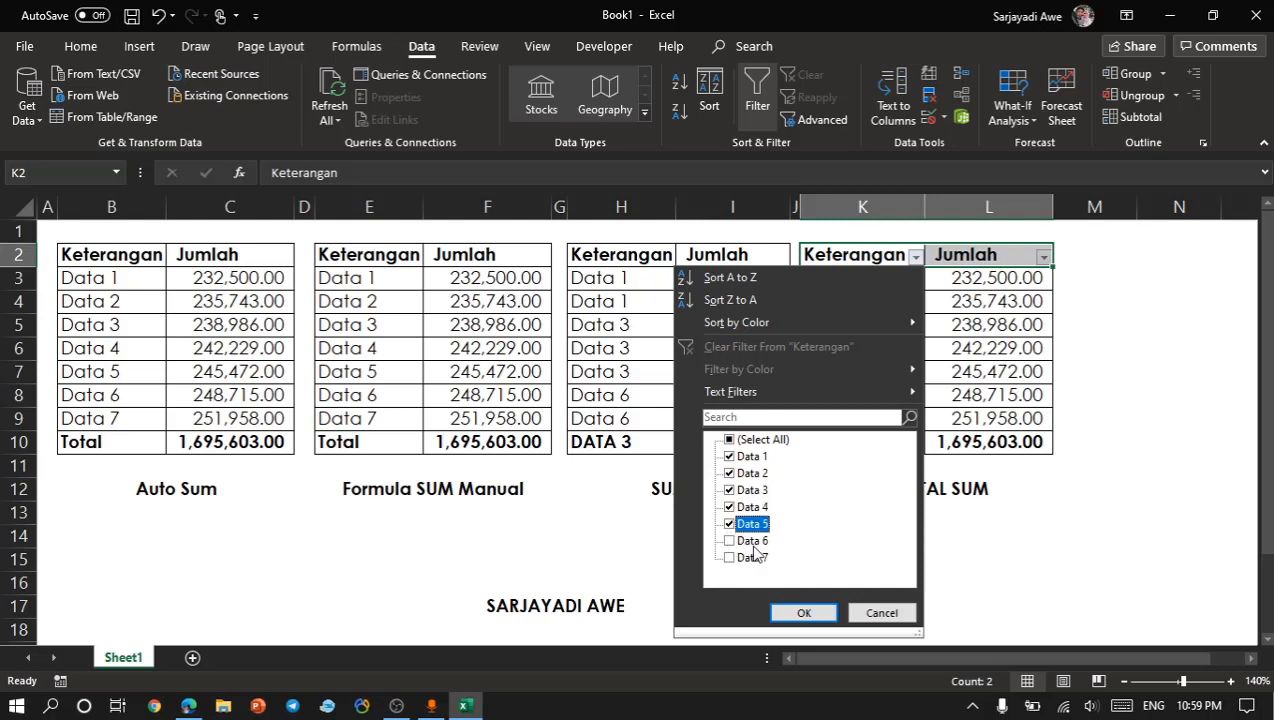
left_click(797, 612)
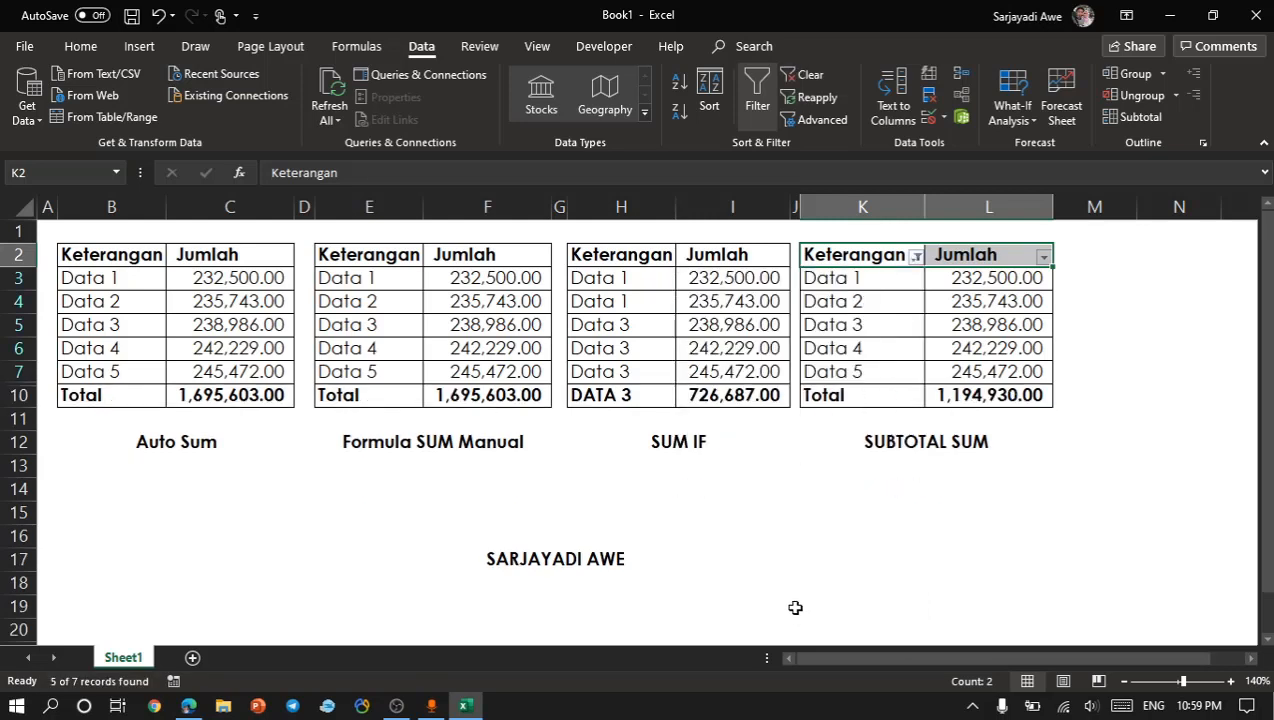
Compare the SUBTOTAL result in L10 for the filtered rows with the SUM totals in C10 and F10.
left_click(1000, 393)
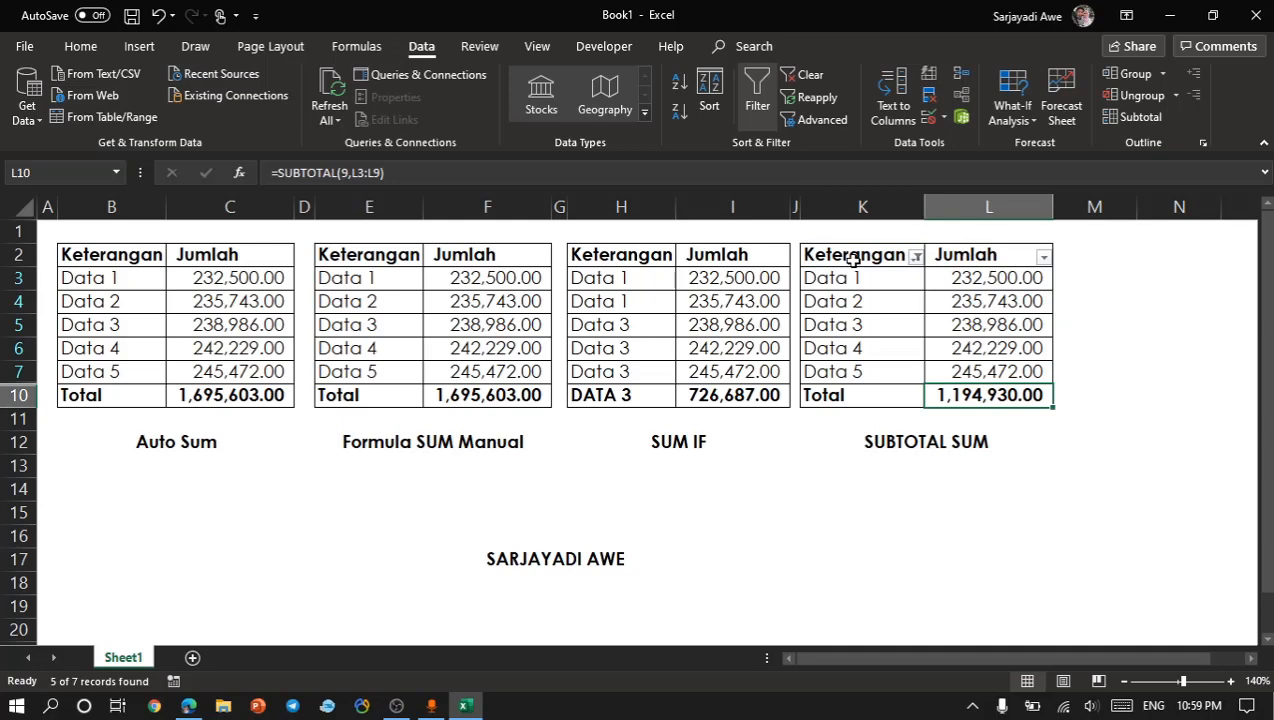
left_click_drag(876, 277, 868, 366)
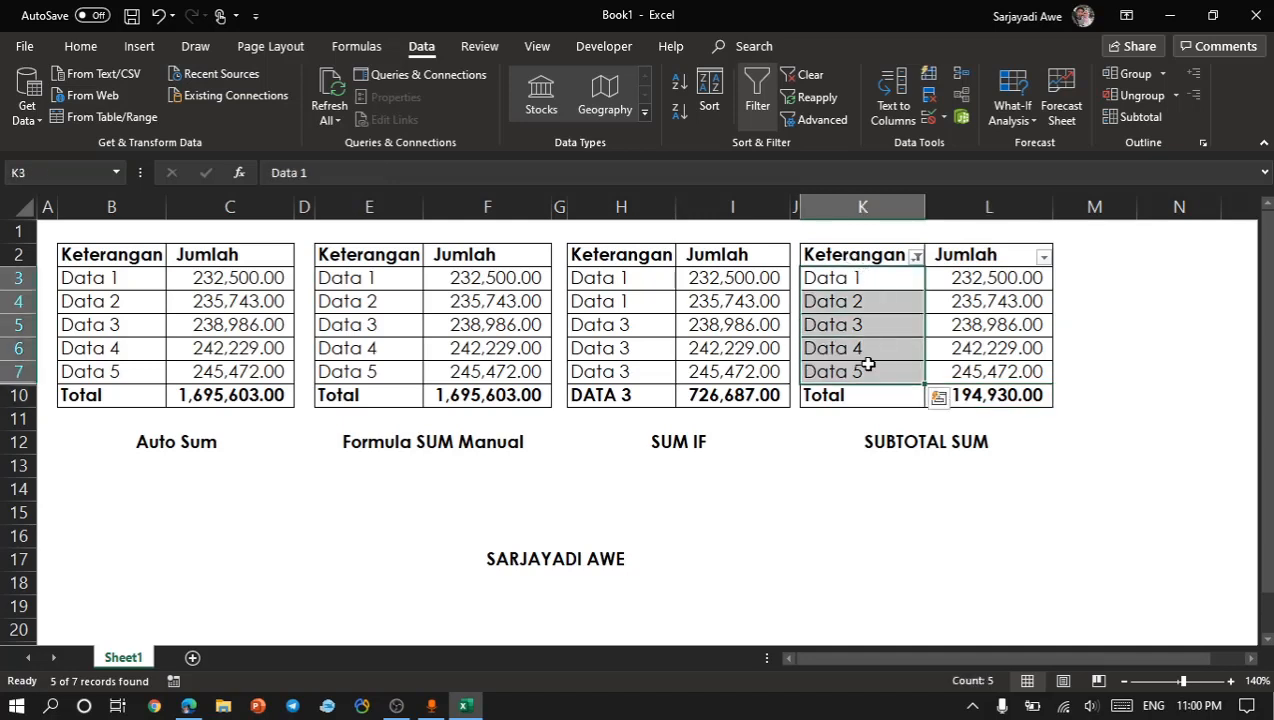
left_click(481, 408)
left_click_drag(205, 395, 474, 396)
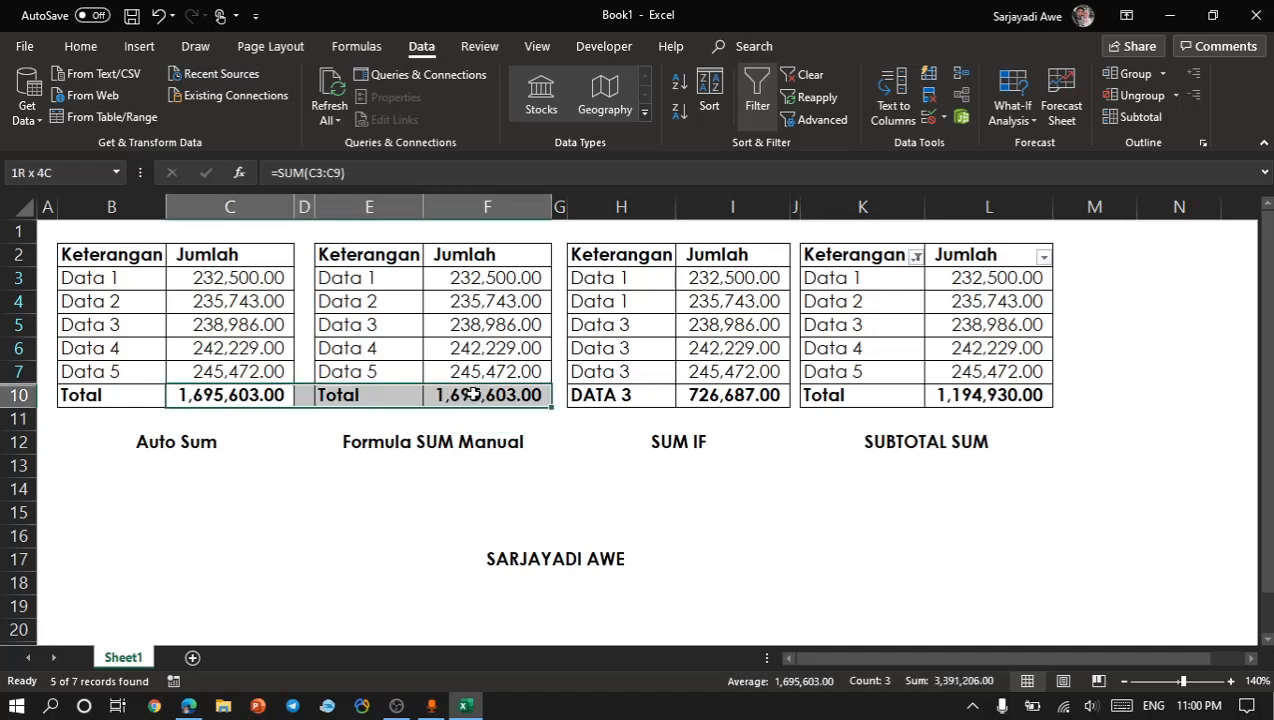
left_click(474, 396)
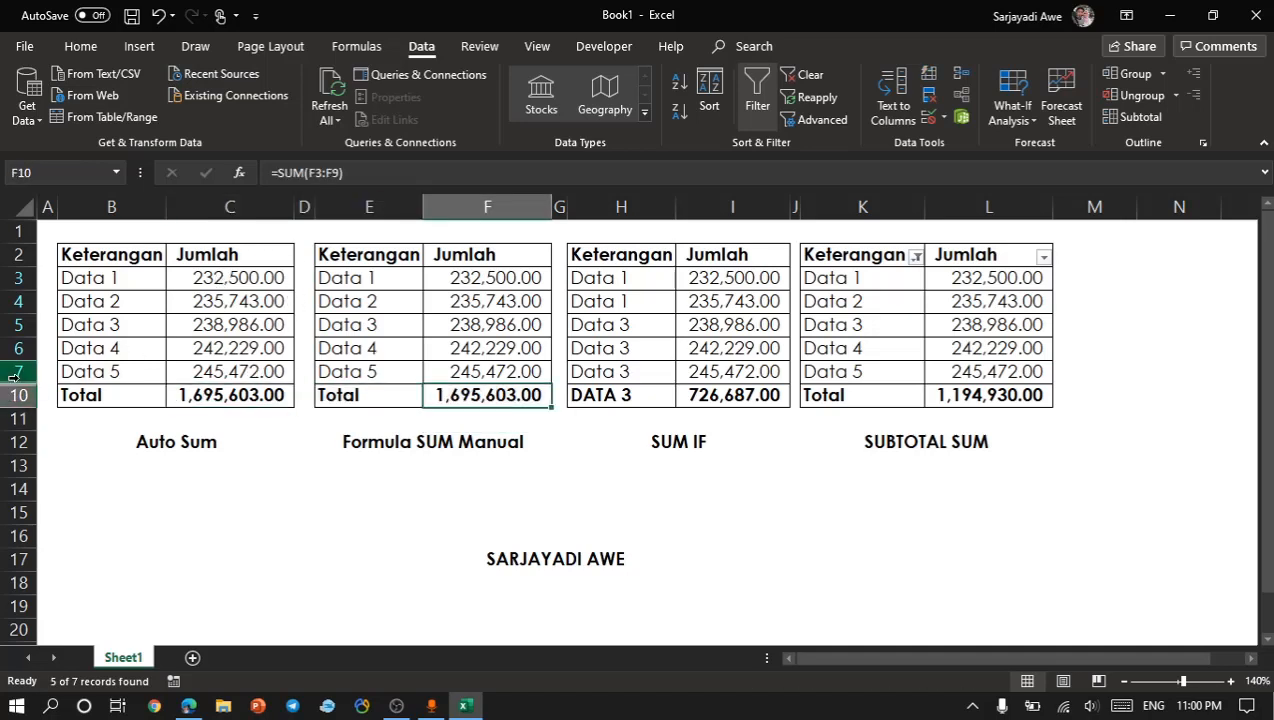
left_click(222, 399)
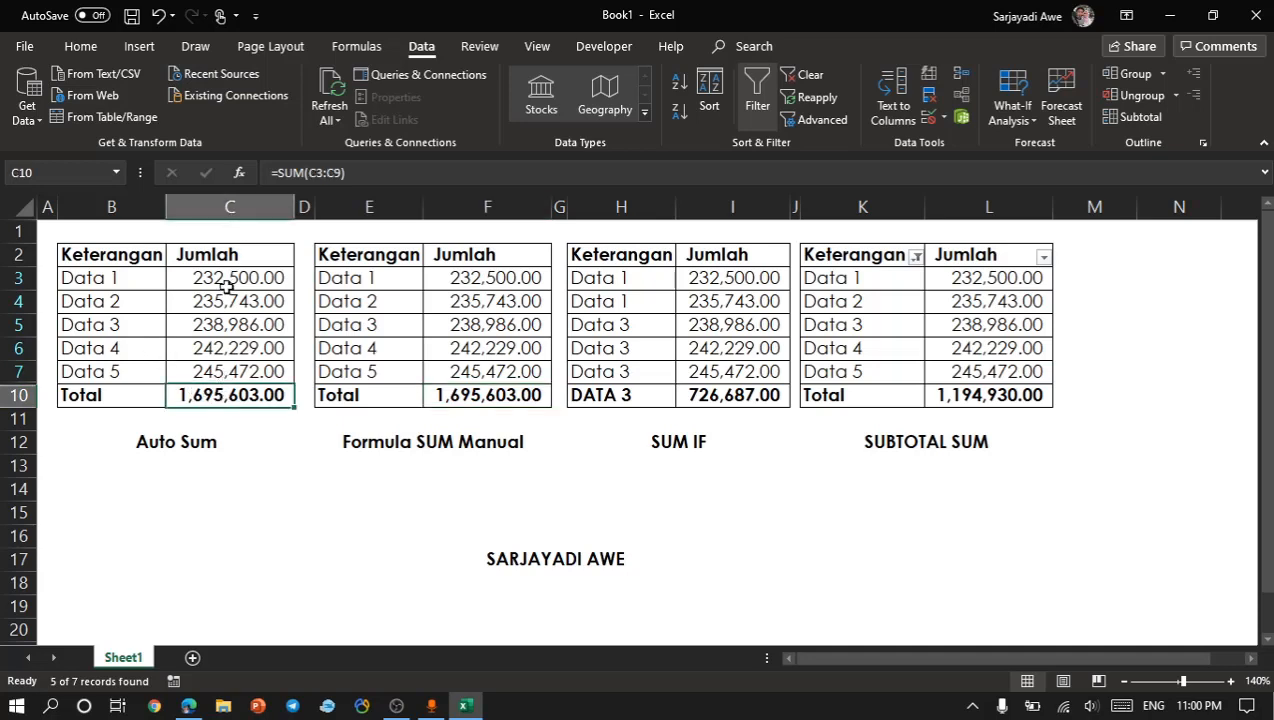
left_click_drag(226, 287, 225, 371)
left_click(484, 395)
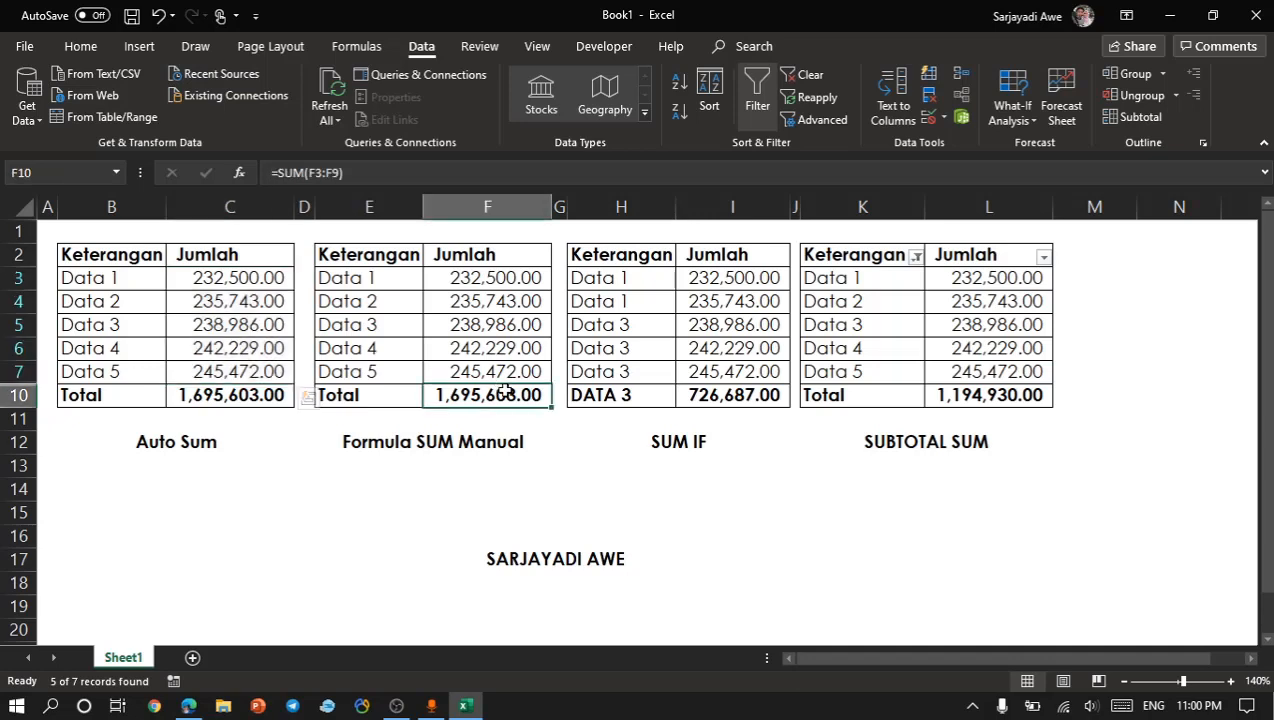
left_click(997, 396)
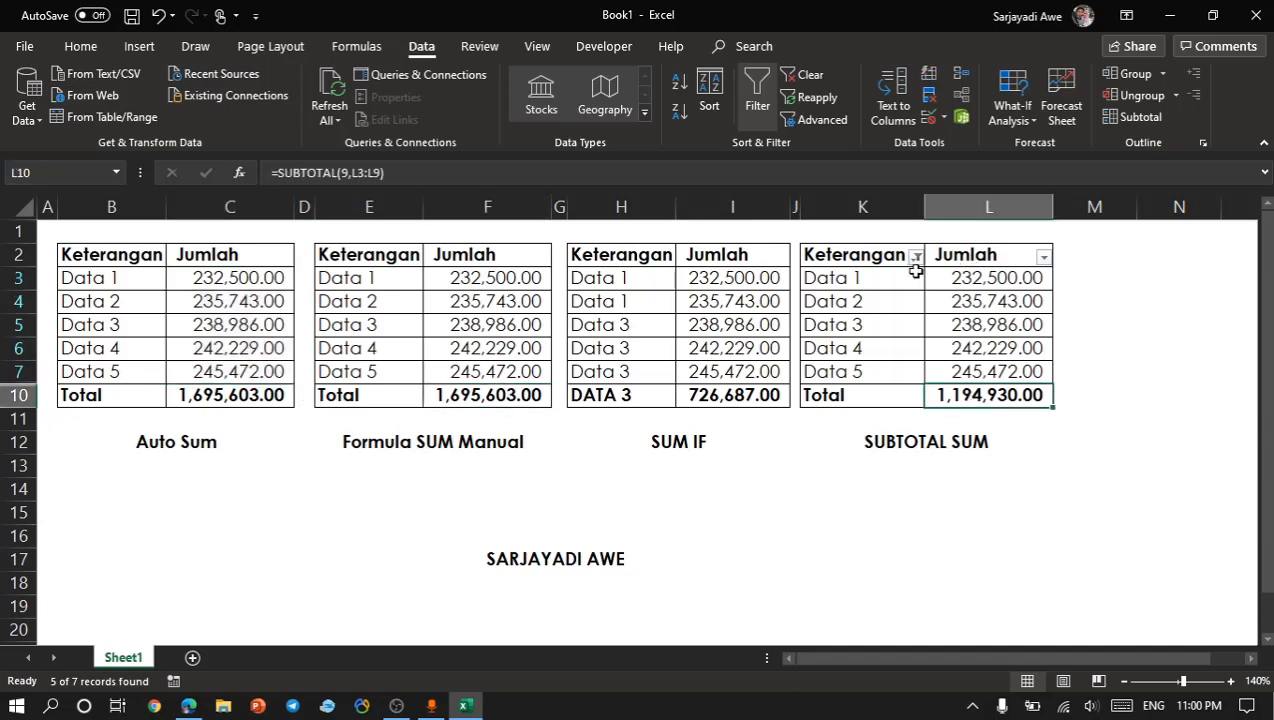
left_click_drag(913, 272, 905, 365)
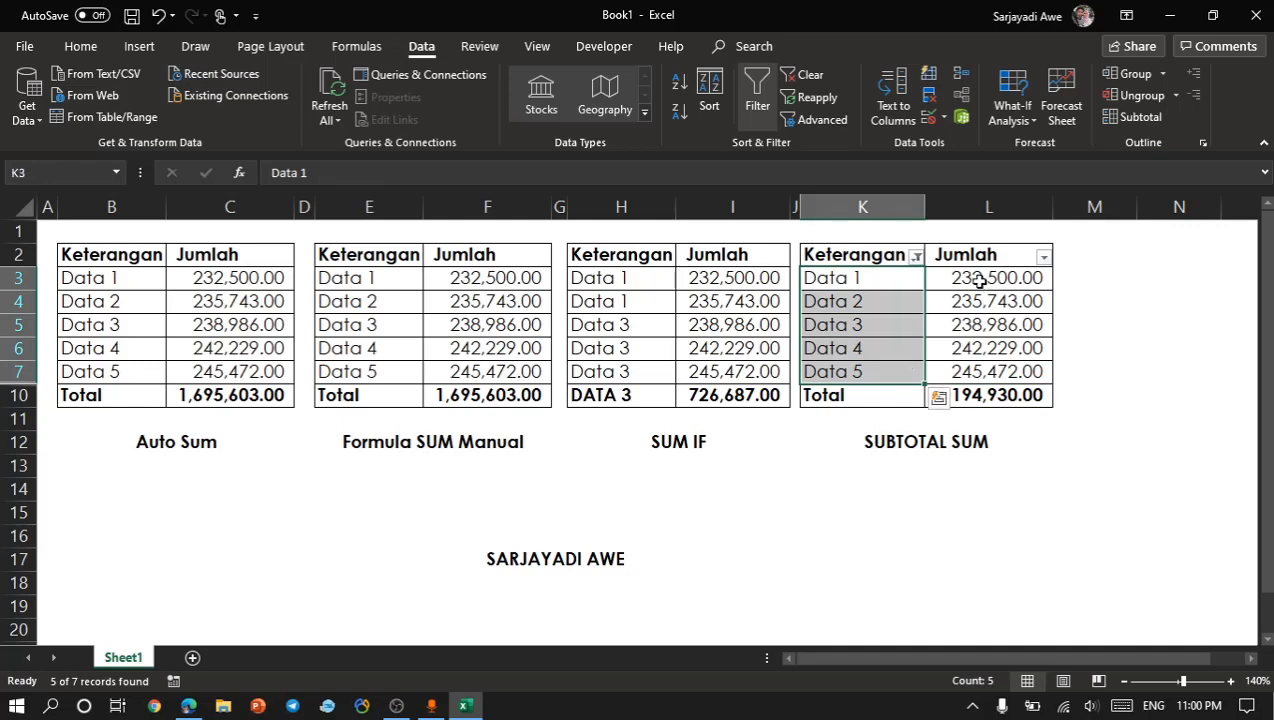
left_click(971, 341)
left_click(963, 389)
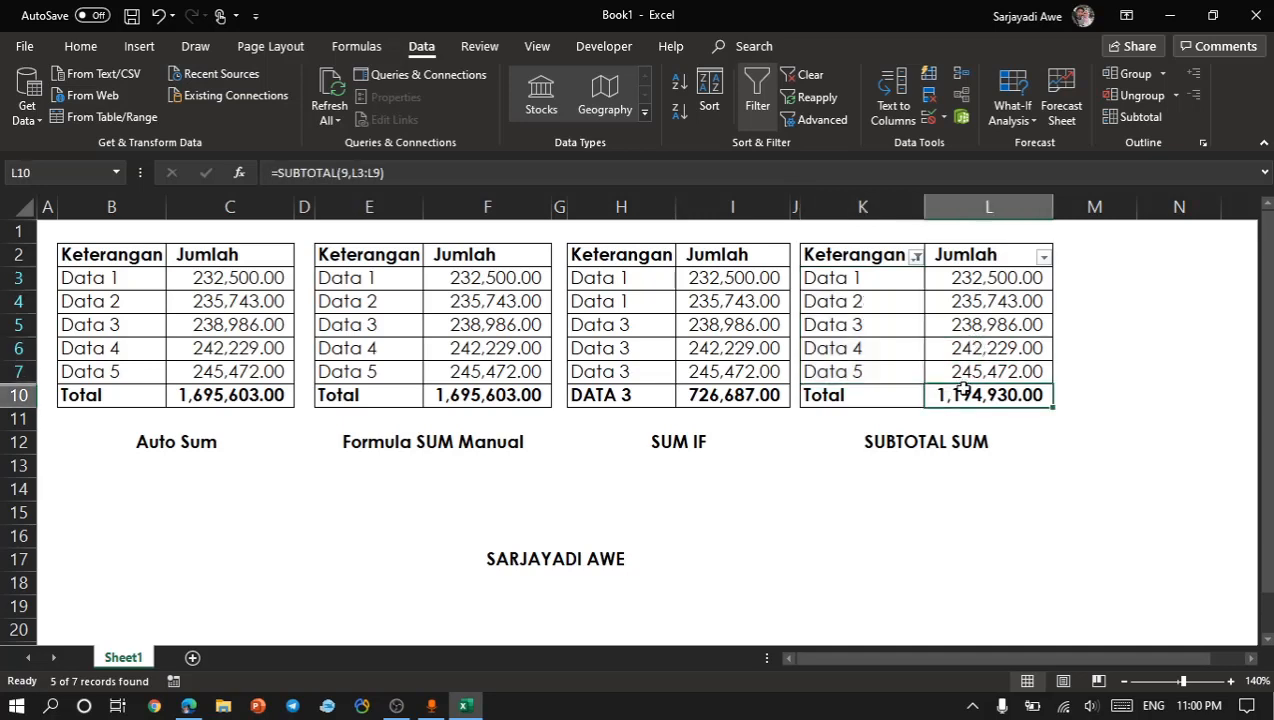
Show all rows again in the SUBTOTAL table's Keterangan filter and compare its total with the SUM totals in C10 and F10.
left_click(915, 258)
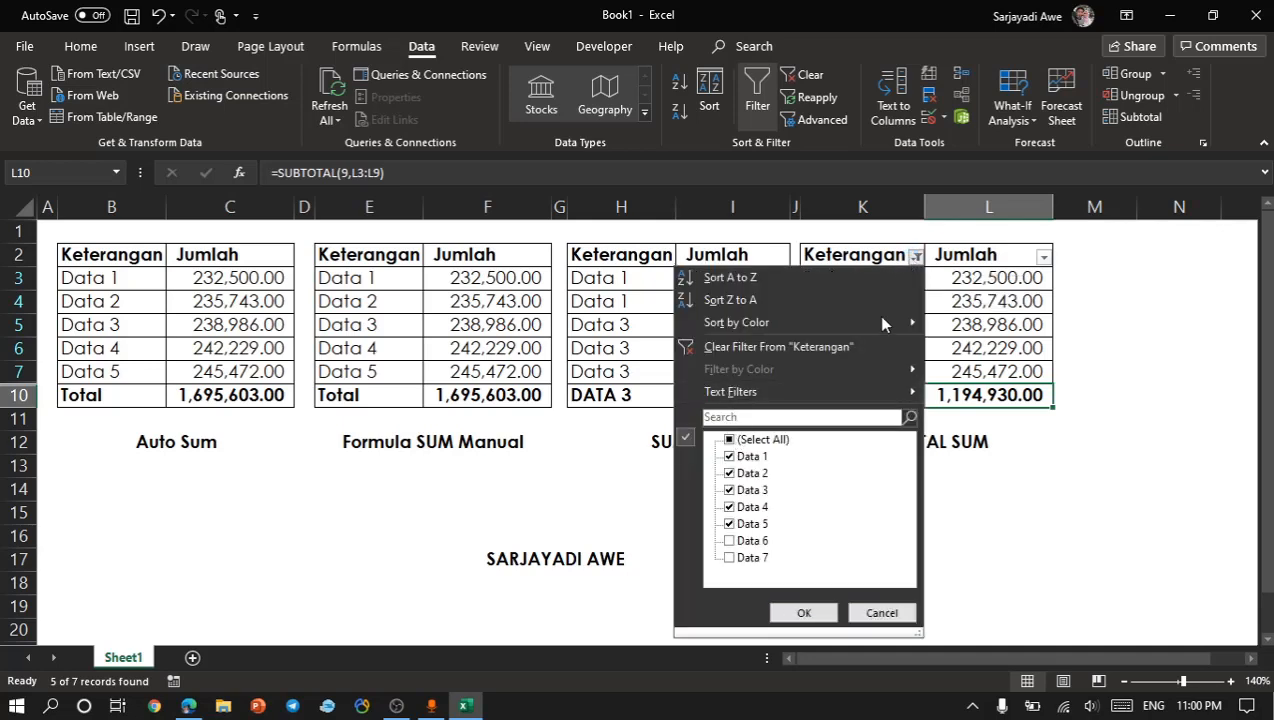
left_click(865, 616)
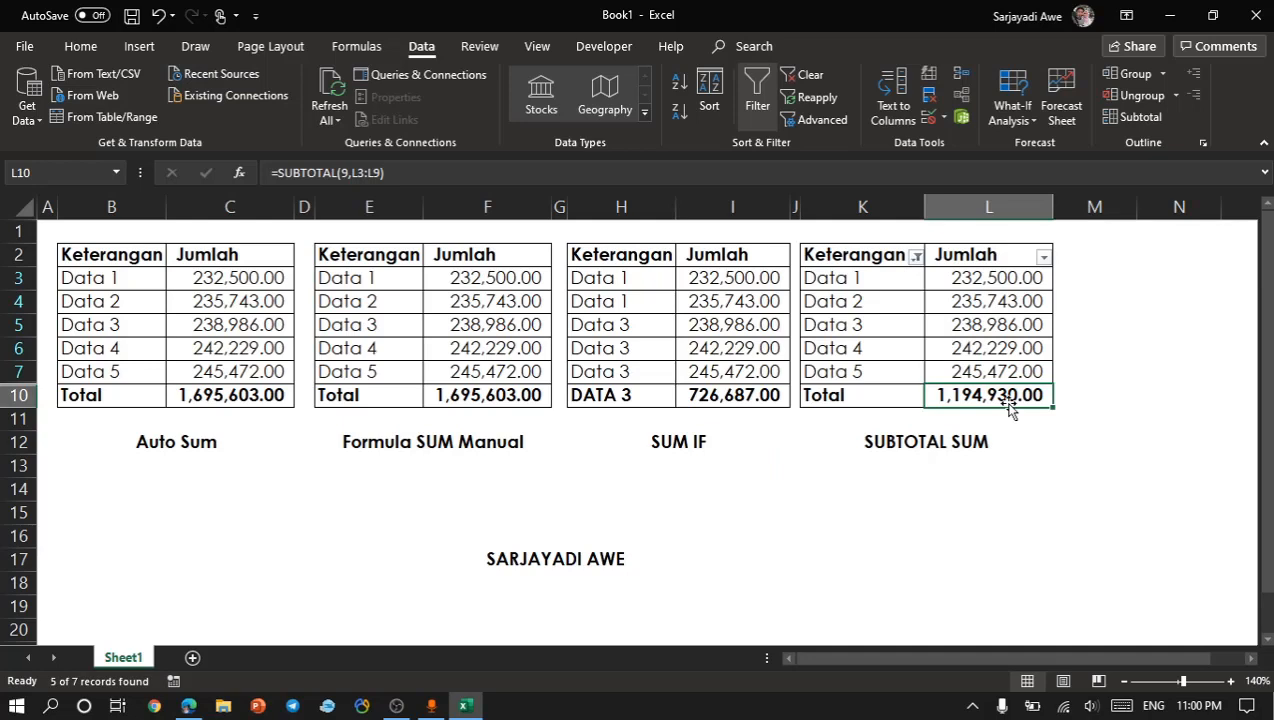
left_click(916, 257)
left_click(764, 440)
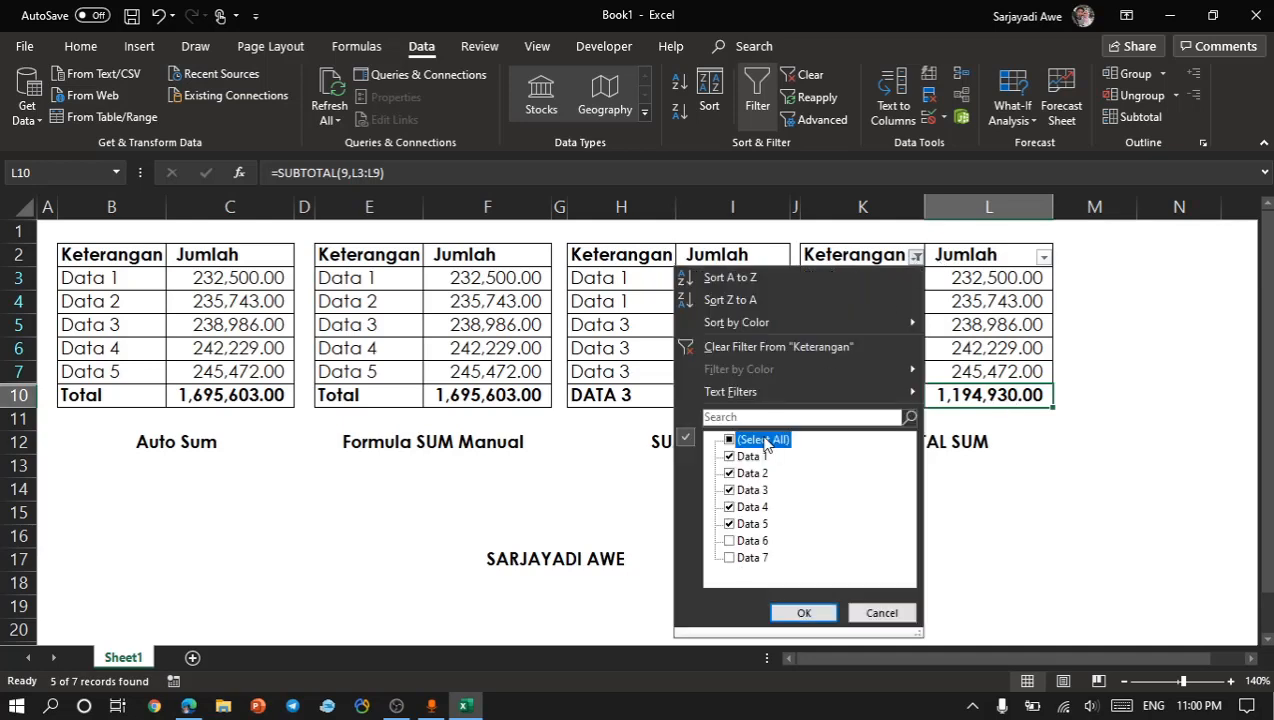
left_click(804, 612)
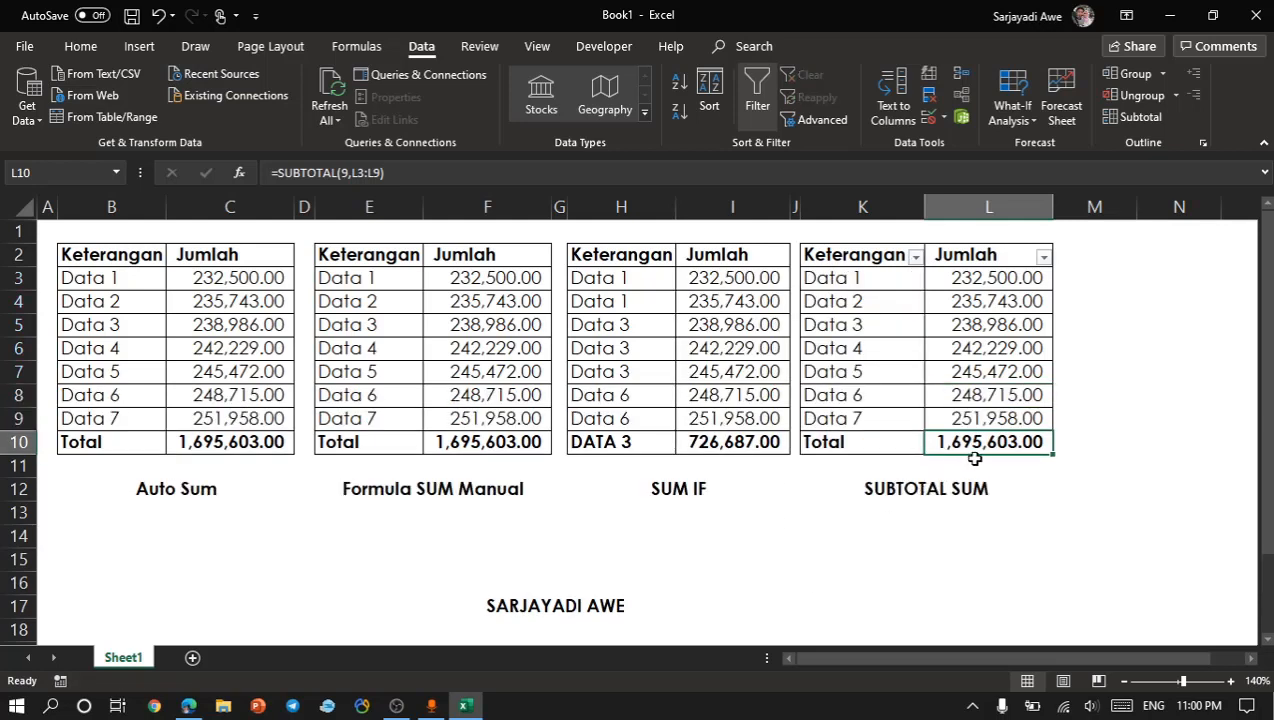
left_click(221, 452)
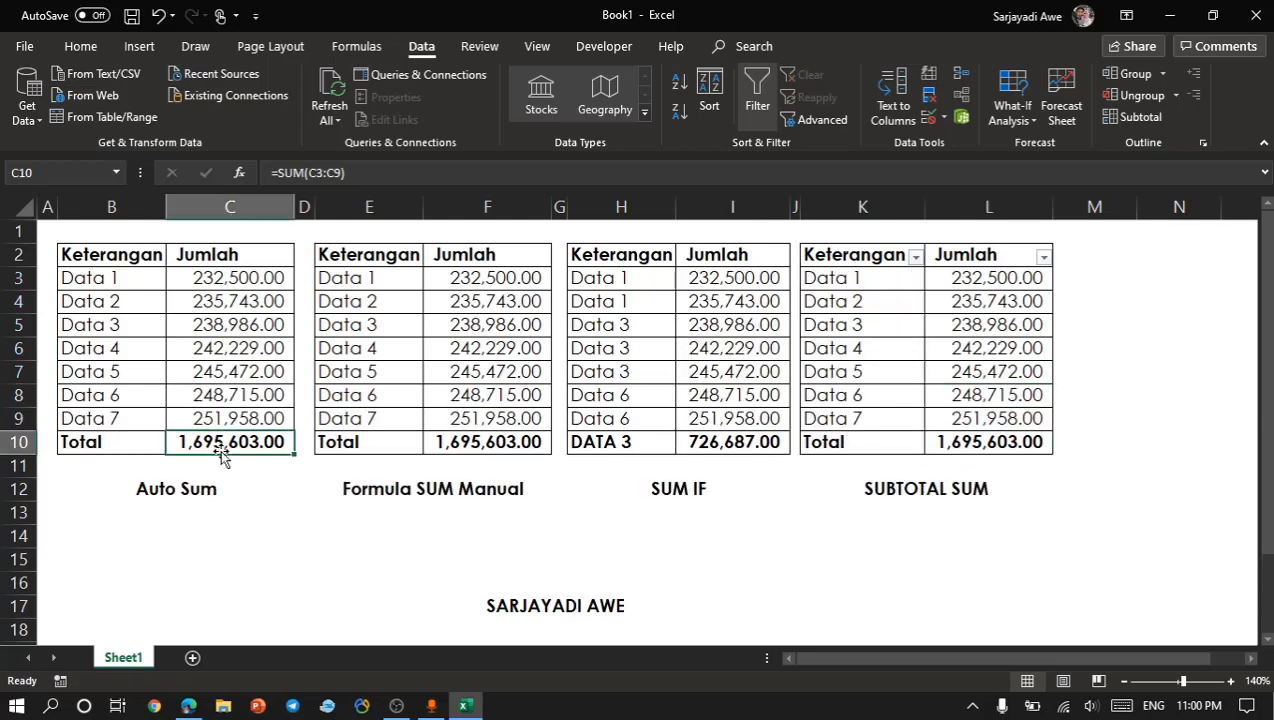
left_click(452, 462)
Filter the Keterangan column of the SUBTOTAL table to show only Data 1 and Data 2.
left_click(916, 258)
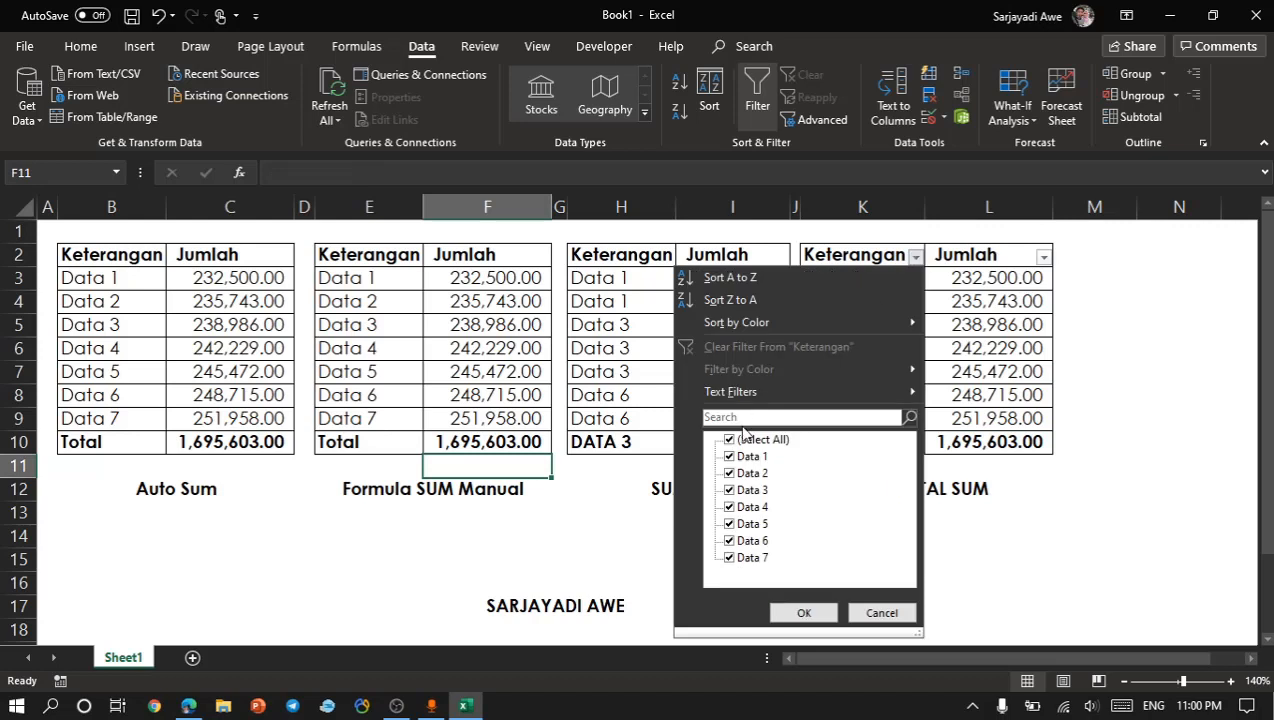
left_click(731, 441)
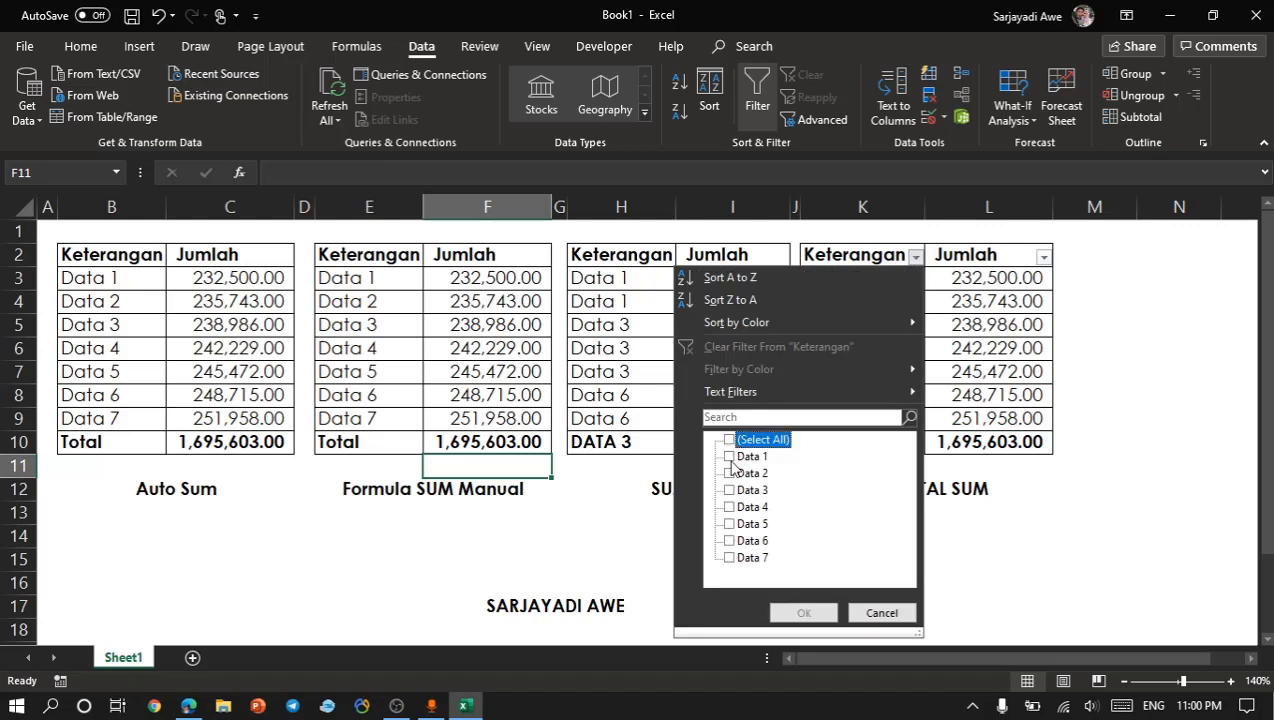
left_click(730, 457)
left_click(730, 474)
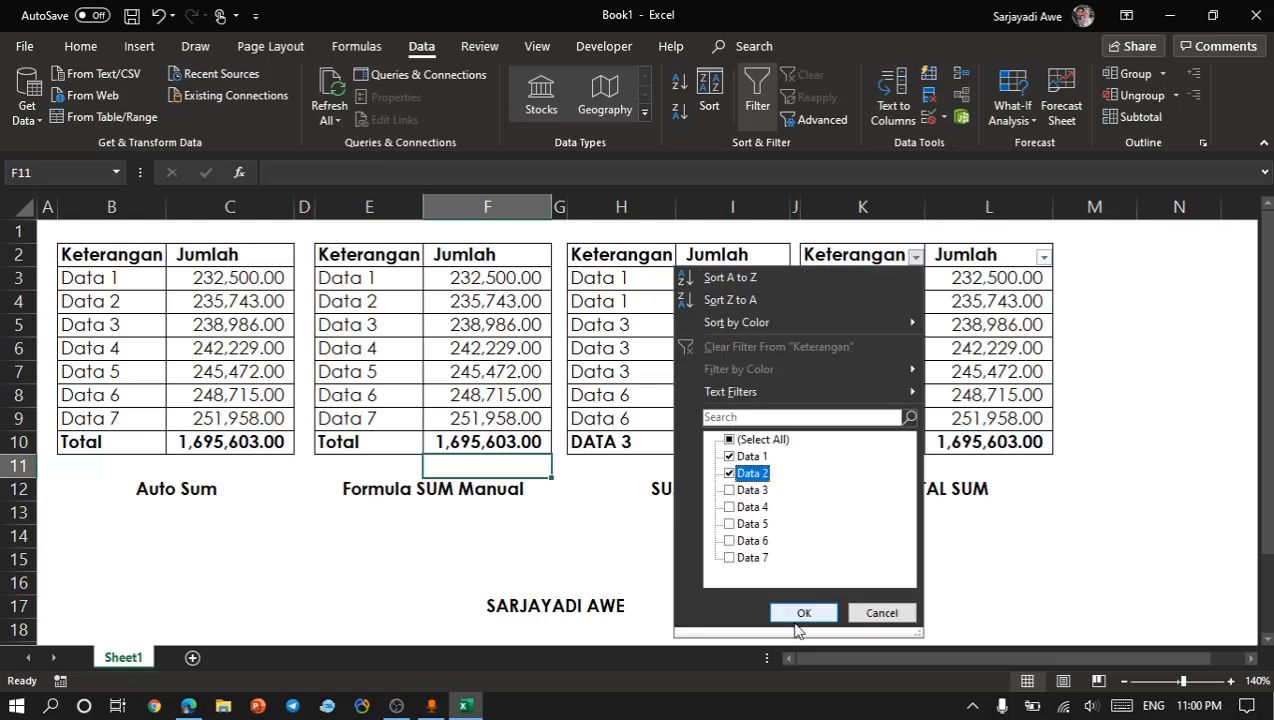
left_click(801, 614)
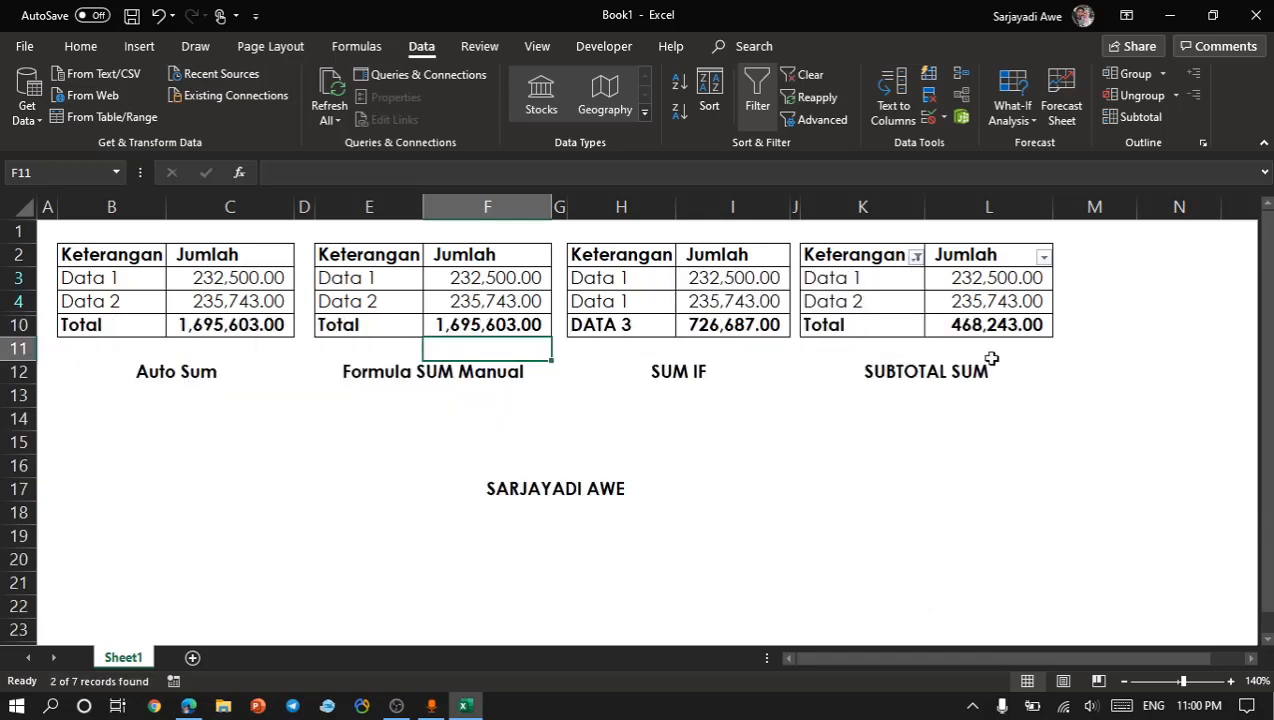
Compare the SUBTOTAL result in L10 for the two filtered rows with the manual SUM total in F10.
left_click(984, 306)
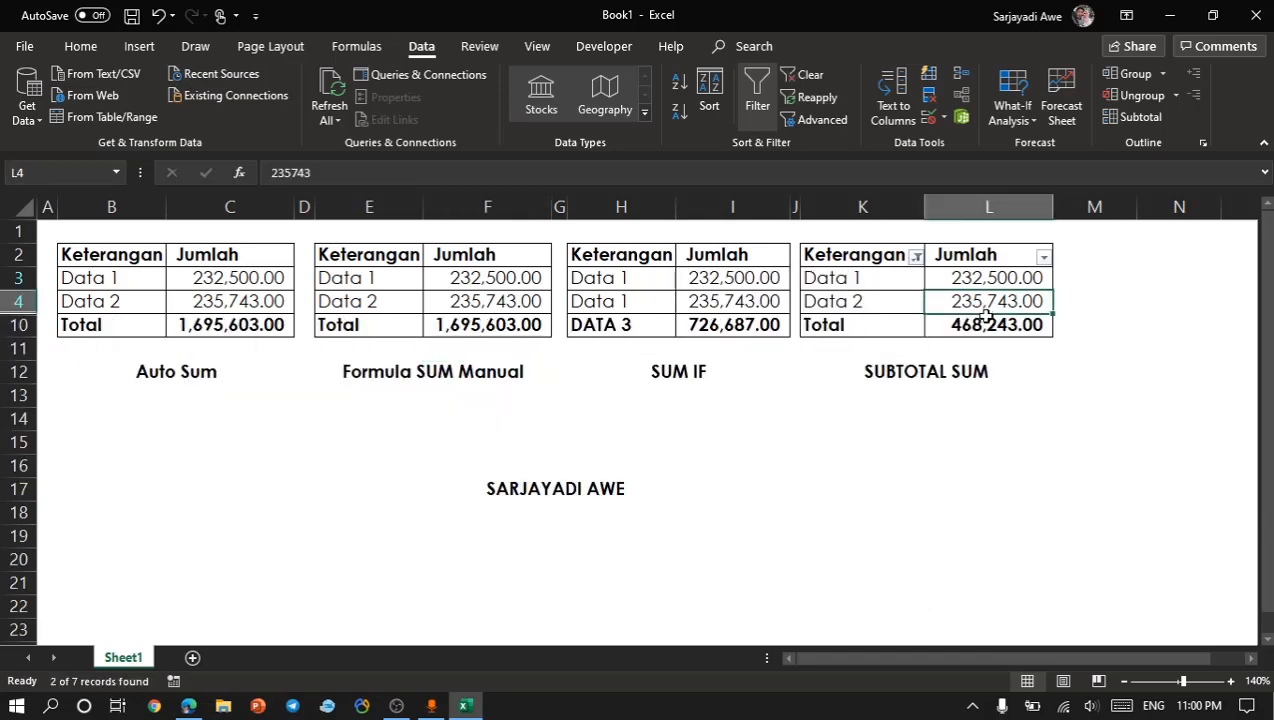
left_click(966, 332)
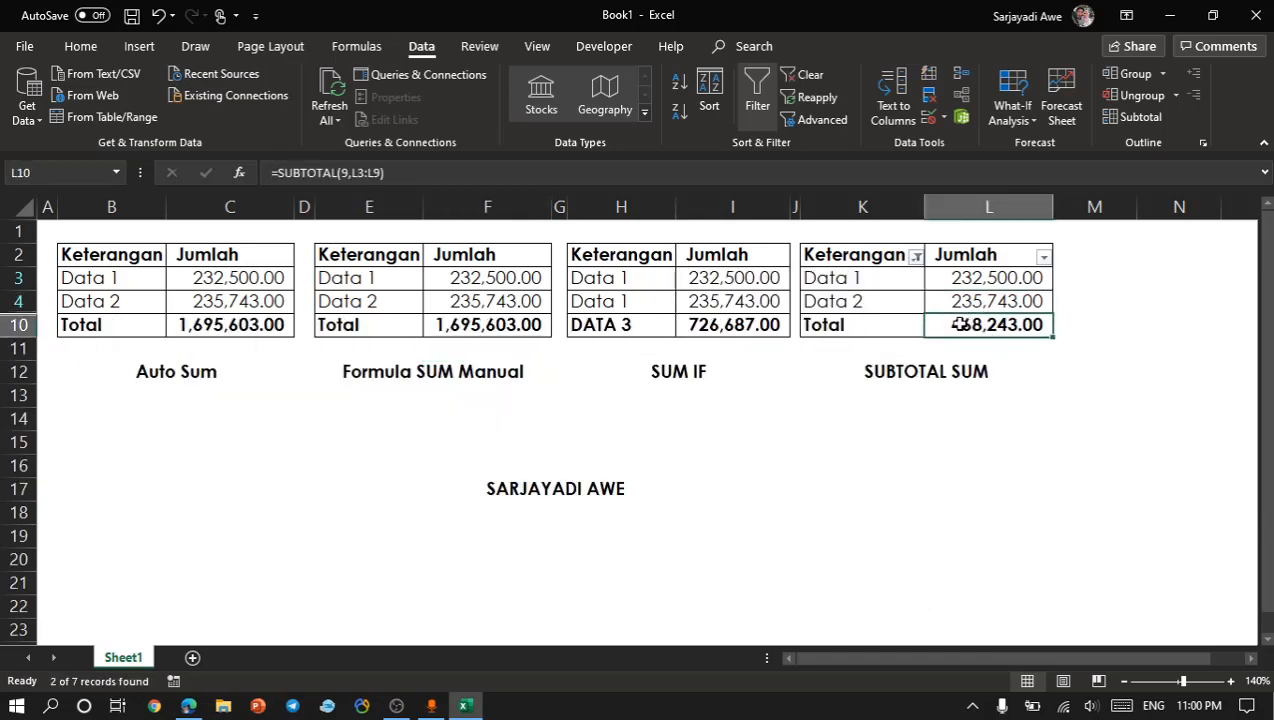
left_click_drag(961, 323, 933, 325)
left_click(456, 328)
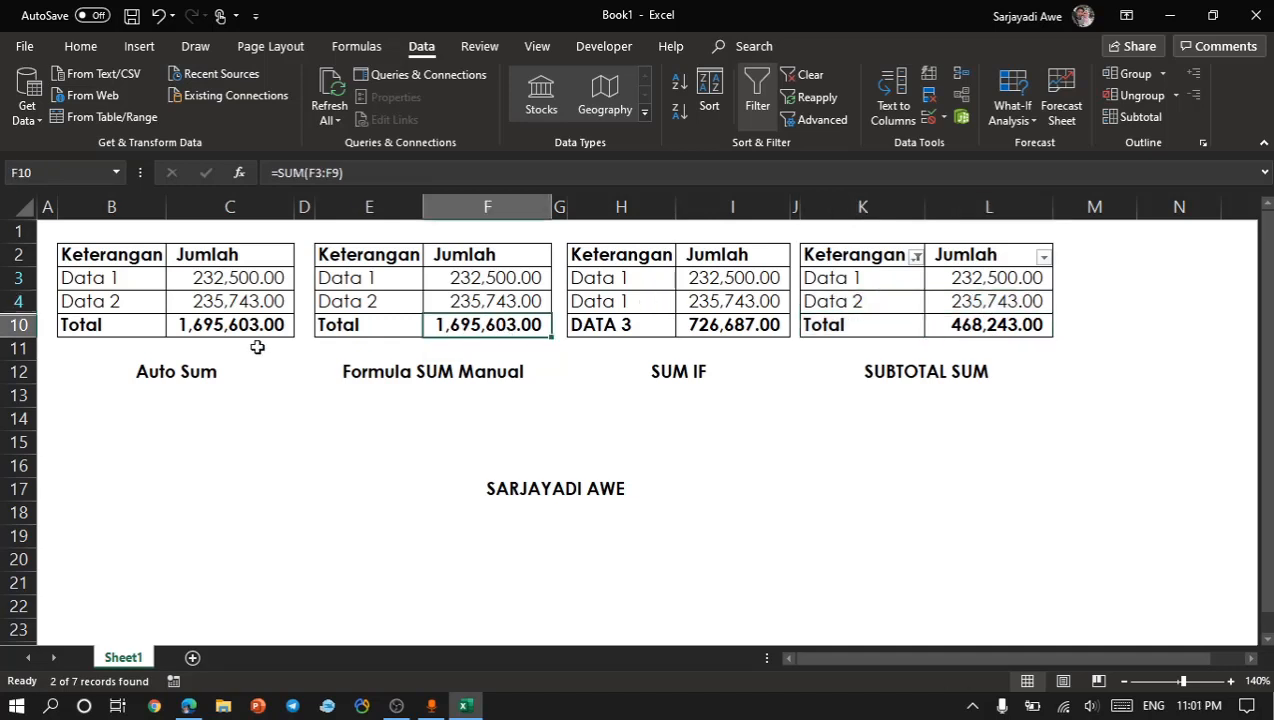
Reselect all items in the Keterangan filter so every row shows, and leave empty cell L15 selected.
left_click(915, 258)
left_click(740, 439)
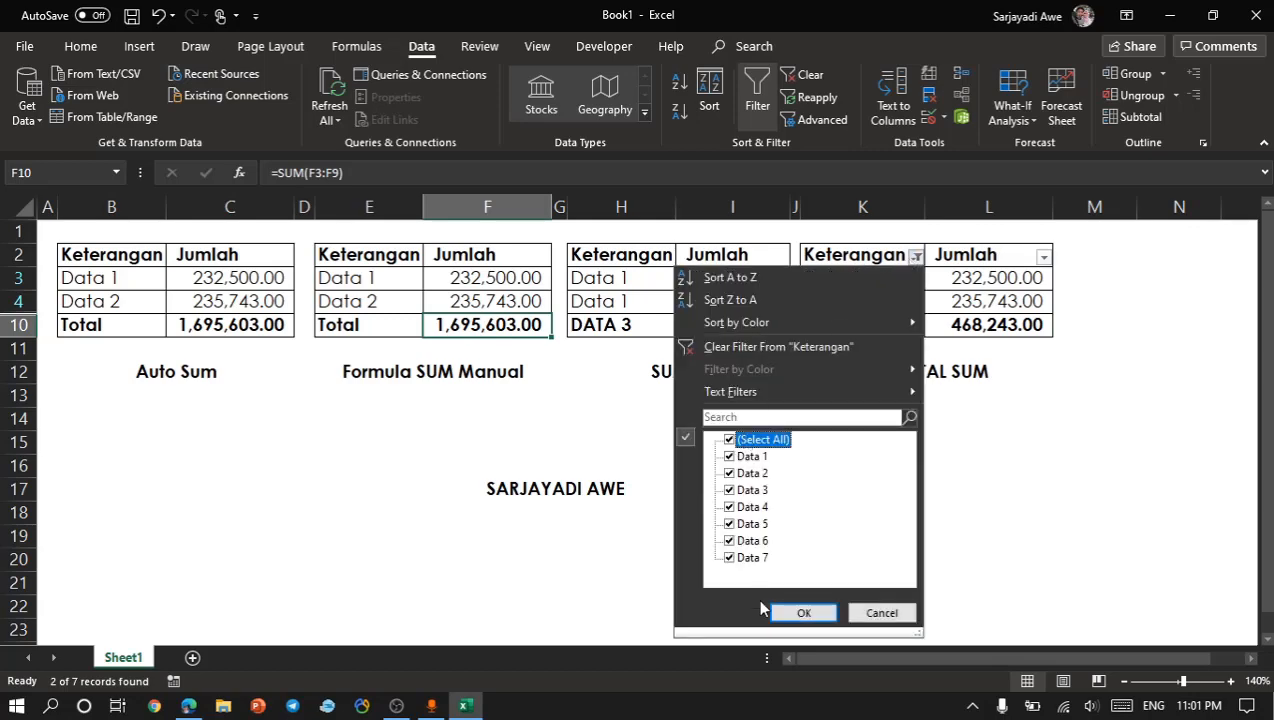
left_click(790, 613)
left_click(995, 555)
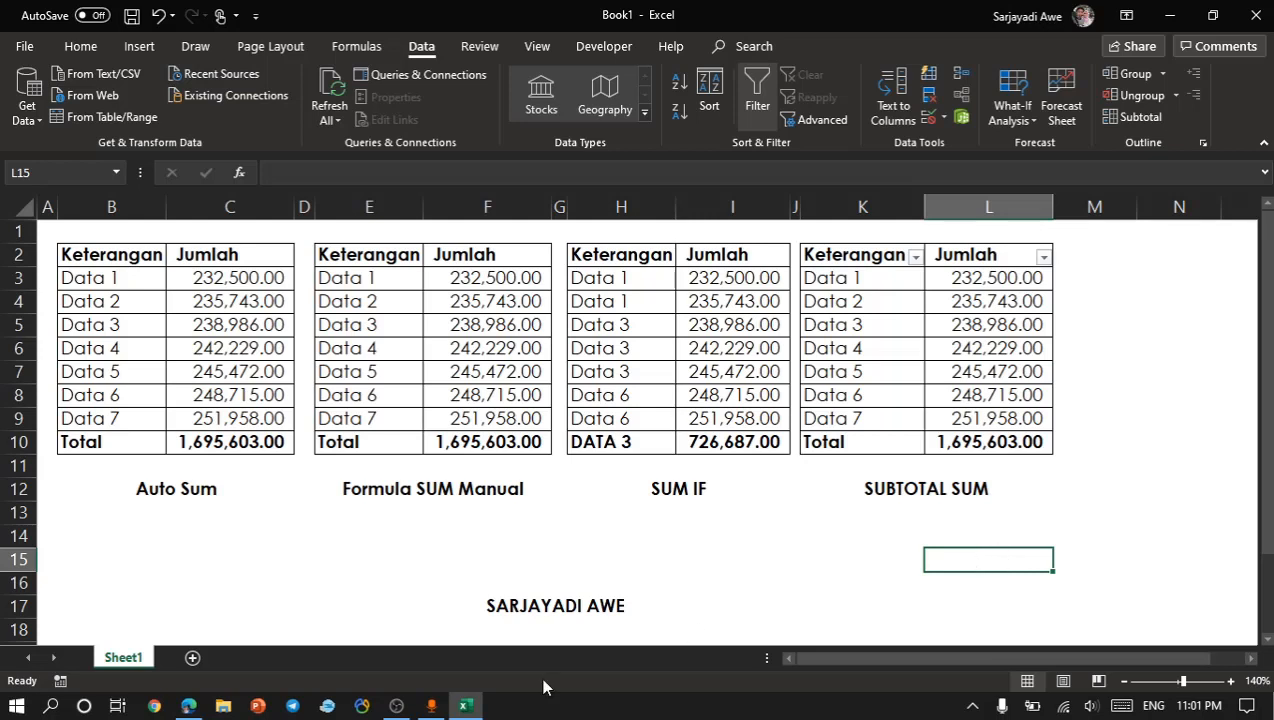
left_click(403, 707)
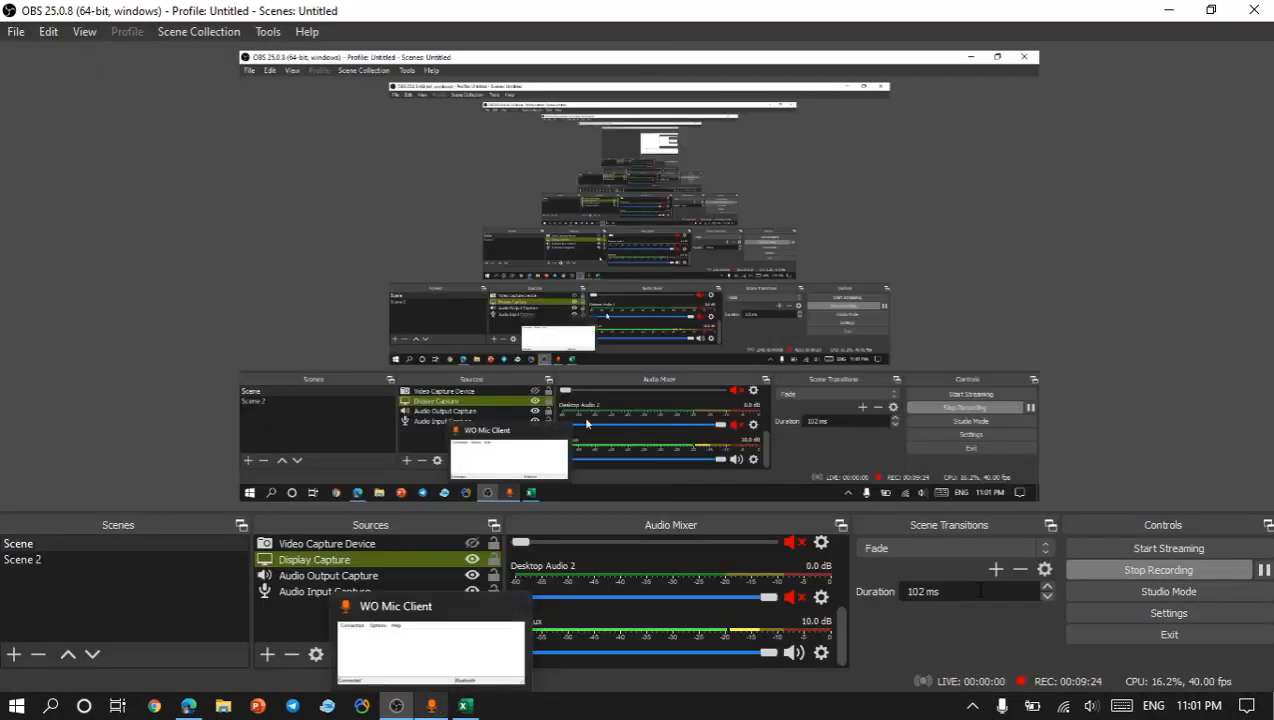